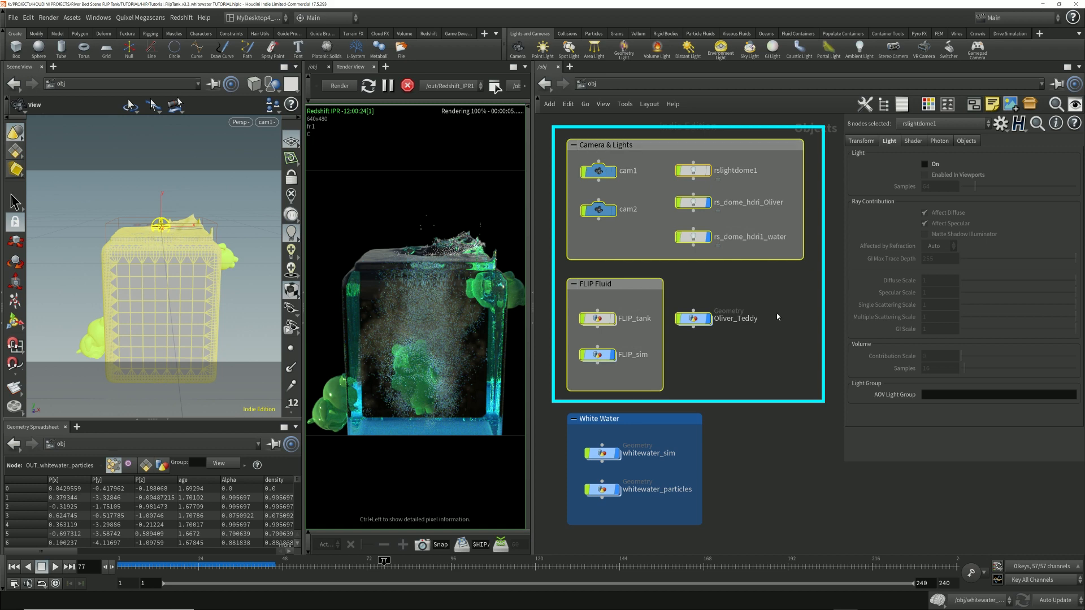
Step: Clear the selection, look inside FLIP_sim at the fluid_compress cache and OUT_compressed_fluid null, and return to the object level
left_click(746, 367)
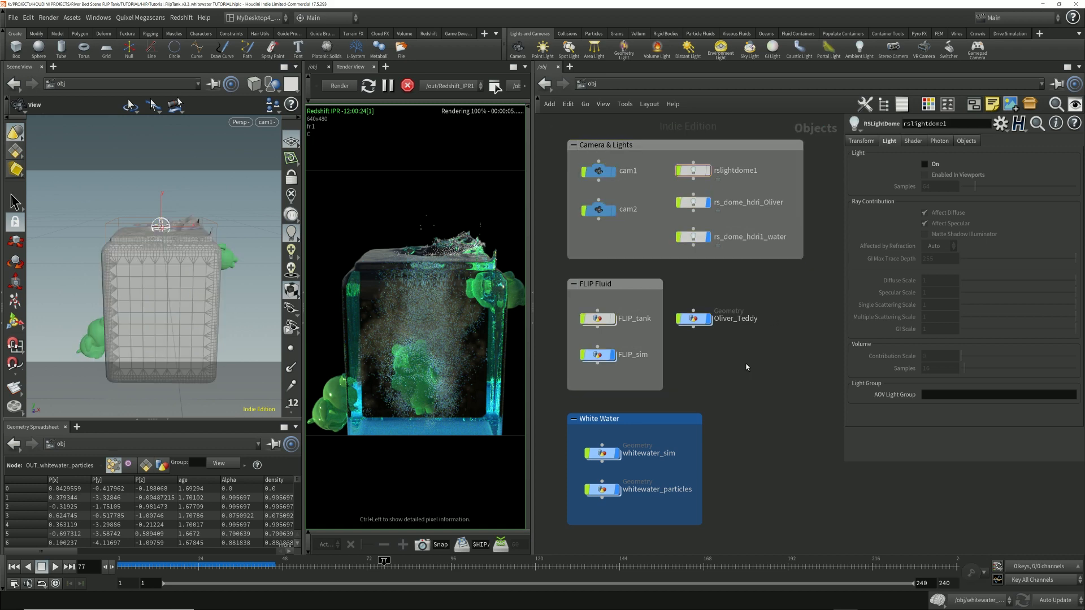
double_click(598, 356)
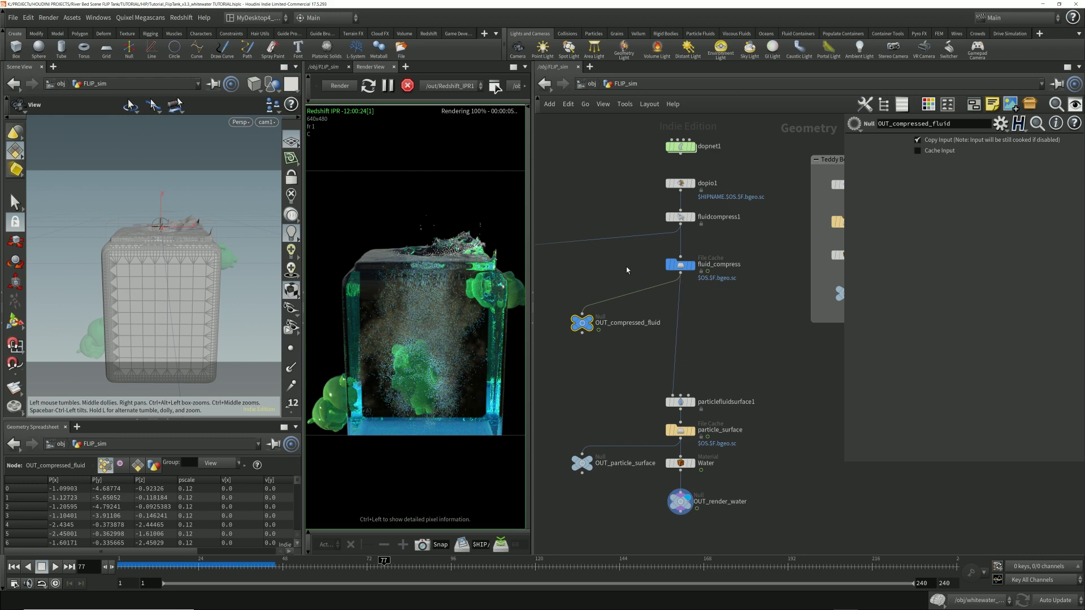
left_click(592, 85)
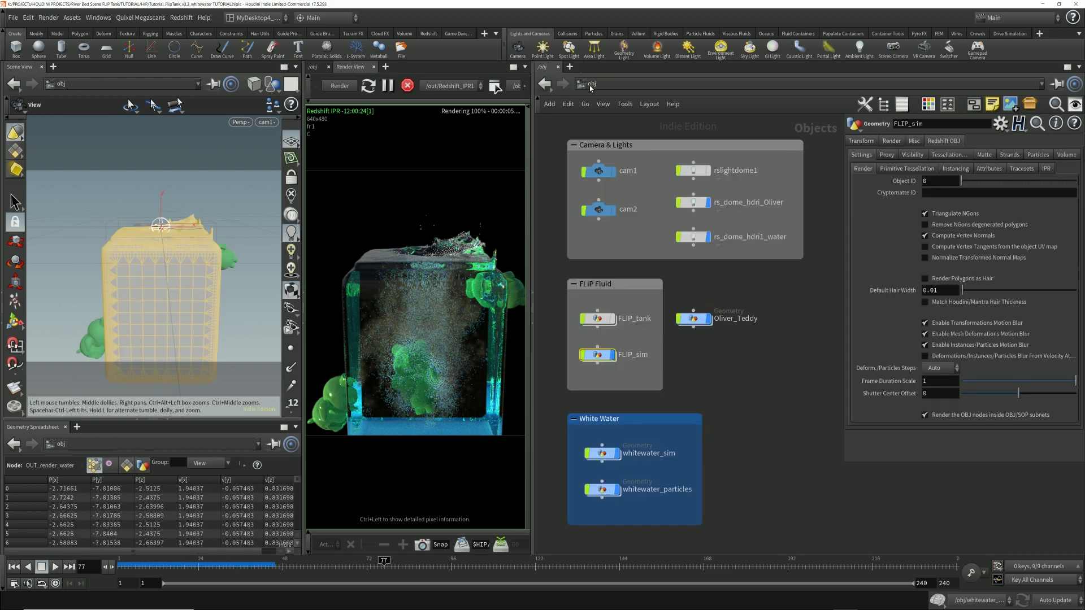
Step: Select the whitewater_sim object and inspect the whitewater inside the tank up close in the Redshift render
left_click(601, 453)
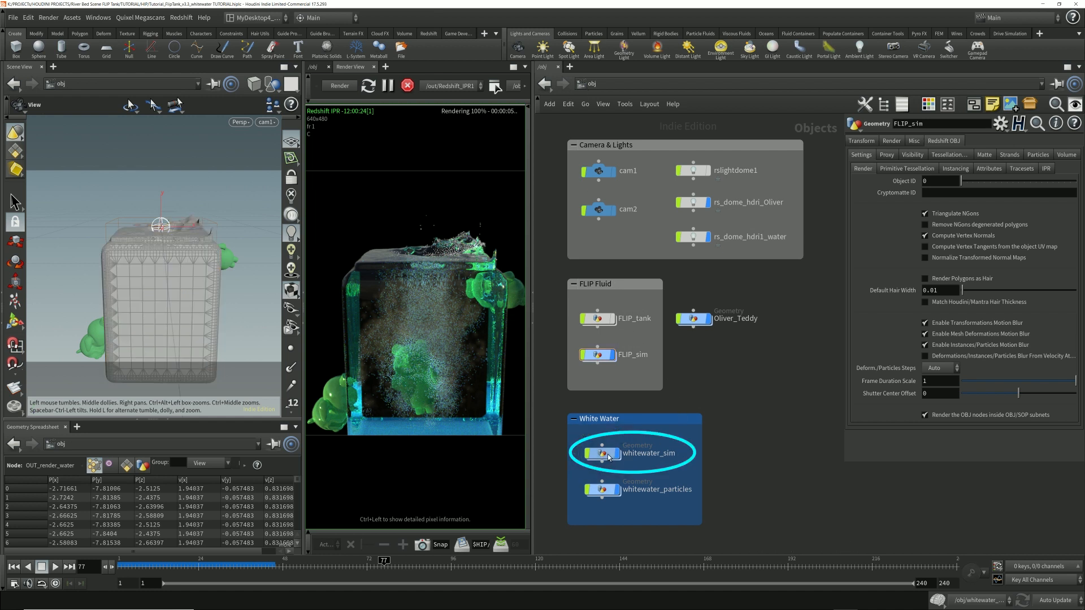
left_click(752, 441)
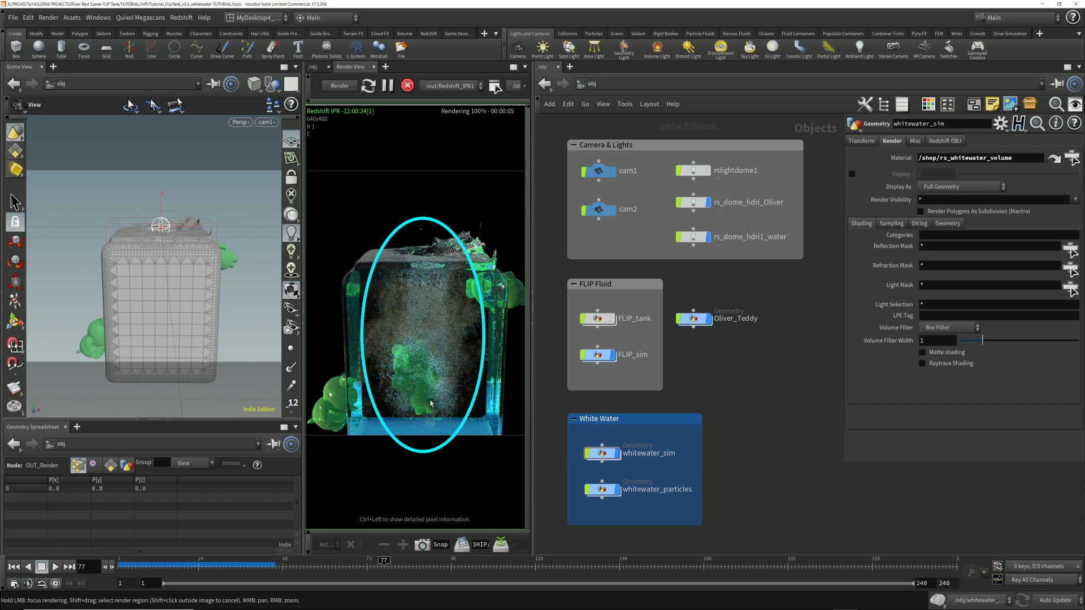
scroll(427, 285, "up", 3)
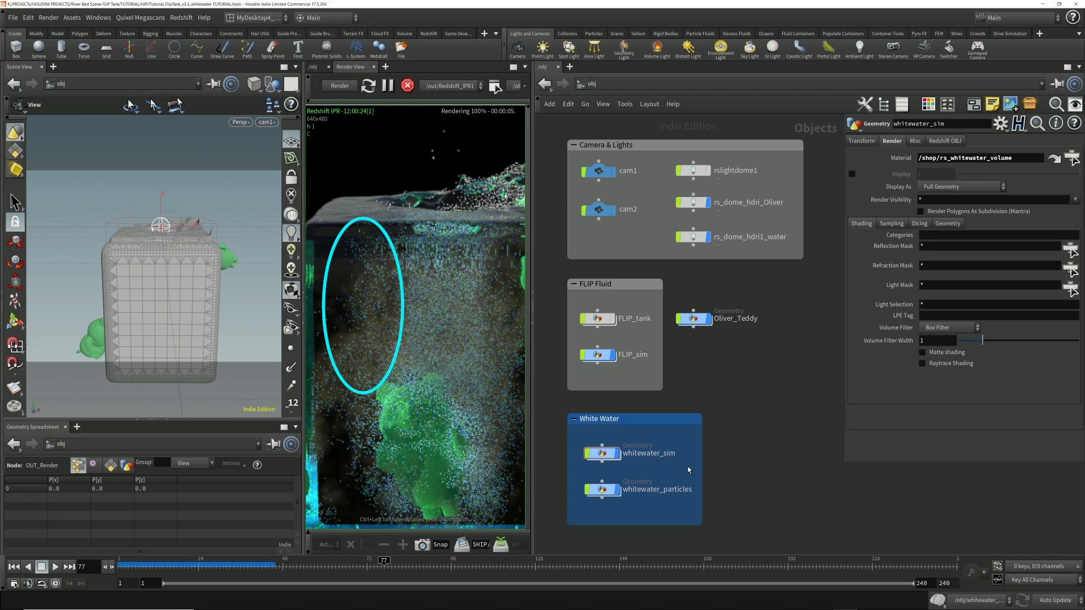
scroll(463, 327, "down", 3)
middle_click_drag(488, 341, 461, 323)
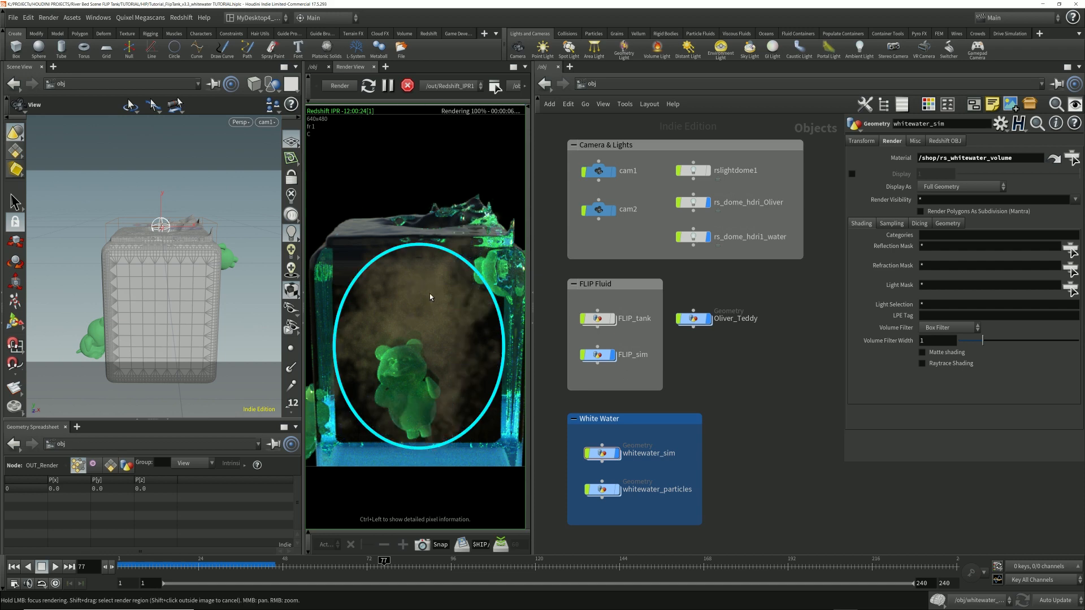
Step: Set the scatter coefficient of the rs_whitewater_volume shader to 6 and return to the object level
left_click(625, 84)
left_click(647, 156)
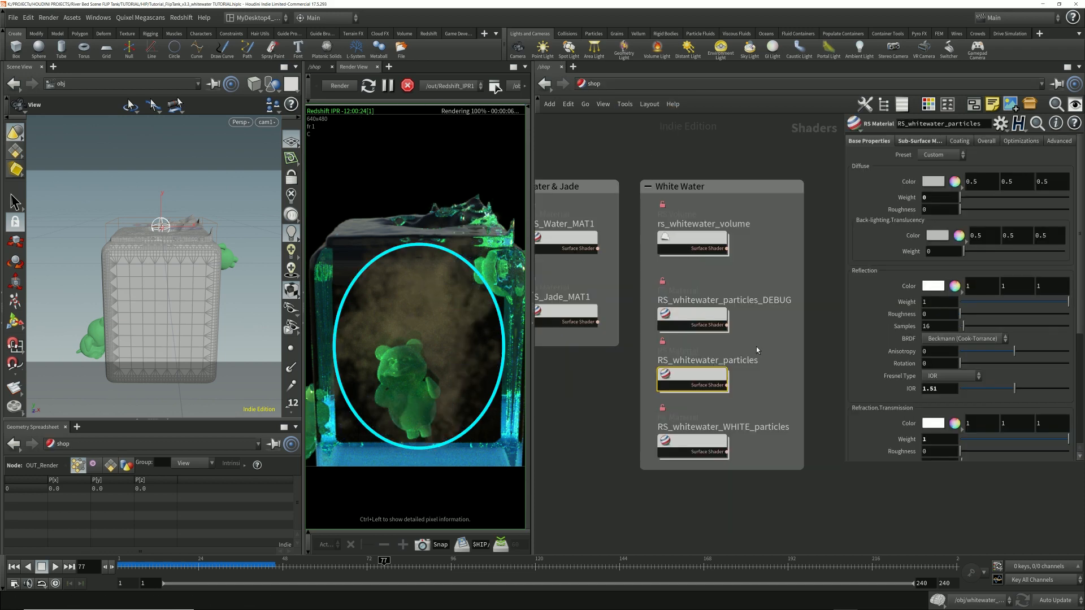
left_click(692, 237)
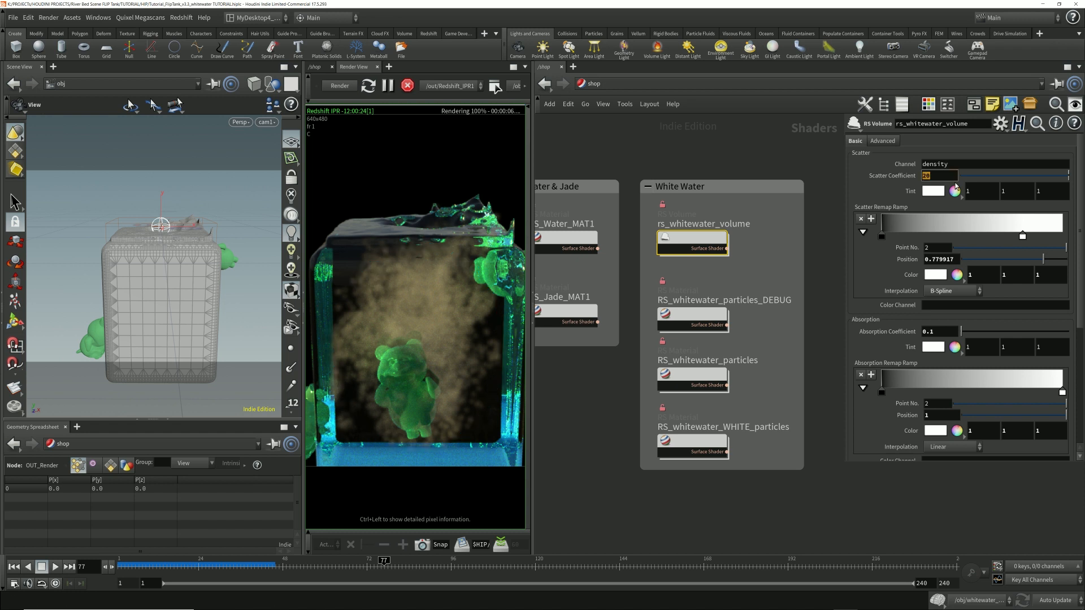
type("7")
key("Return")
left_click(594, 84)
left_click(600, 130)
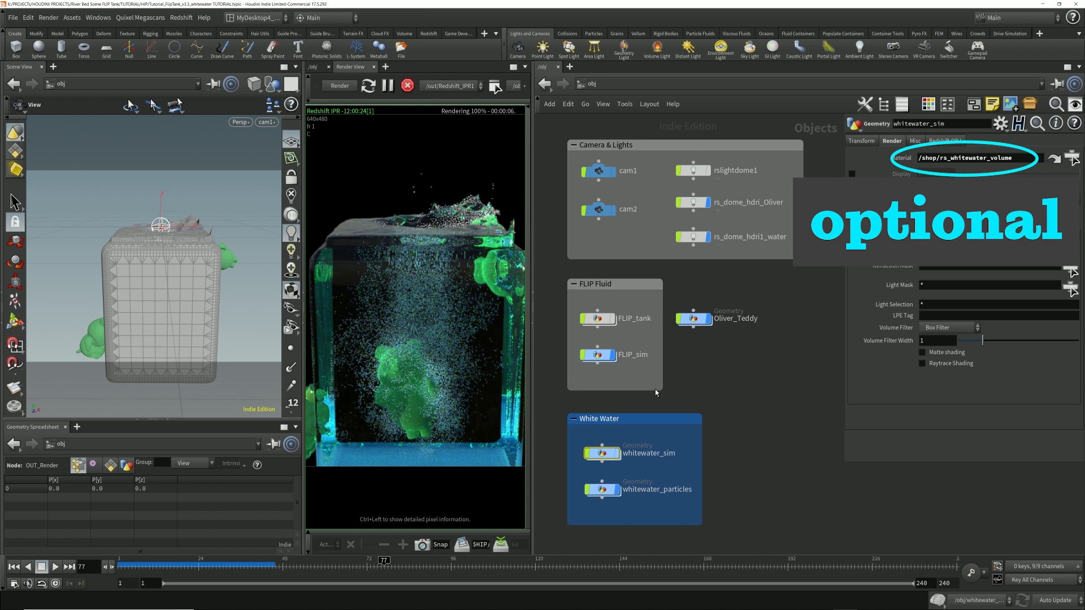
Step: Turn on the display of the whitewater_sim object and check the rs_whitewater_volume shader's scatter settings
middle_click_drag(487, 362, 491, 361)
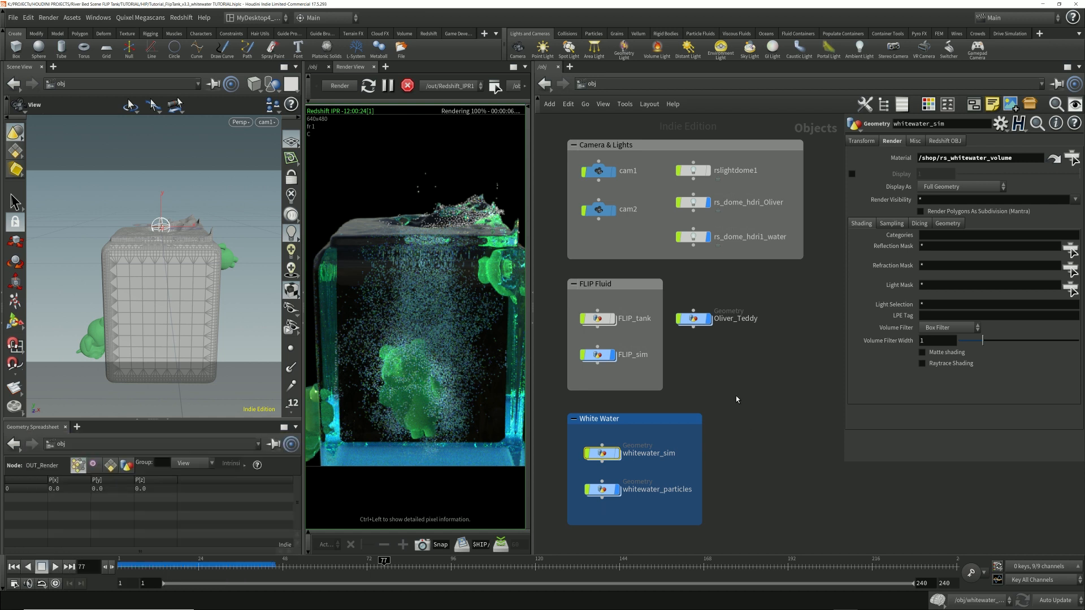
left_click(619, 455)
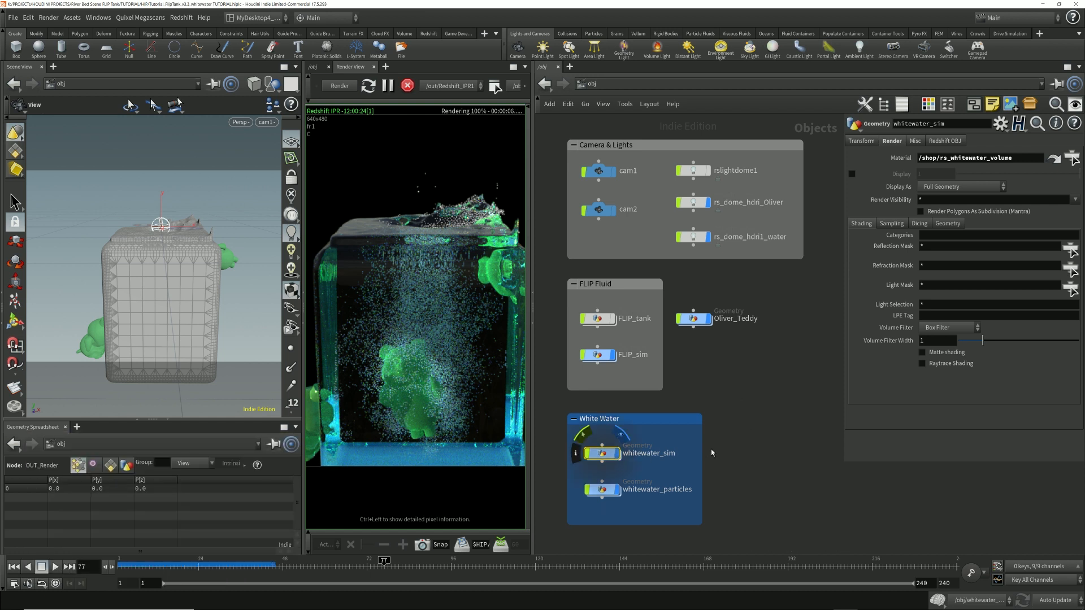
left_click(587, 84)
left_click(621, 151)
left_click(622, 83)
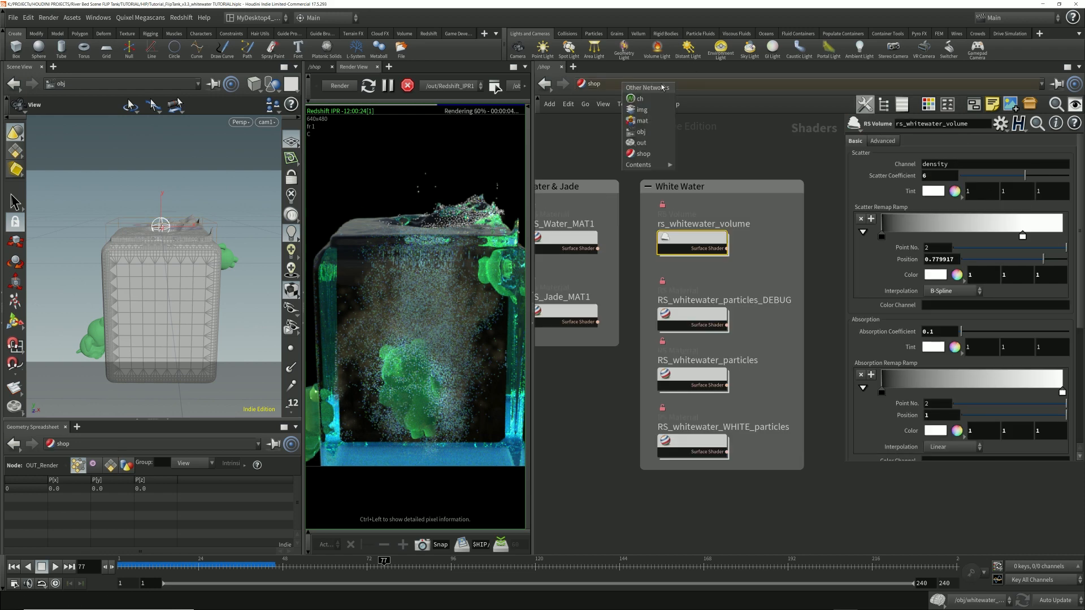
left_click(649, 131)
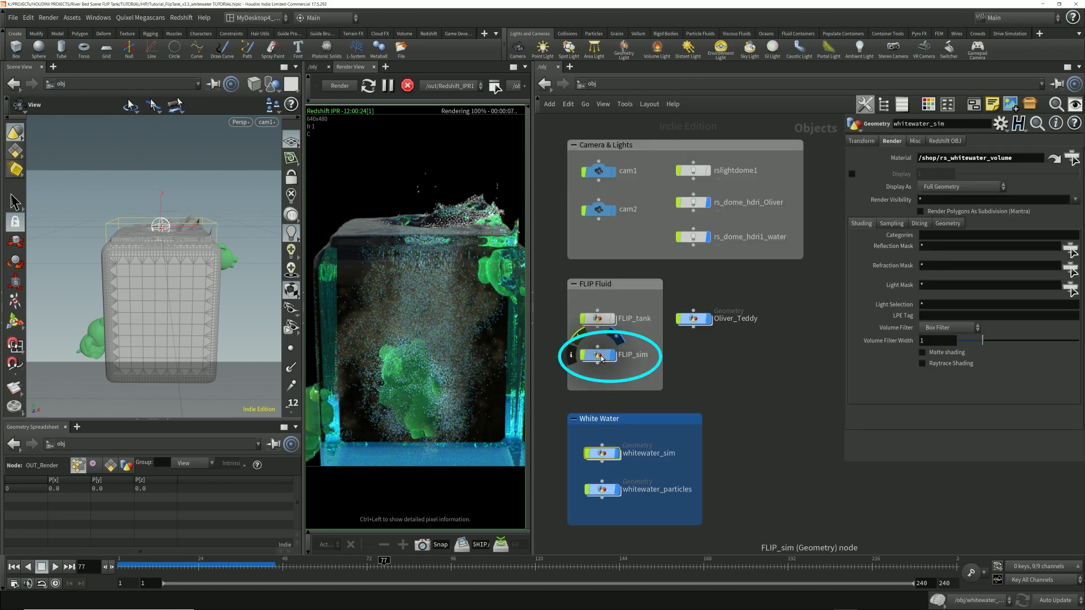
Step: Examine the FLIP object and FLIP solver inside FLIP_sim's dopnet1 and return to the FLIP_sim network
double_click(600, 355)
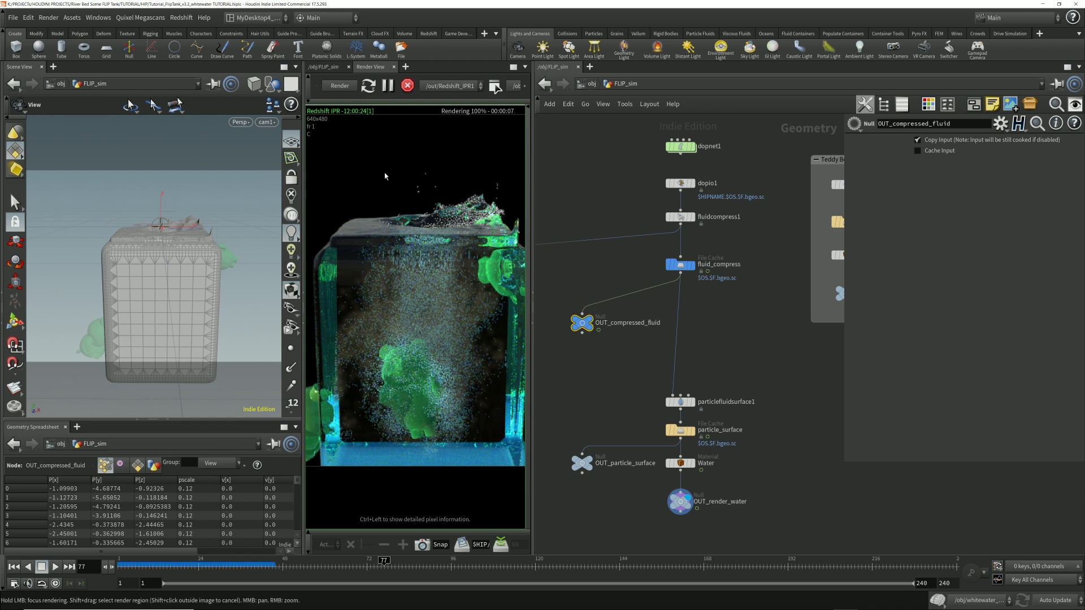
mouse_move(683, 148)
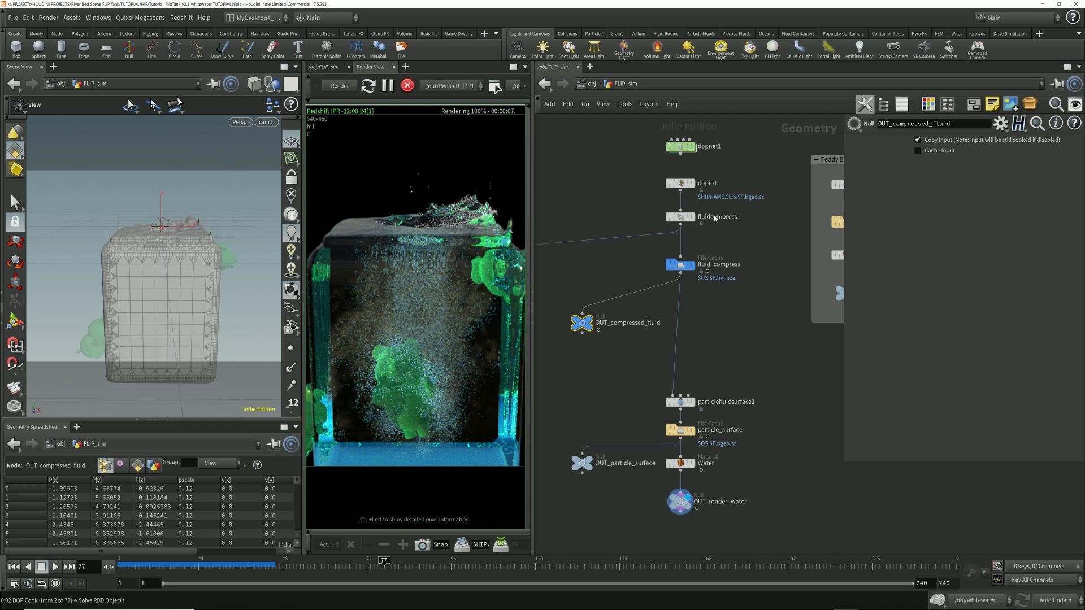
double_click(683, 148)
middle_click_drag(720, 316, 586, 300)
scroll(644, 309, "down", 2)
middle_click_drag(734, 226, 759, 235)
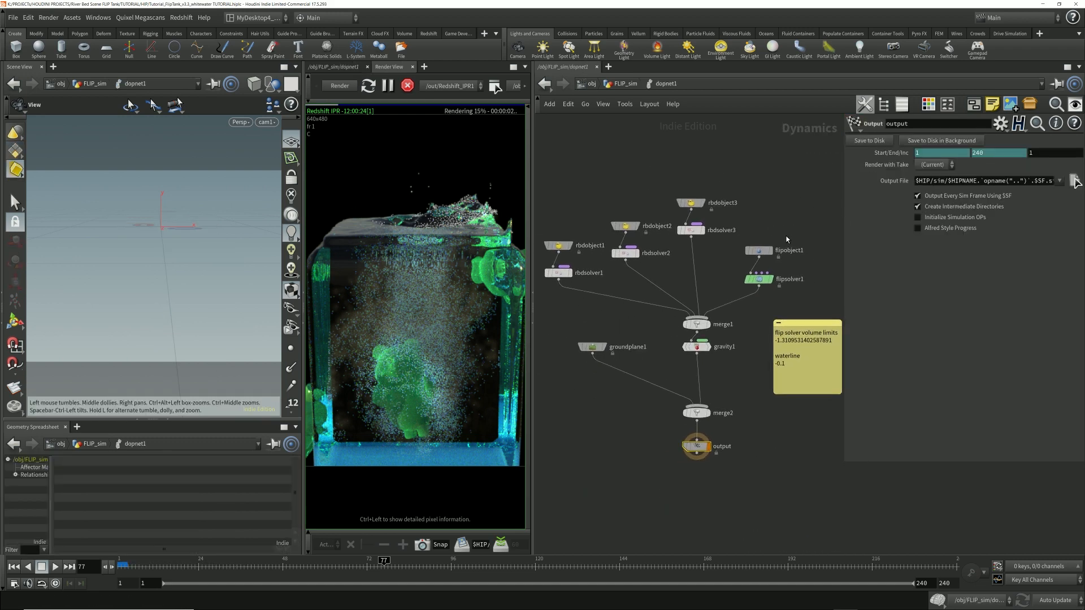
left_click(759, 279)
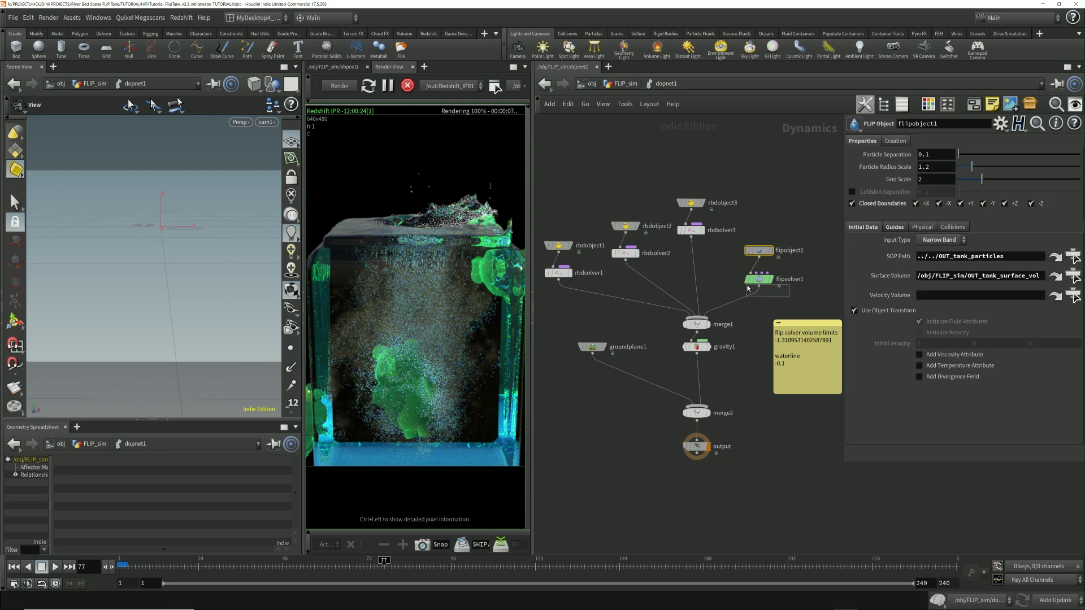
left_click(625, 85)
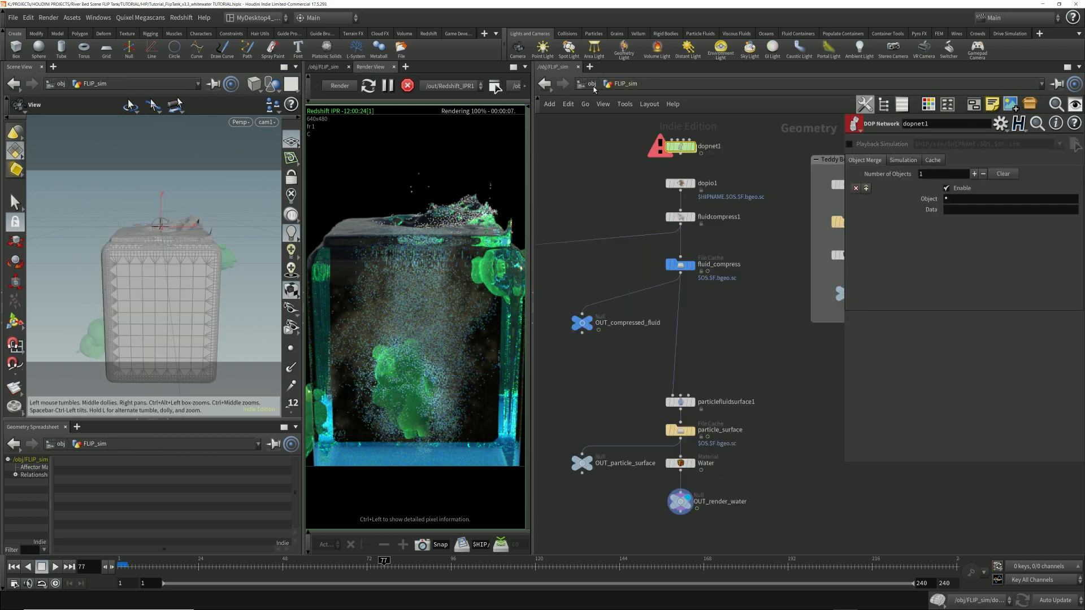
Step: Review the parameters of the dopio1, fluidcompress1 and fluid_compress nodes below dopnet1
middle_click_drag(612, 172, 610, 182)
left_click_drag(605, 144, 734, 174)
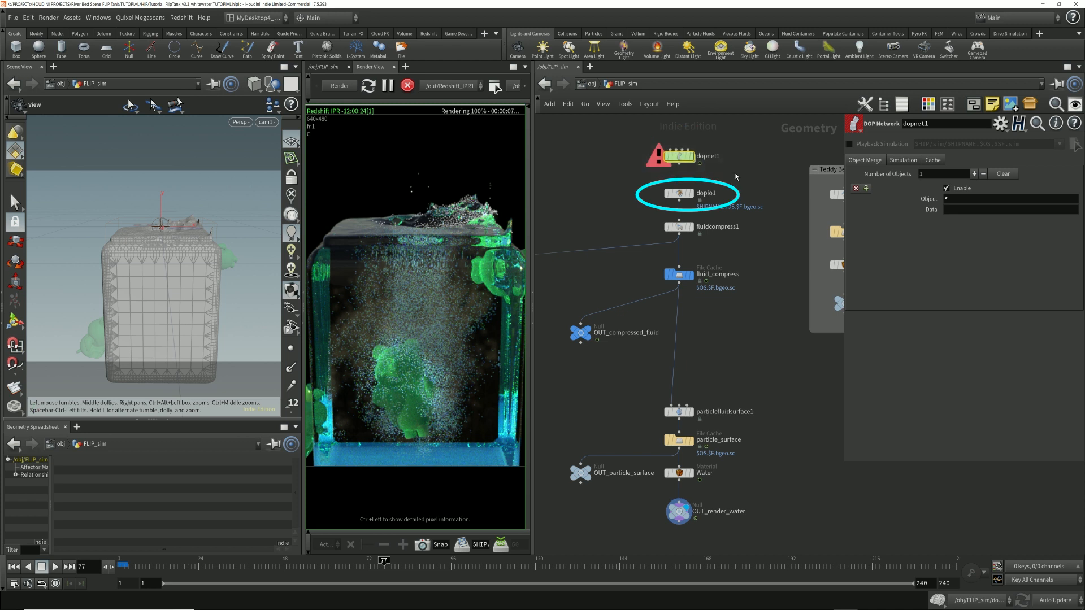
left_click_drag(620, 181, 745, 203)
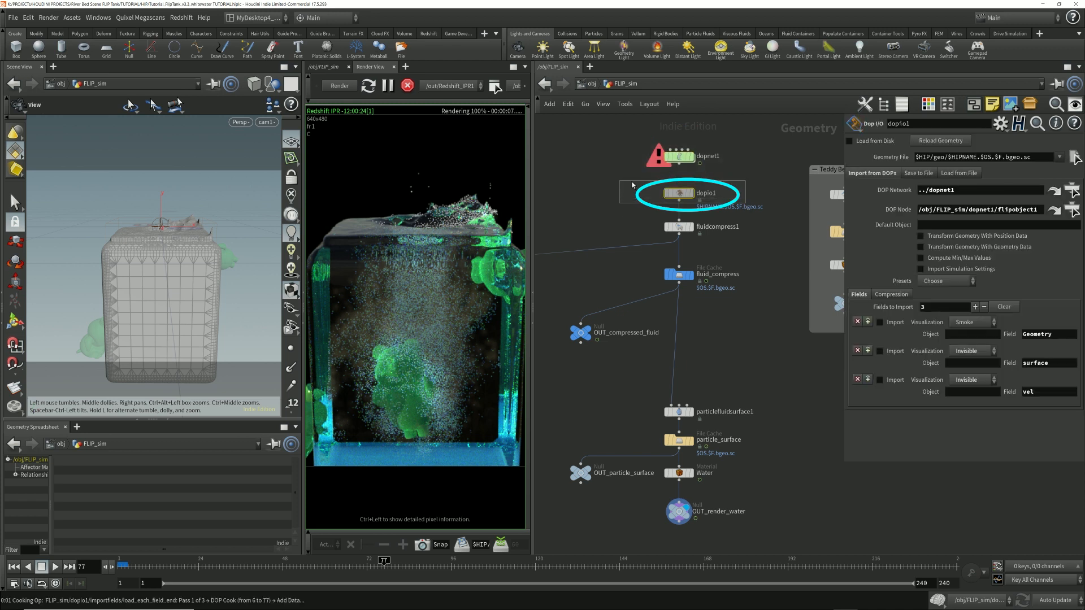
mouse_move(680, 157)
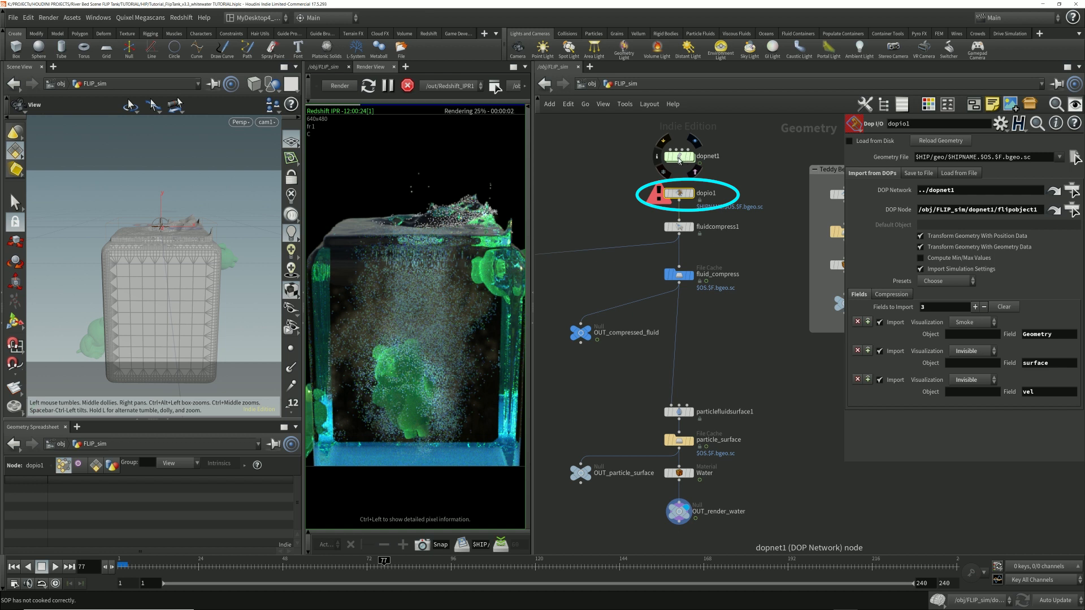
left_click(681, 228)
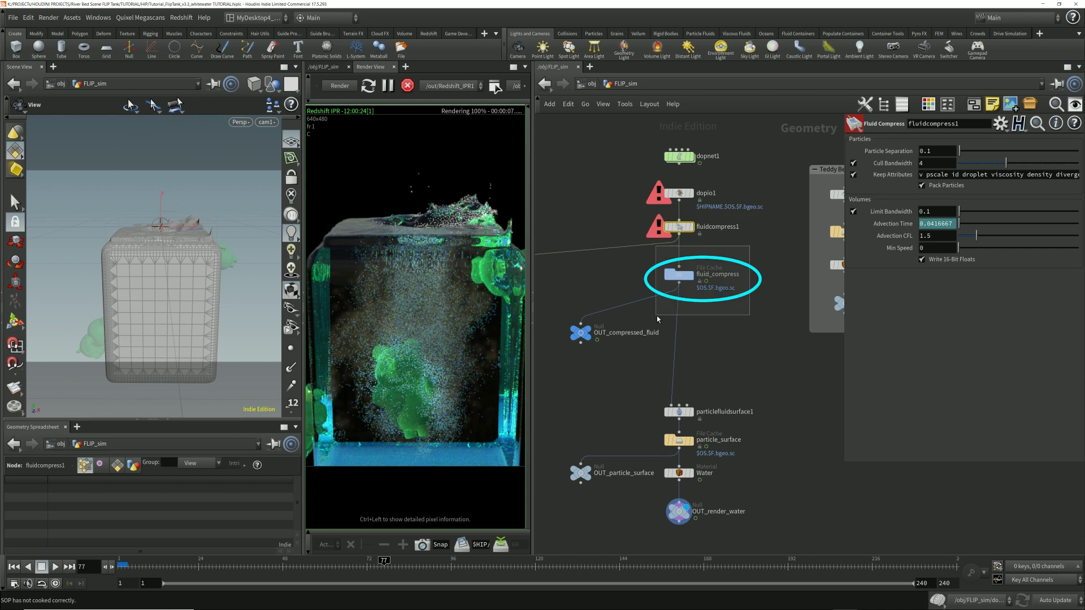
left_click(678, 275)
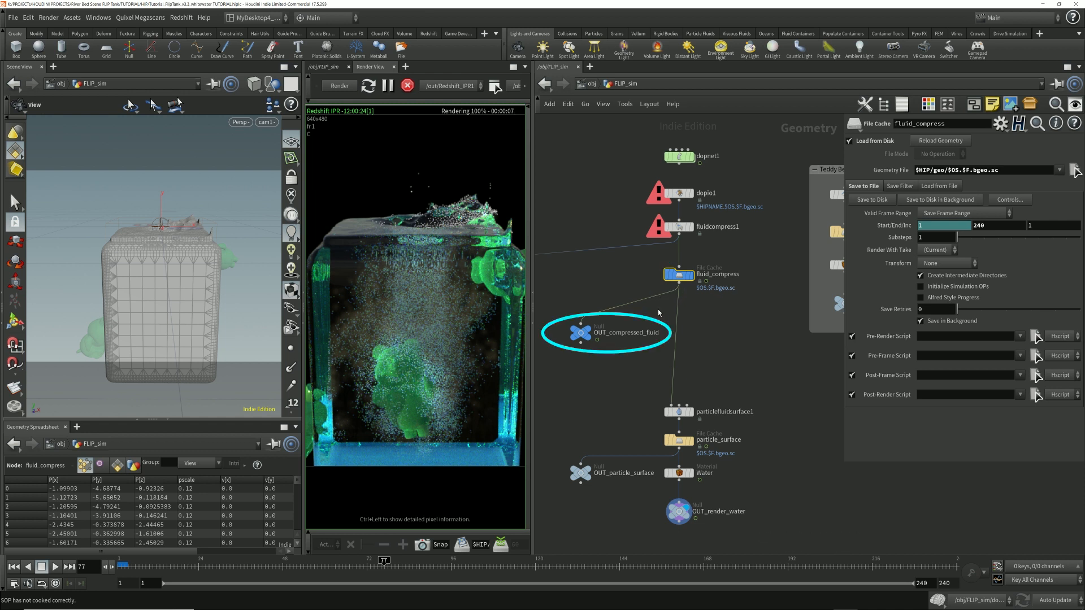
Step: Inspect the OUT_compressed_fluid null and its connection from the fluid_compress file cache
left_click(573, 330)
left_click_drag(633, 373, 655, 354)
left_click_drag(634, 265, 774, 299)
left_click_drag(597, 262, 752, 304)
left_click_drag(557, 310, 665, 353)
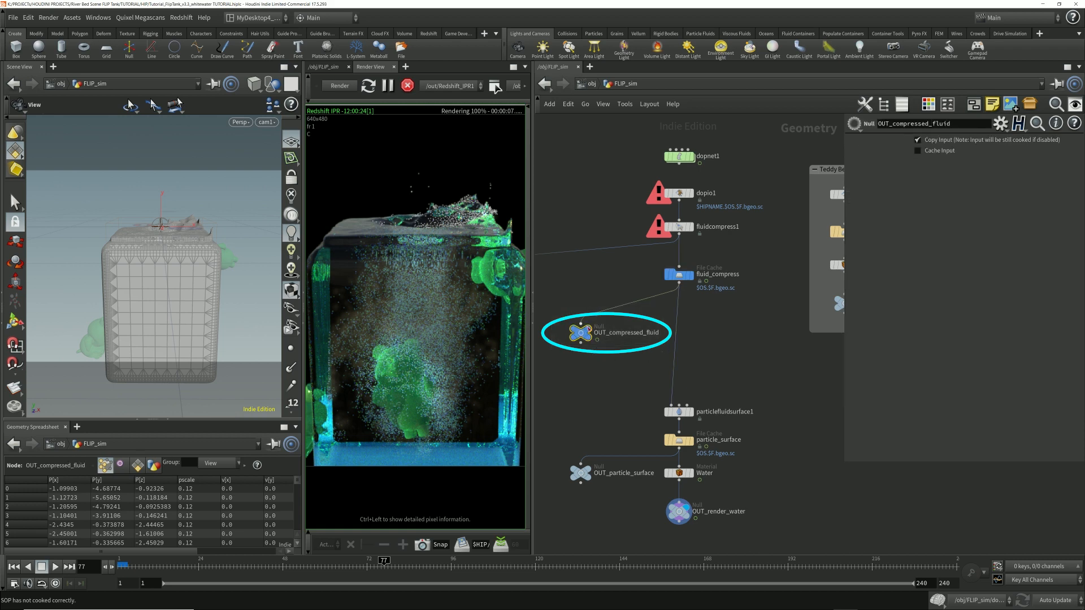
Step: Open the whitewater_sim network and select the compress_fluid object merge at the start of its node chain
left_click(592, 84)
double_click(603, 451)
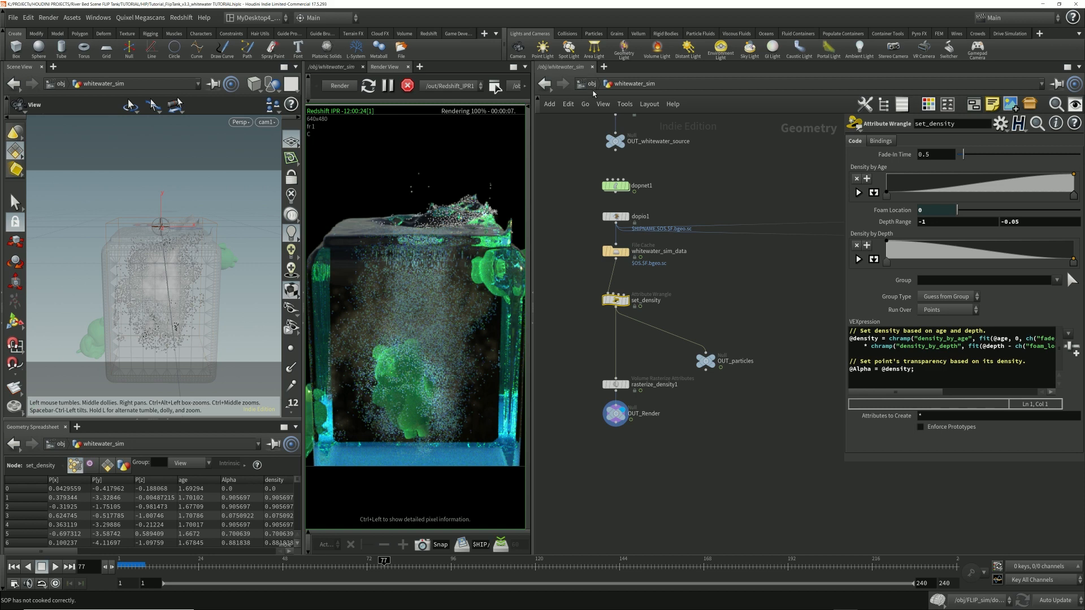
middle_click_drag(678, 193, 681, 273)
left_click_drag(588, 137, 655, 168)
scroll(607, 172, "up", 2)
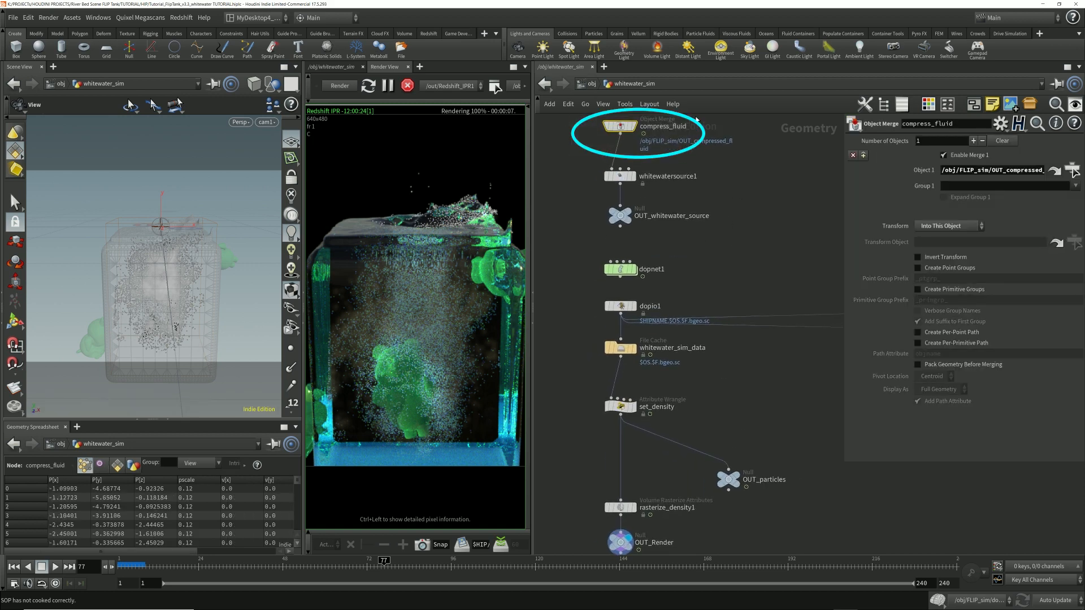
Step: Widen the parameter area to show compress_fluid's full Object 1 path and jump to the referenced OUT_compressed_fluid node
left_click_drag(1004, 170, 1058, 170)
left_click_drag(845, 463, 804, 465)
left_click(1019, 174)
key("Return")
left_click(1056, 171)
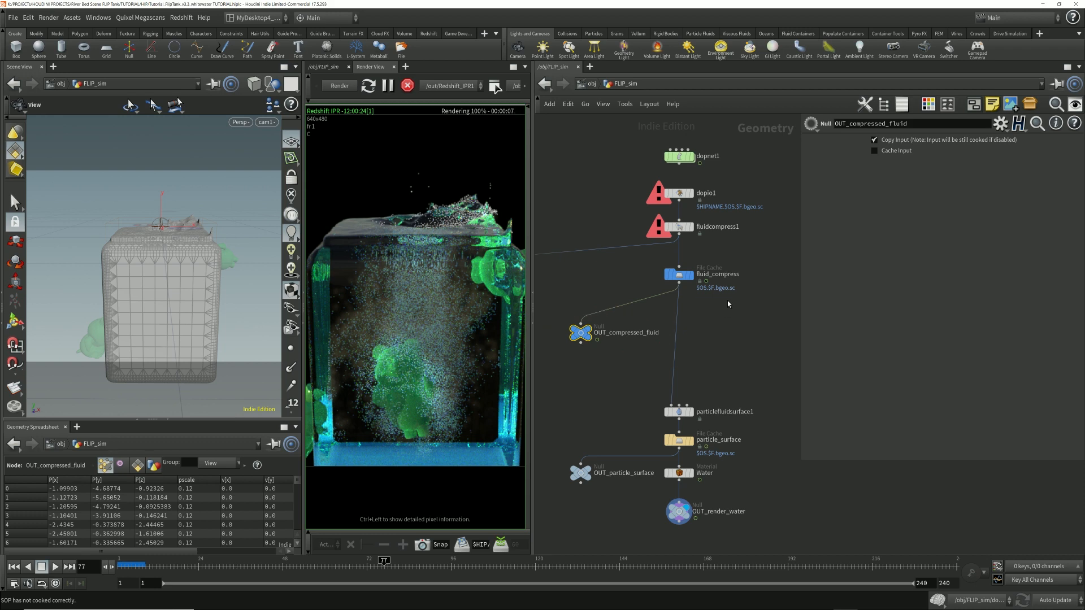
Step: Reopen the whitewater_sim network and examine whitewatersource1's acceleration emission settings and its Liquid Simulation input
left_click(592, 85)
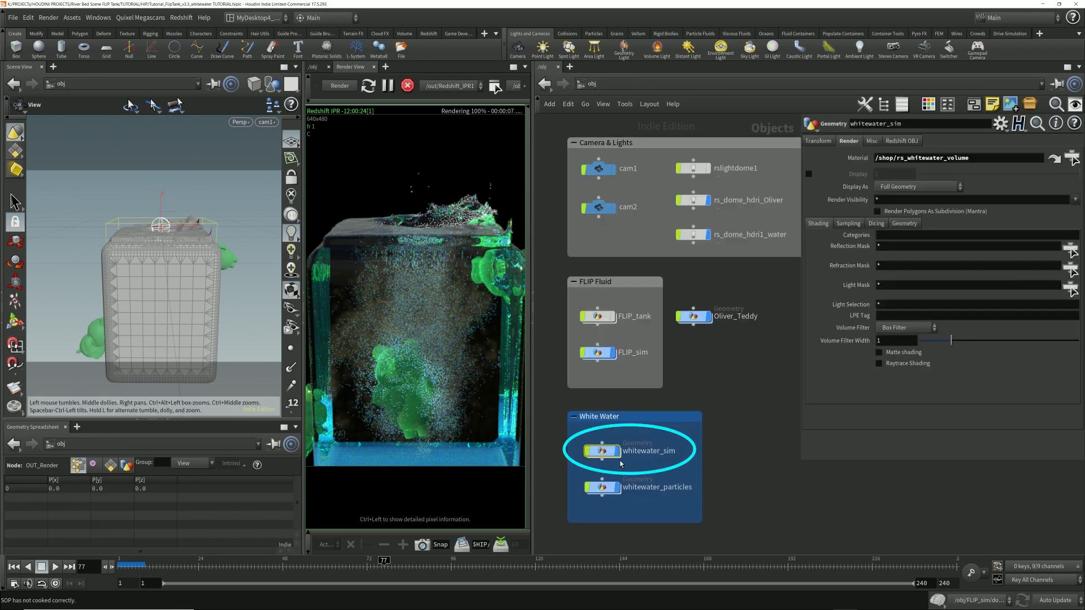
double_click(605, 450)
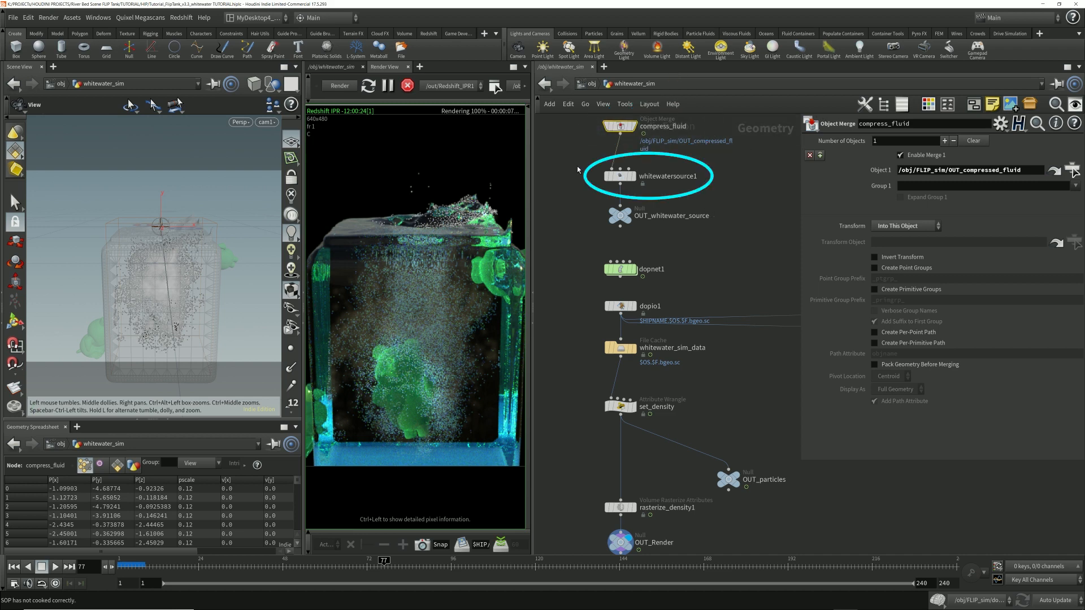
left_click(620, 176)
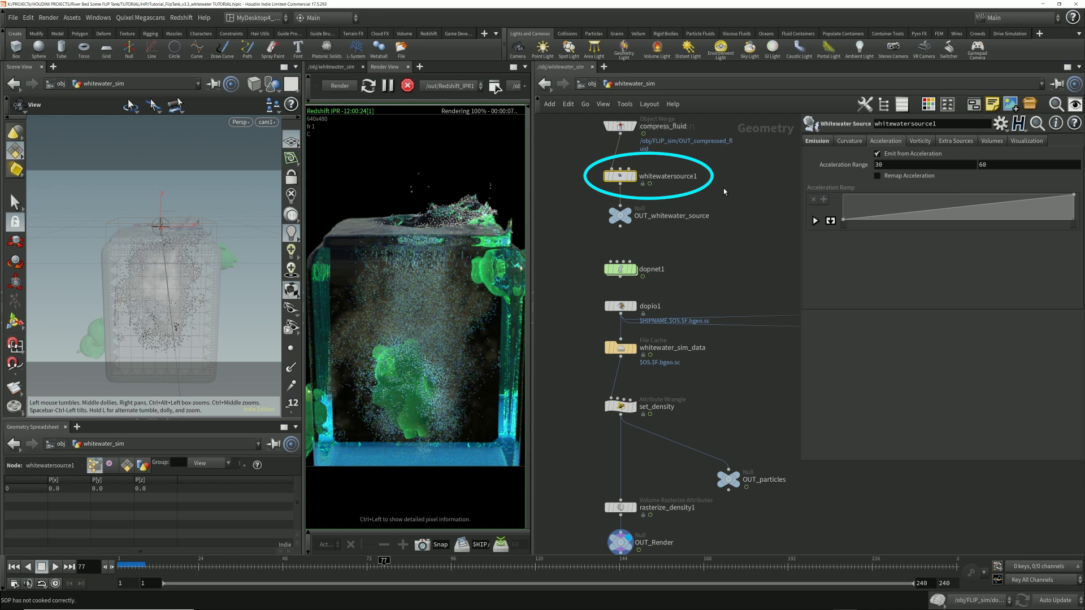
mouse_move(616, 173)
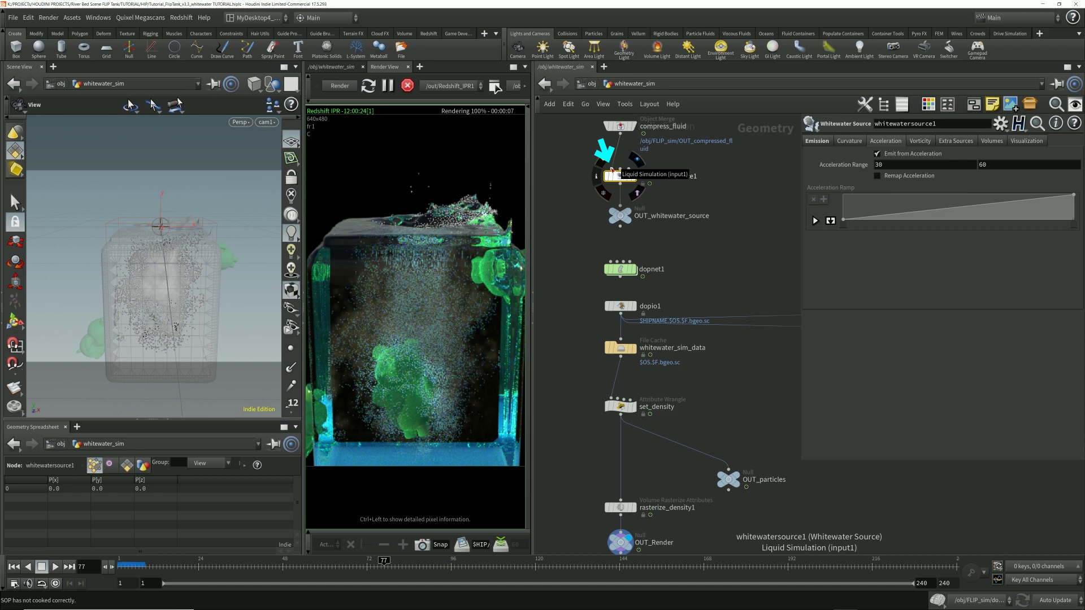
Step: Check the compress_fluid node feeding the whitewater source and the OUT_whitewater_source null above dopnet1
left_click(620, 129)
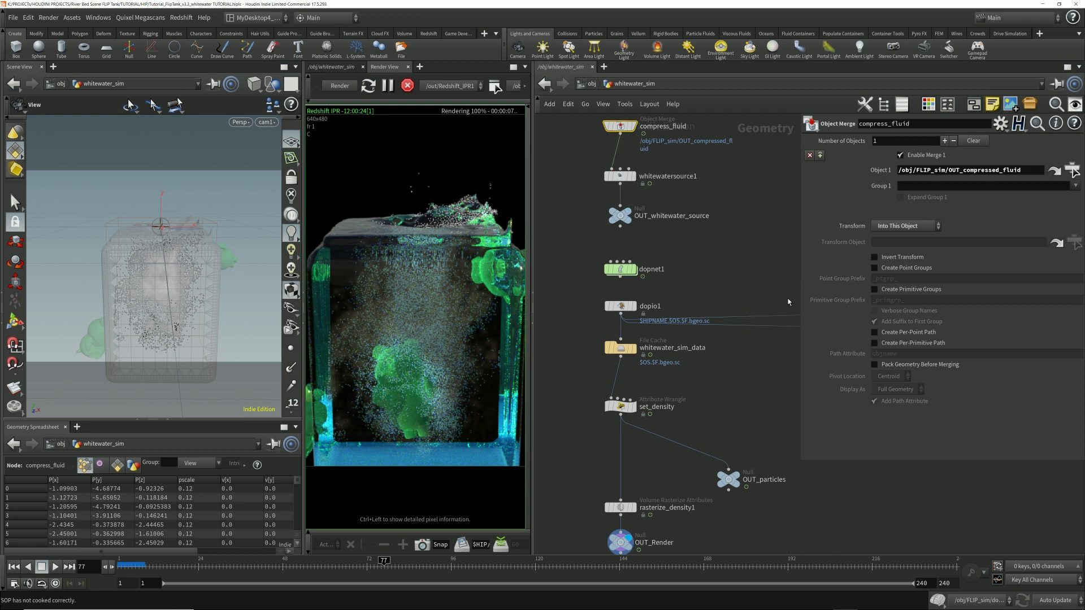
left_click(647, 221)
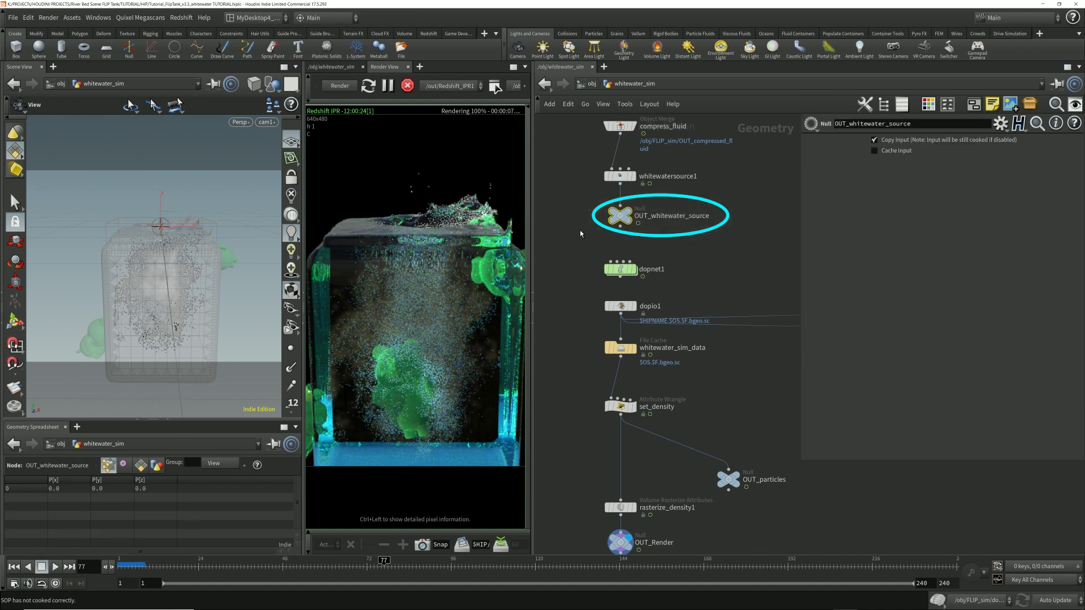
mouse_move(637, 273)
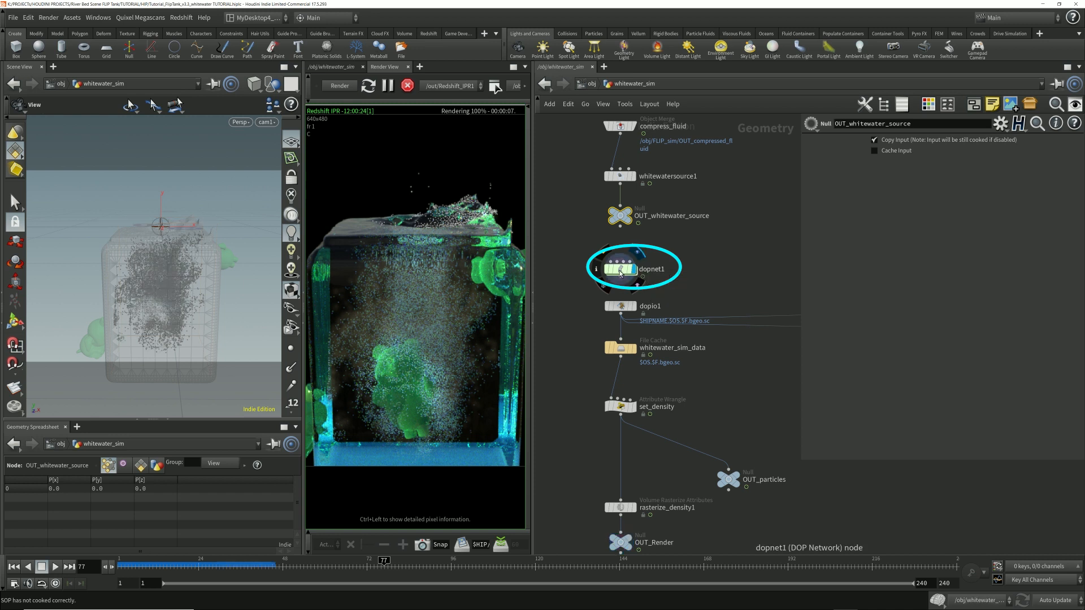
Step: Open dopnet1 below the OUT_whitewater_source null and check its whitewaterobject1 and whitewatersolver1 nodes
left_click(620, 271)
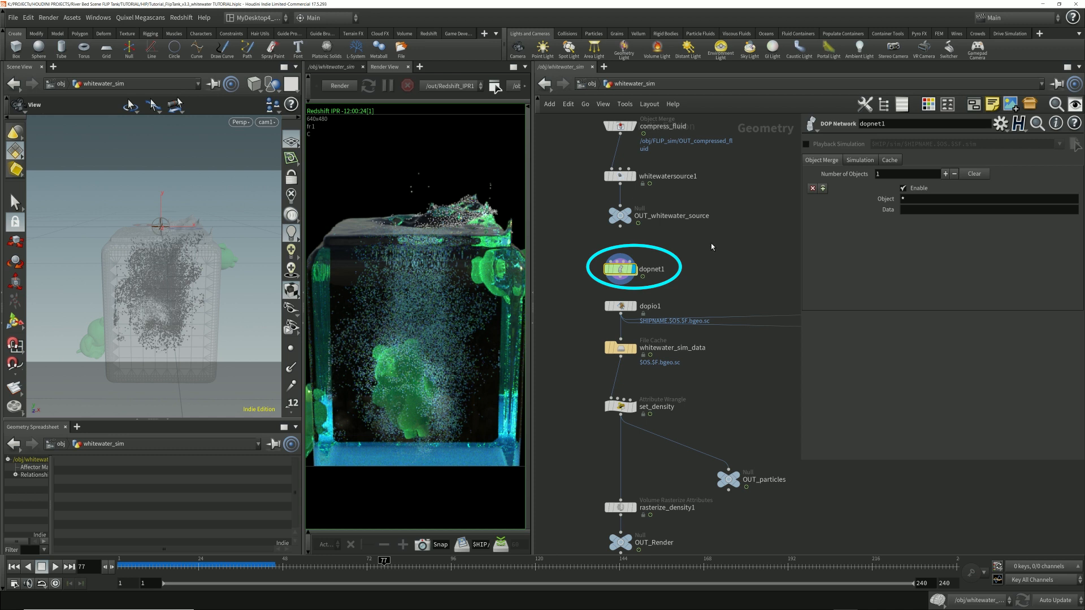
left_click_drag(698, 279, 554, 255)
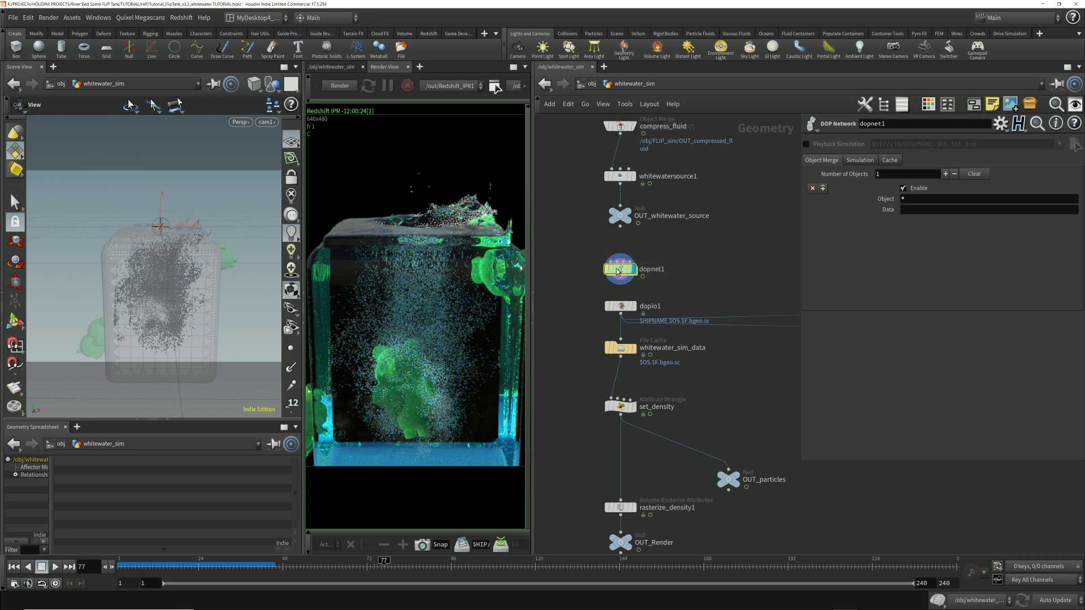
double_click(619, 269)
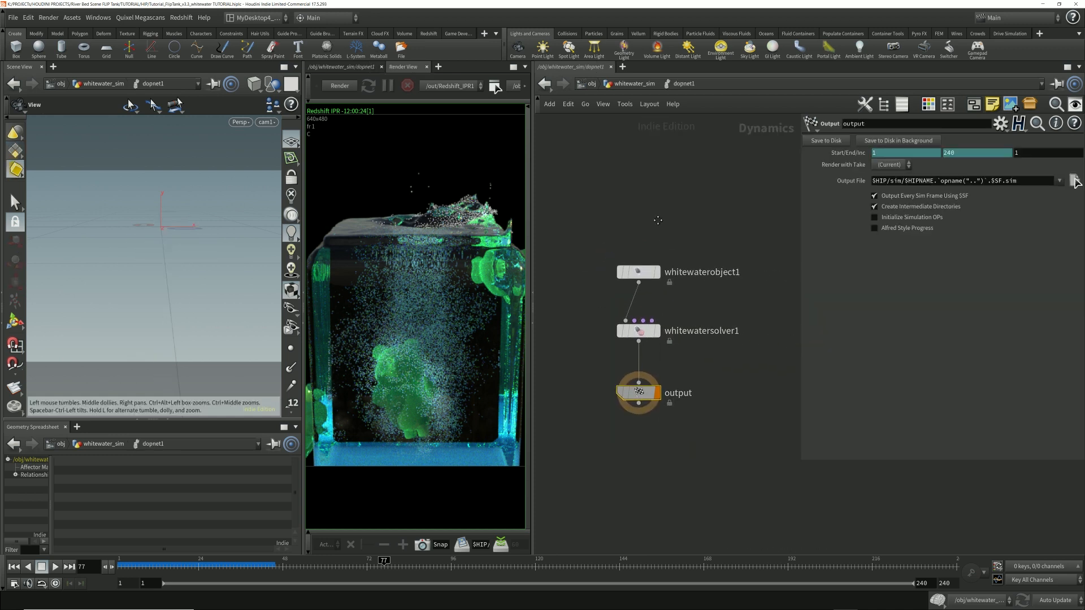
left_click_drag(577, 226, 757, 297)
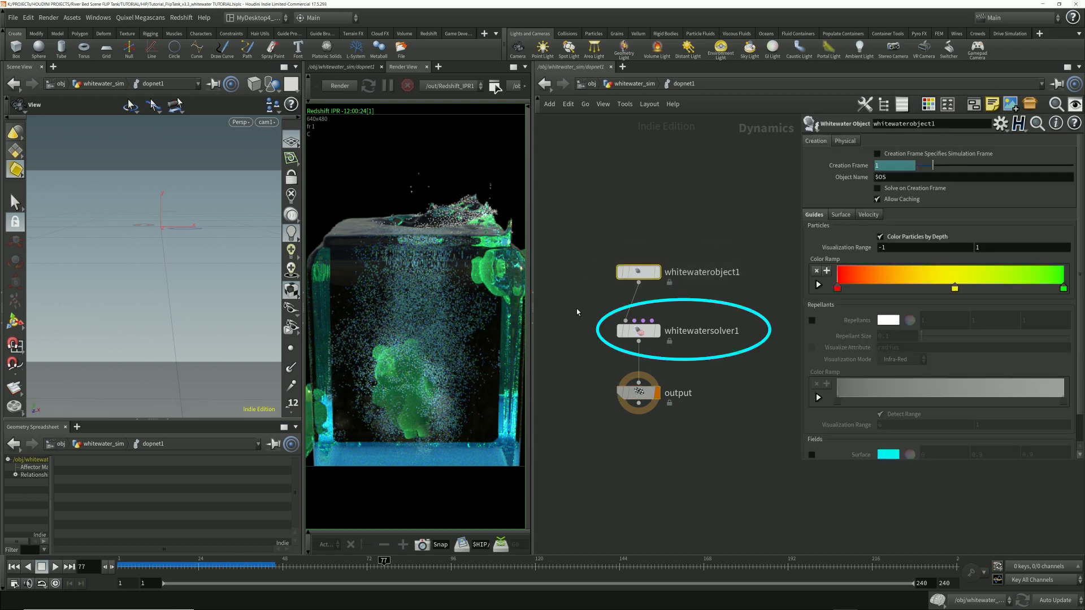
left_click_drag(575, 312, 757, 352)
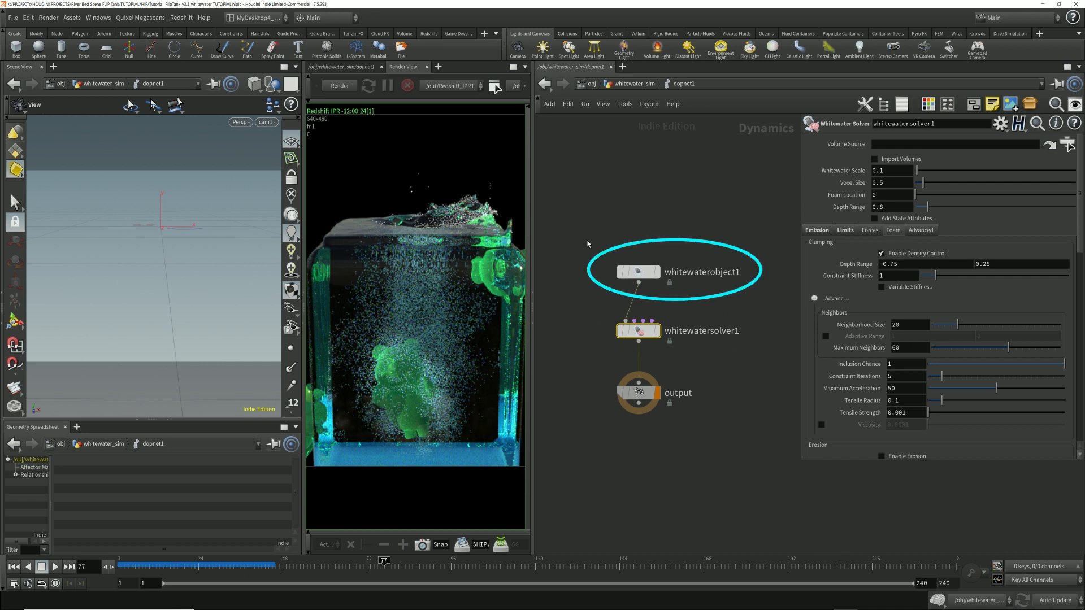
Step: Examine whitewaterobject1's Physical properties and its Surface, Velocity and Guides visualization settings
left_click_drag(590, 244, 745, 318)
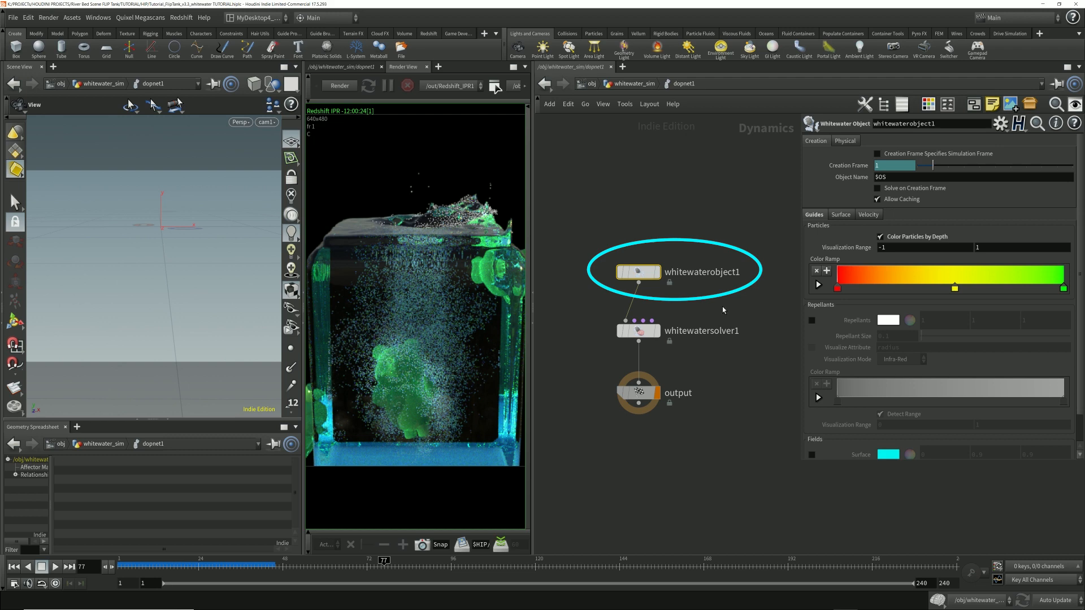
left_click(843, 141)
left_click(839, 213)
left_click(860, 215)
left_click(811, 215)
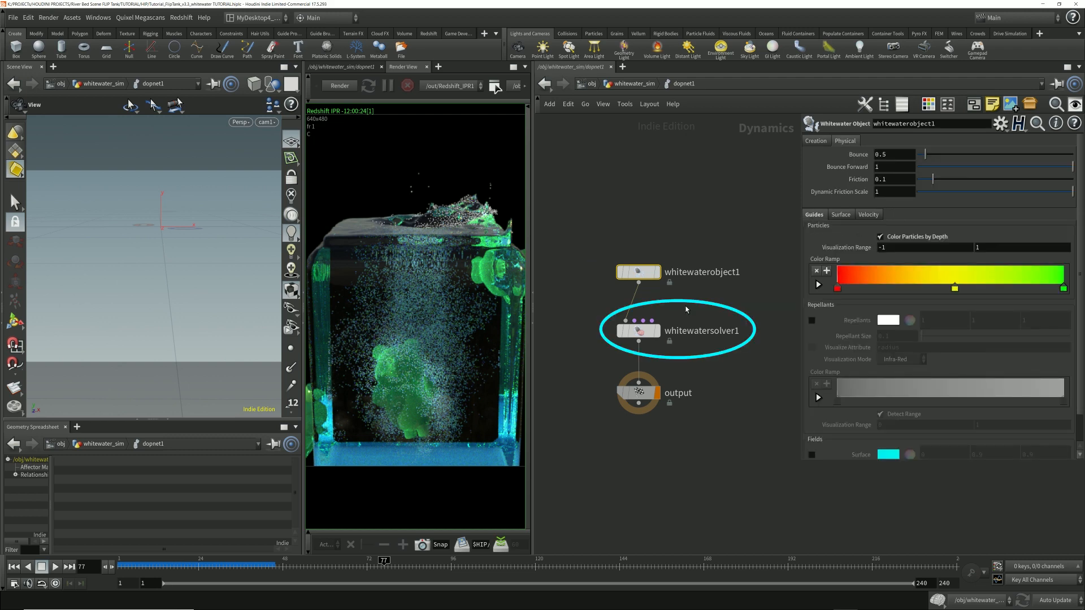
Step: Show whitewatersolver1's emission settings and highlight the null name in its Emission Source path
left_click(639, 331)
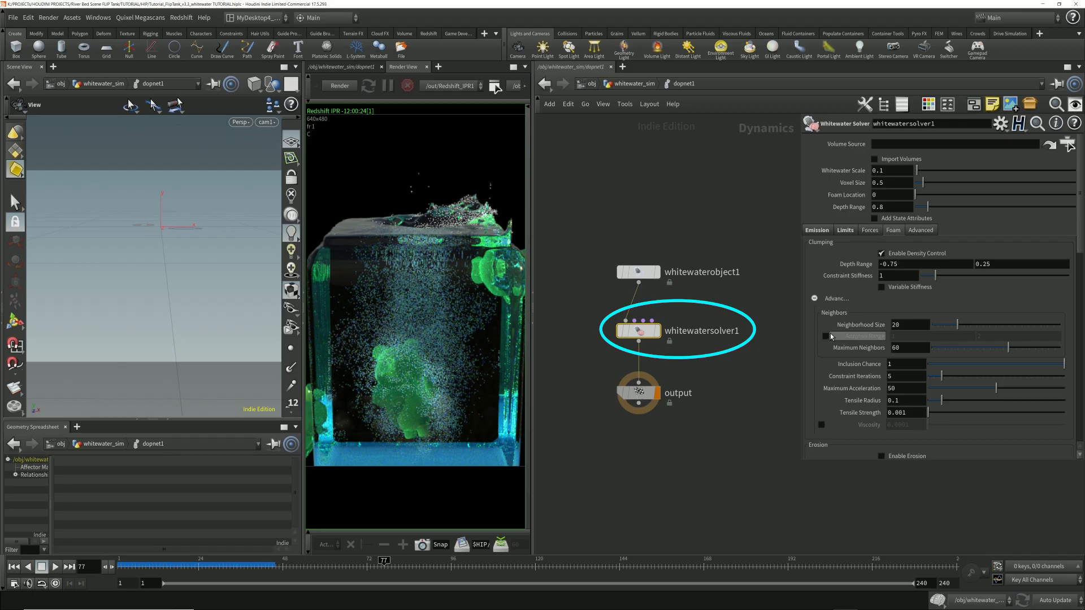
left_click(819, 230)
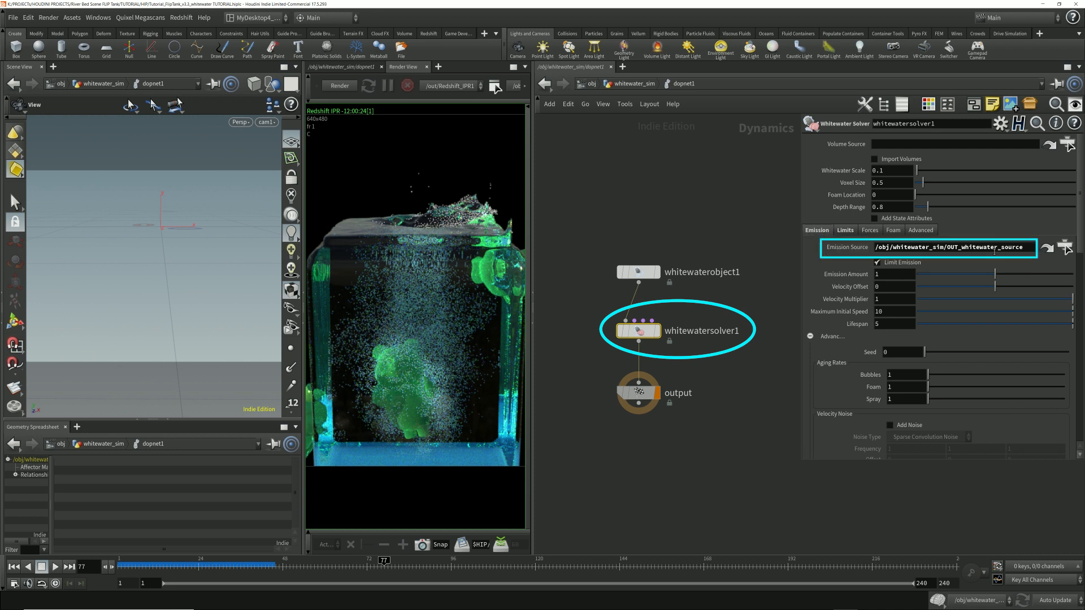
left_click_drag(1032, 250, 959, 249)
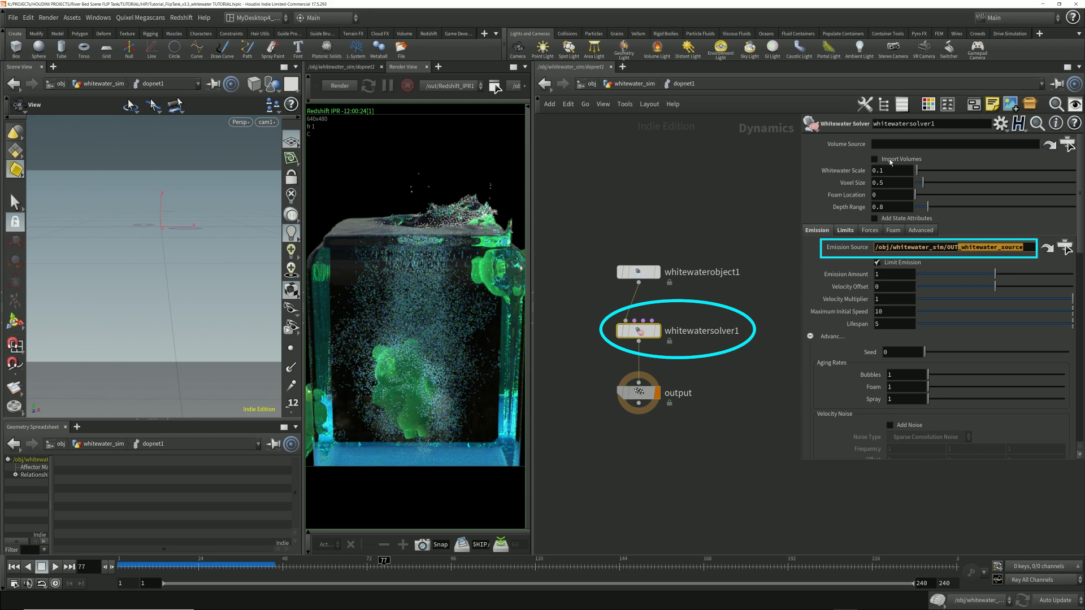
Step: Trace the emission source back to the OUT_whitewater_source and whitewatersource1 nodes in whitewater_sim, and reopen dopnet1
left_click(629, 84)
left_click(620, 216)
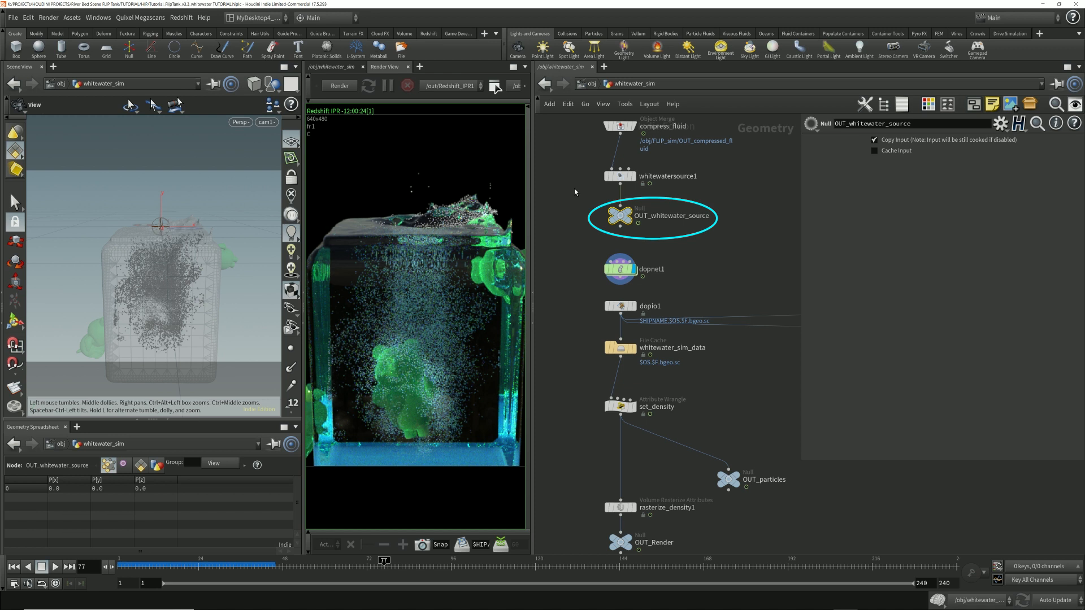
left_click_drag(571, 189, 741, 168)
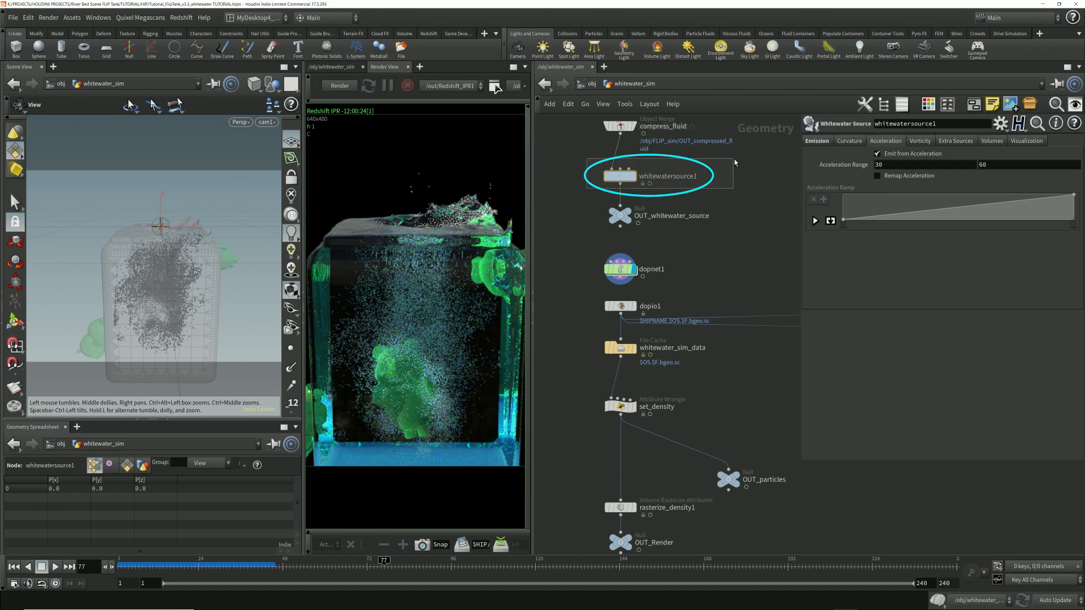
double_click(619, 270)
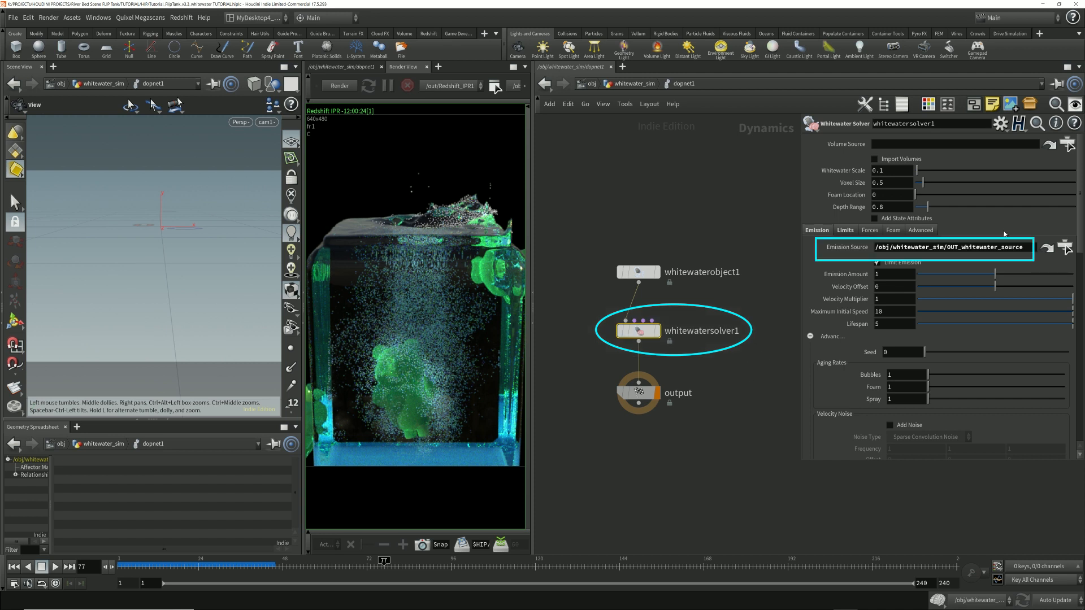
Step: Show whitewatersolver1's Limits settings in a separate floating parameter window placed over the viewport
left_click(845, 231)
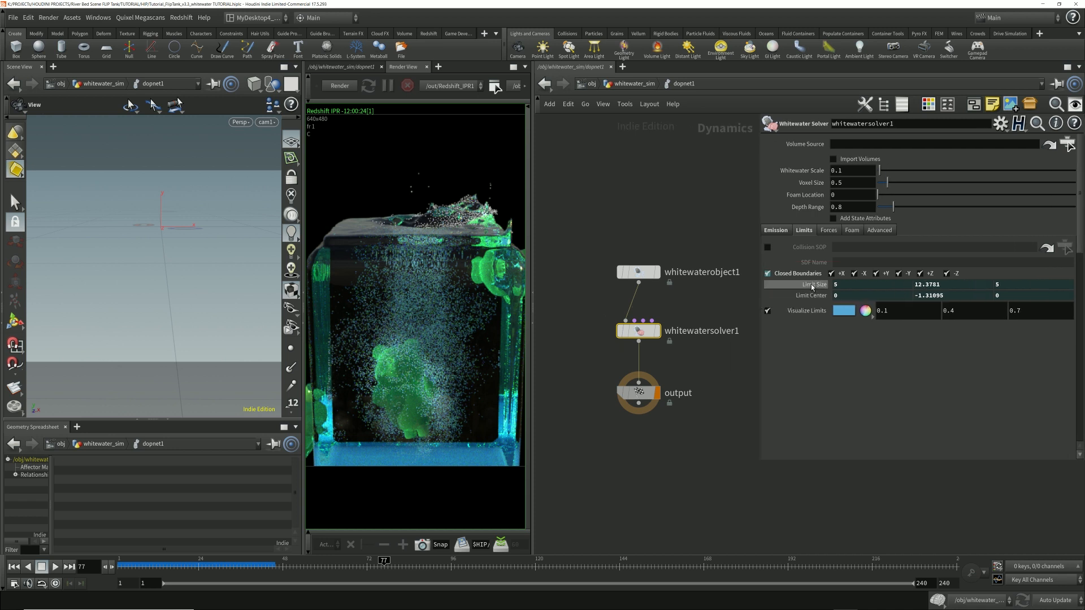
left_click(918, 285)
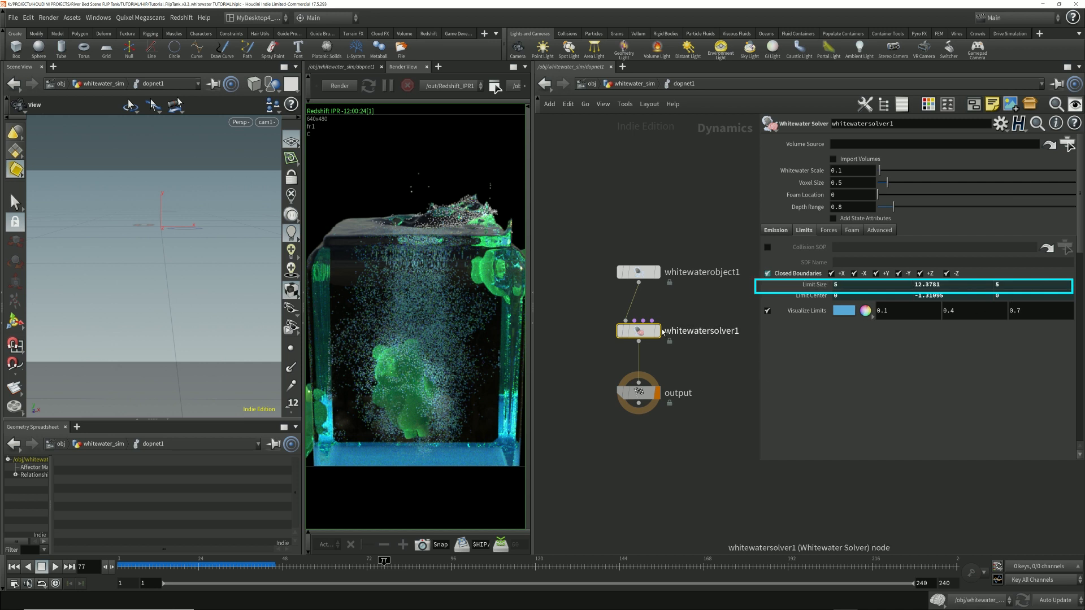
right_click(642, 334)
mouse_move(678, 376)
left_click(768, 377)
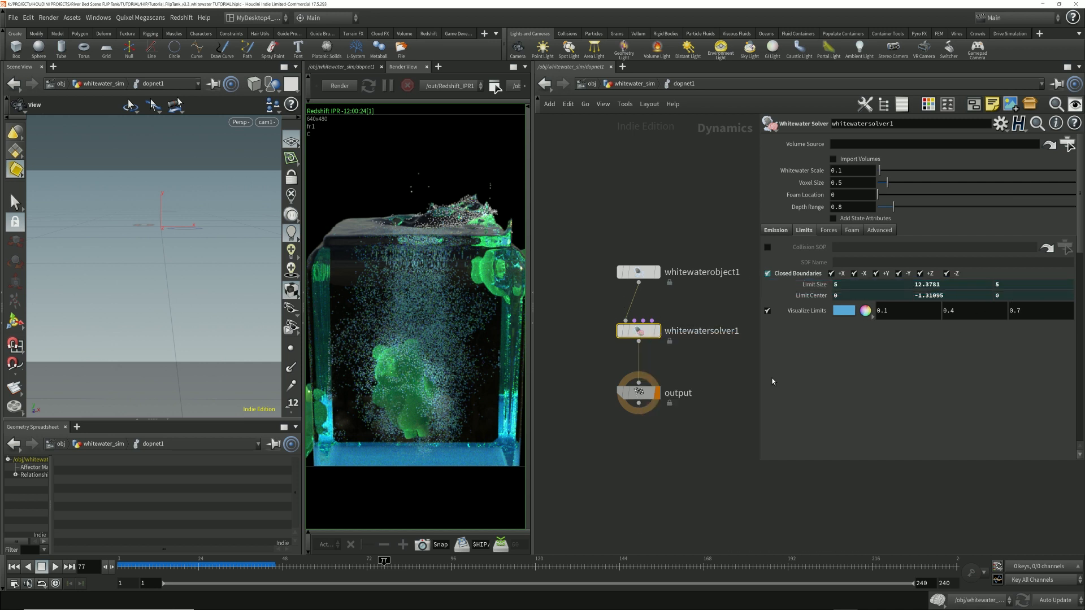
left_click_drag(752, 65, 249, 129)
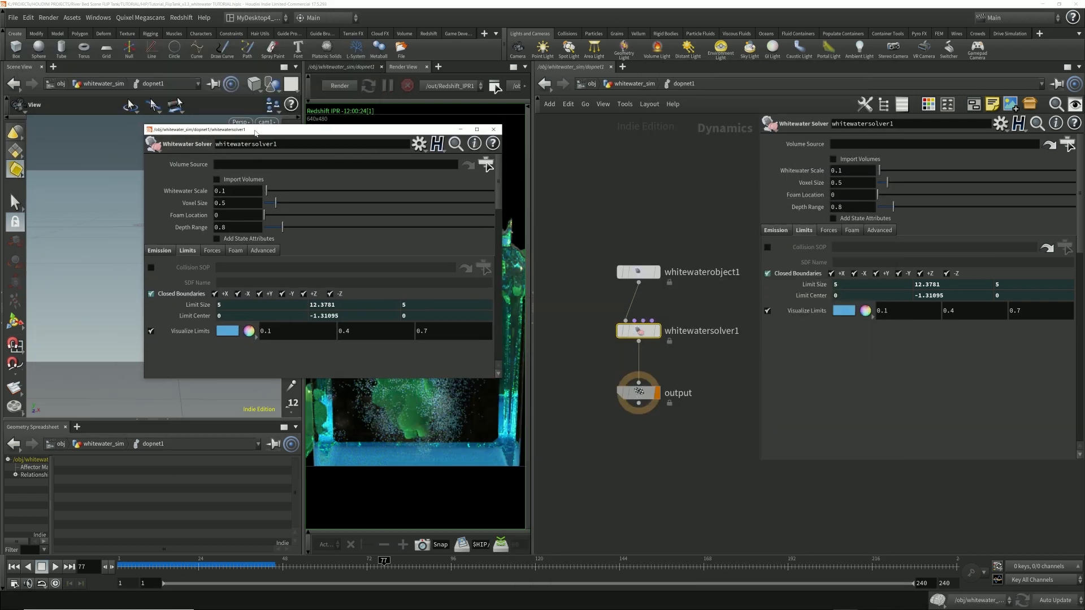
Step: Open the dopnet1 network inside FLIP_sim and show flipsolver1's Volume Limits box size and center
left_click(636, 83)
left_click(592, 84)
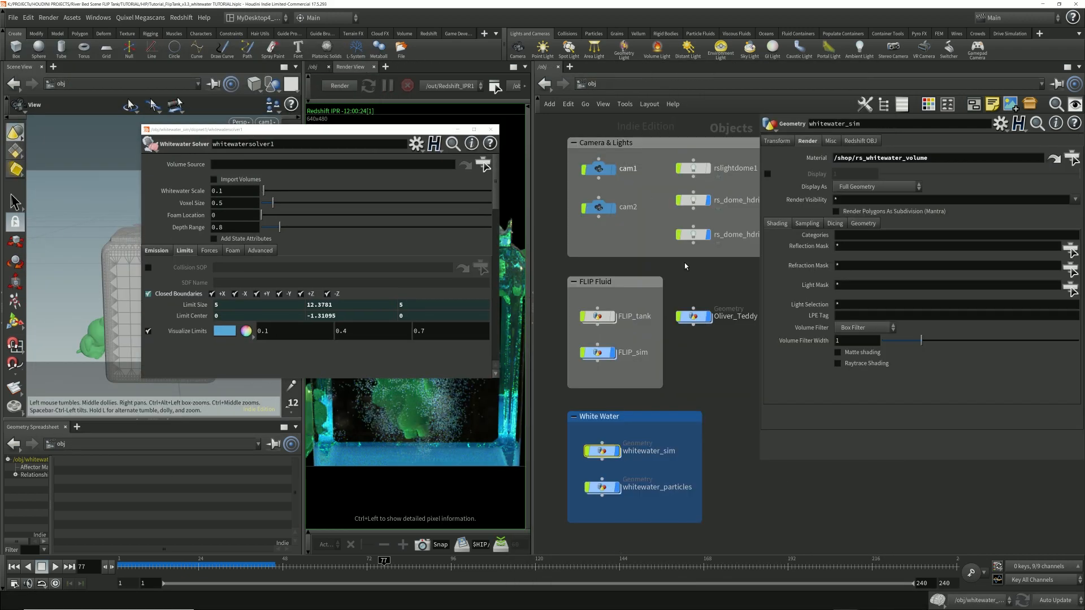
double_click(599, 357)
double_click(679, 158)
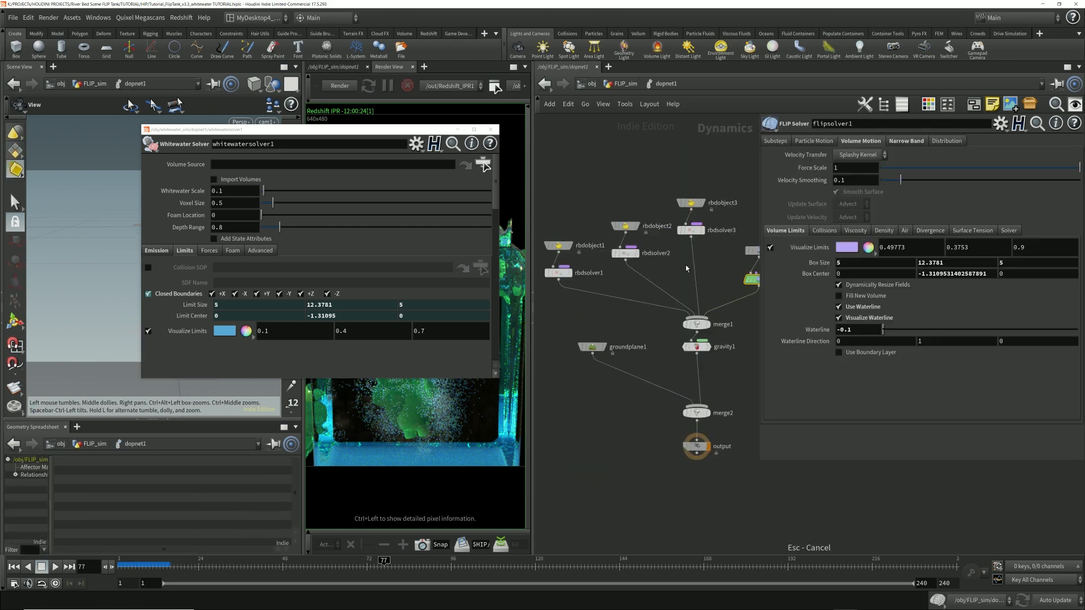
middle_click_drag(733, 292, 604, 291)
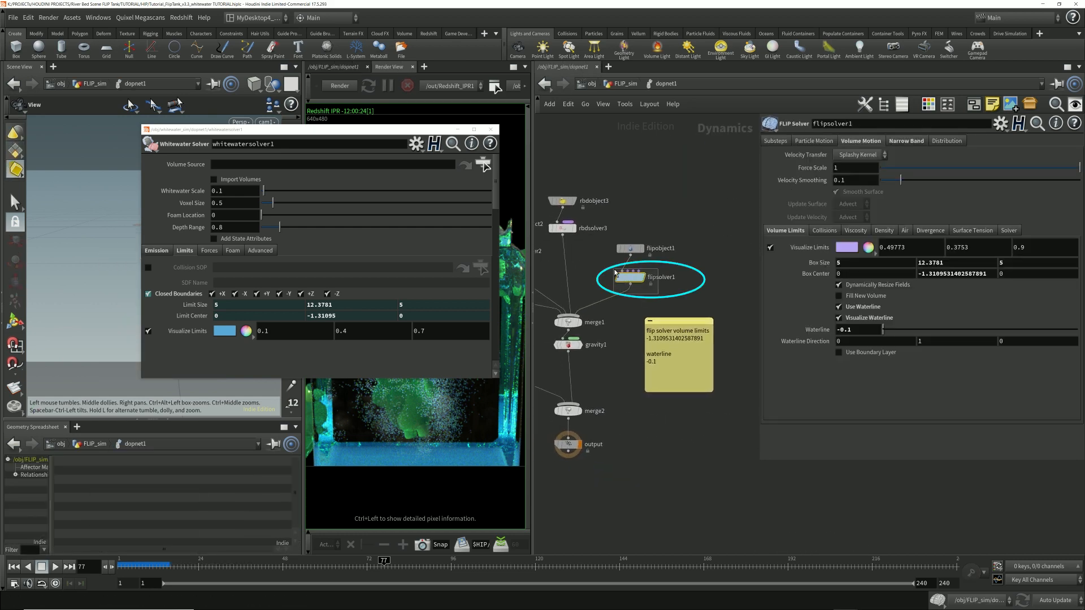
left_click_drag(701, 260, 607, 291)
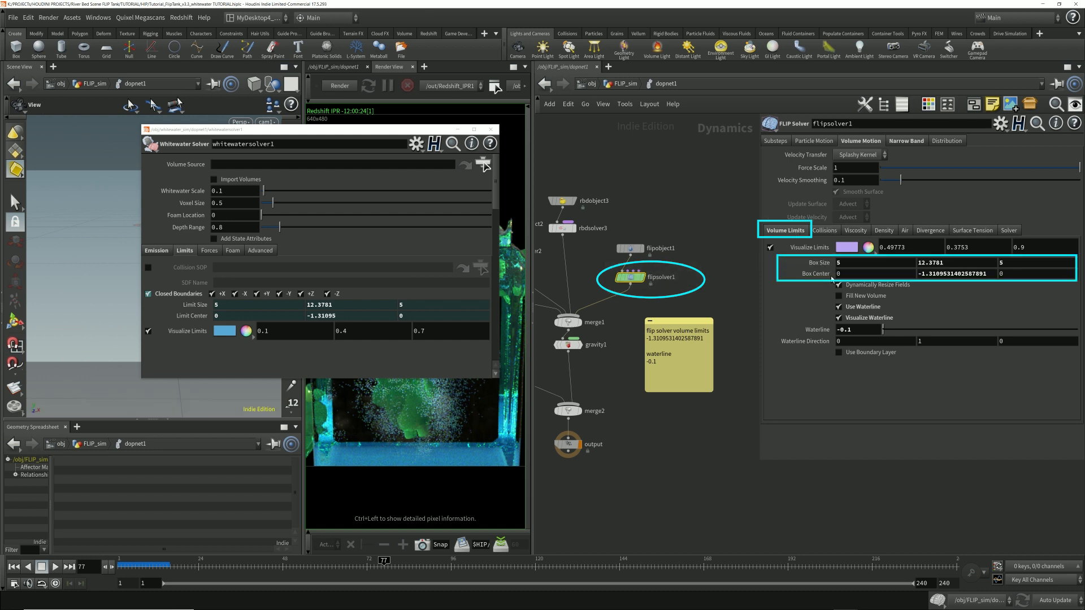
Step: Reveal the channel references in the whitewater solver's Limit Size and Limit Center, and compare its closed boundaries with flipobject1 and flipsolver1
left_click(194, 304)
left_click(196, 316)
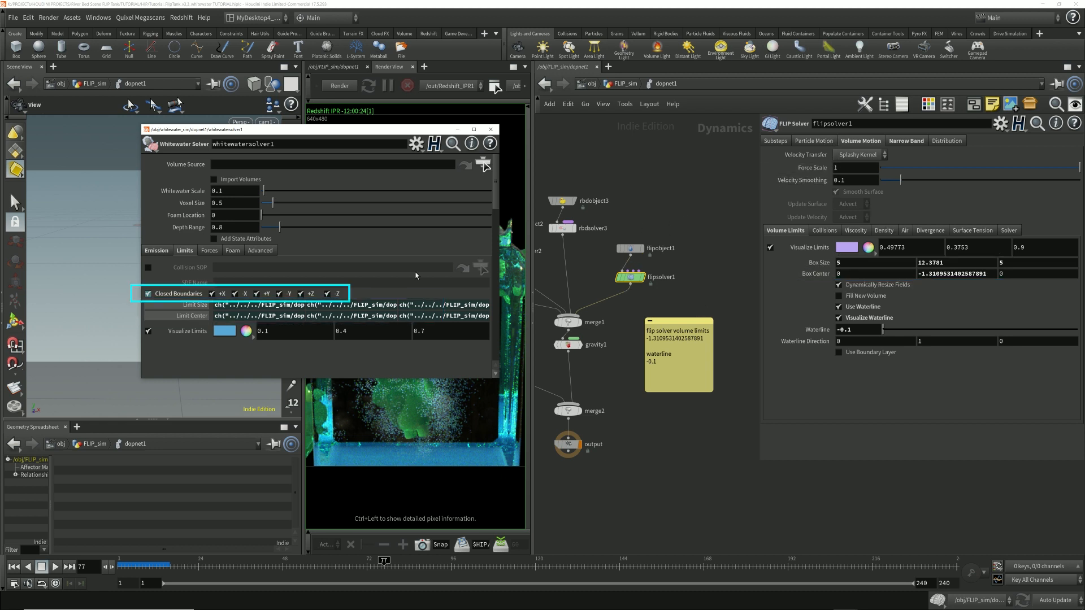
left_click(630, 249)
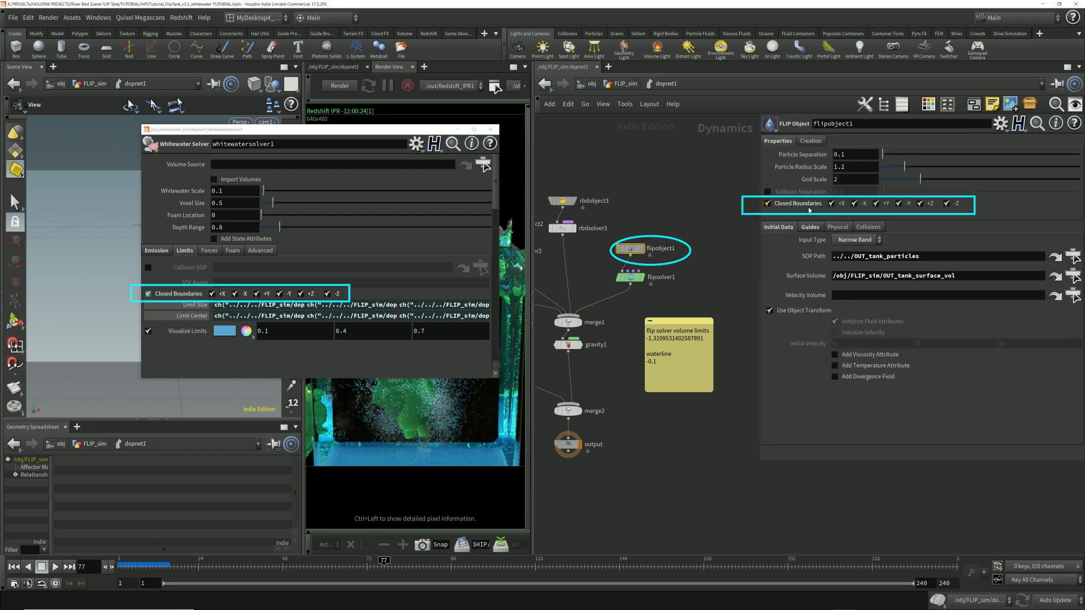
left_click(631, 277)
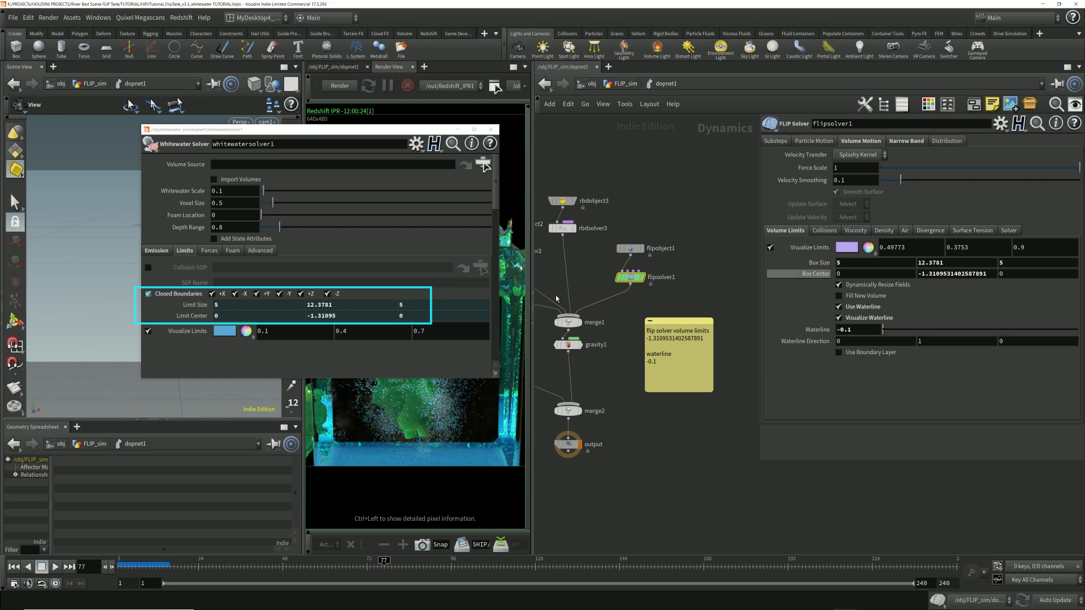
Step: Return to dopnet1 in whitewater_sim and examine whitewatersolver1's Foam settings for clumping, erosion and repellants
left_click(625, 84)
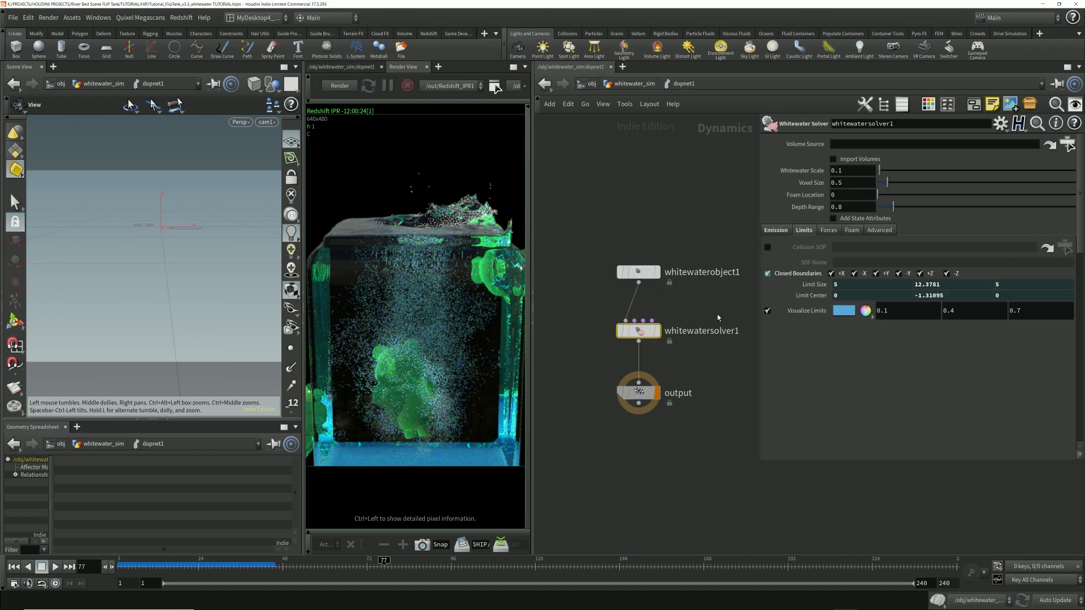
left_click_drag(734, 313, 569, 344)
left_click(852, 230)
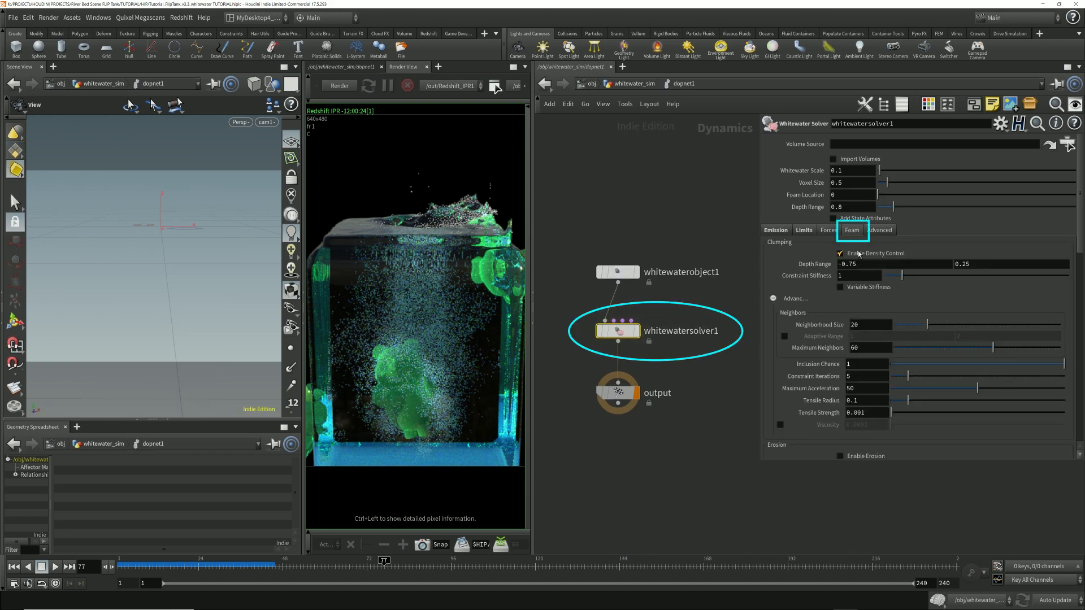
scroll(860, 254, "down", 8)
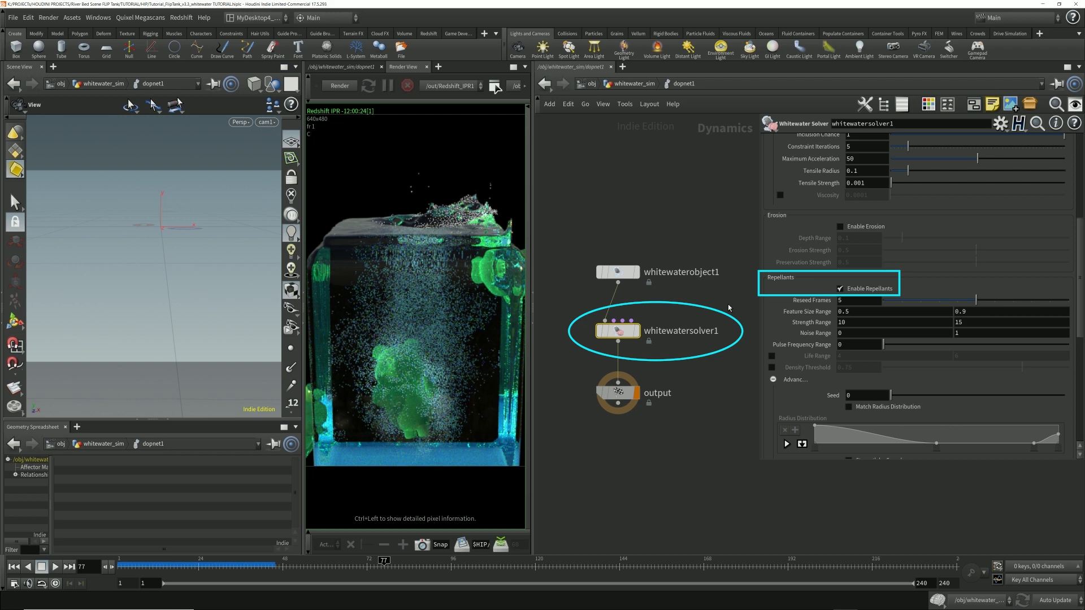
key("u")
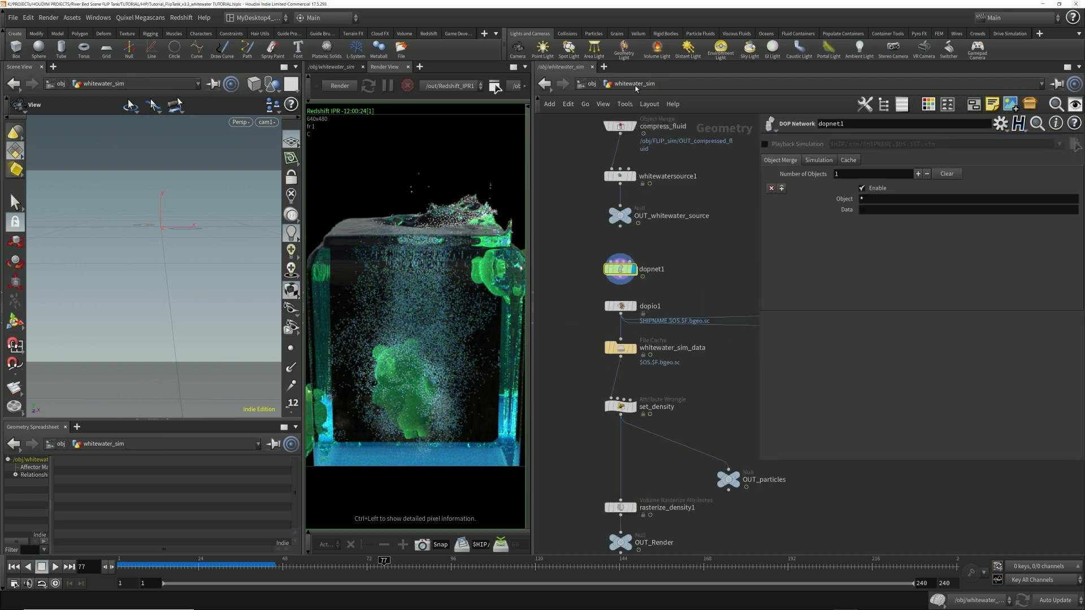
double_click(631, 274)
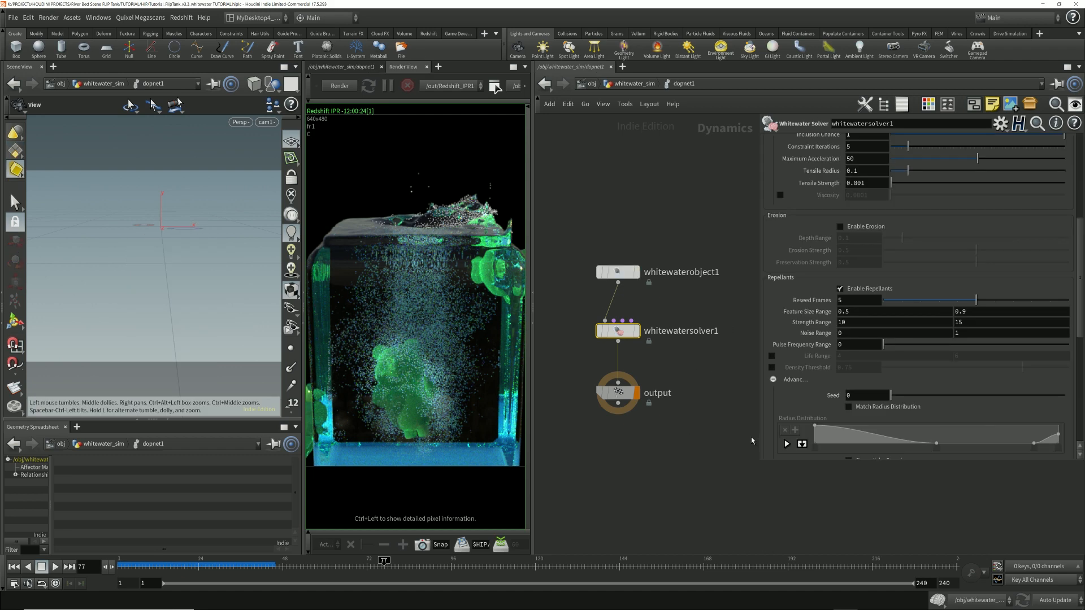
scroll(819, 384, "up", 5)
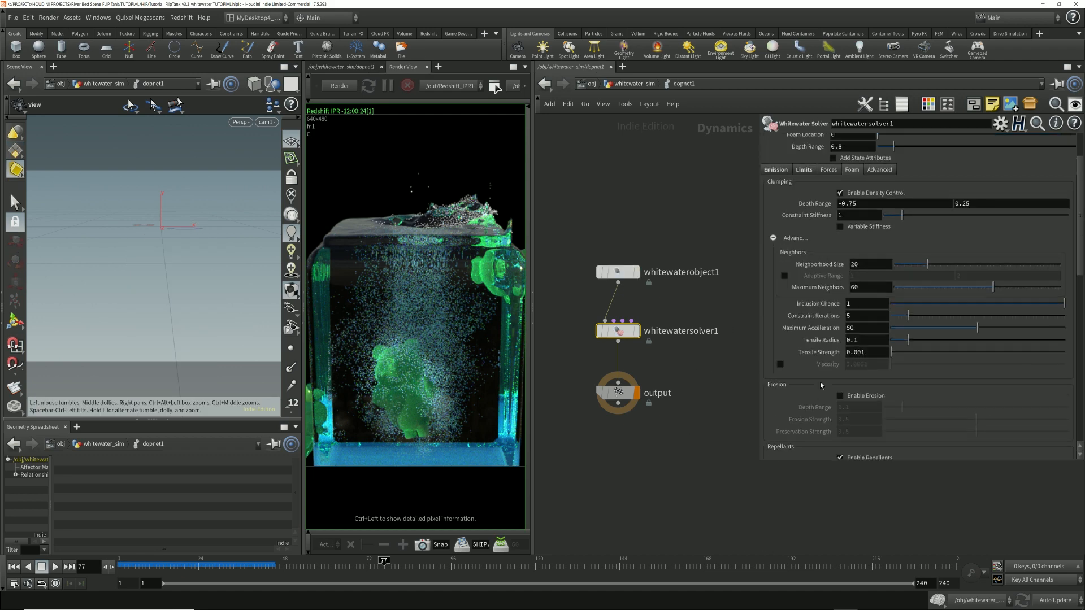
Step: Go back up to the whitewater_sim network and inspect dopio1's DOP network, DOP node and field import settings
key("u")
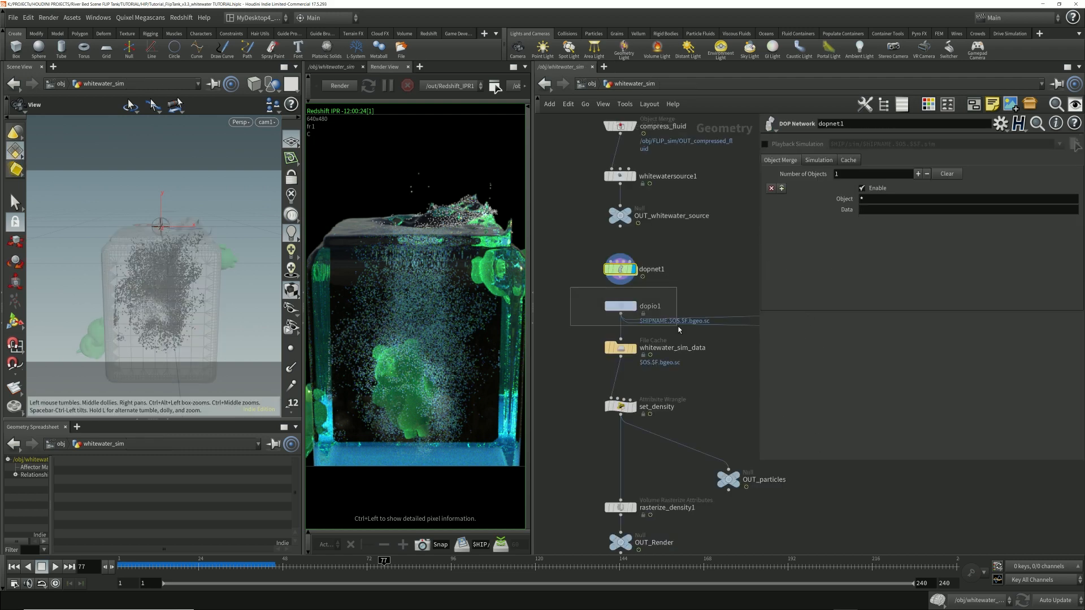
left_click_drag(679, 326, 680, 327)
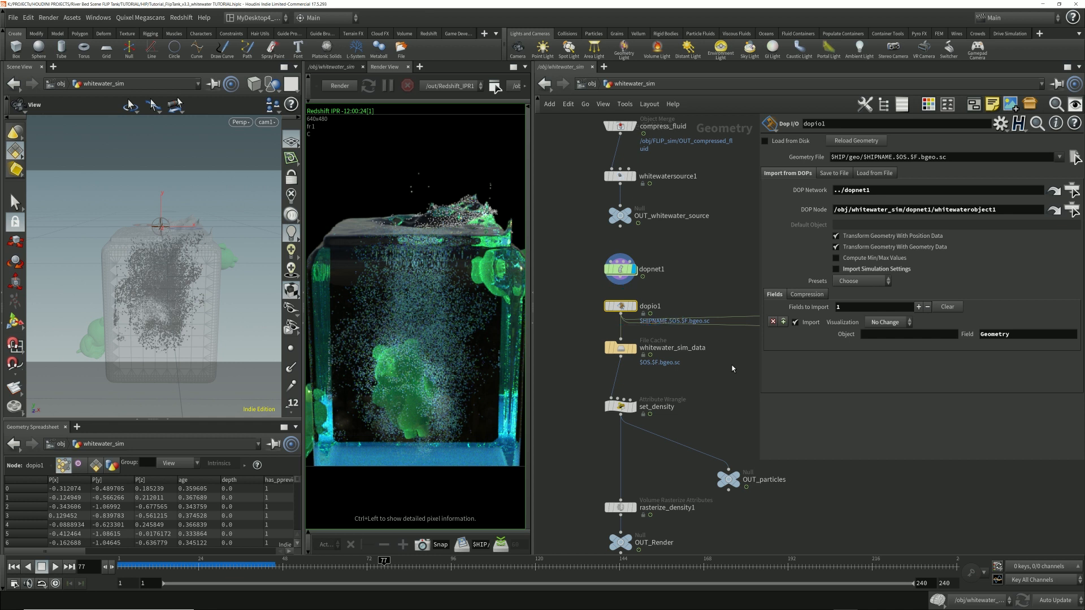
Step: Add a second Dop I/O node in the empty space beside dopio1
middle_click_drag(587, 352, 651, 352)
key("Tab")
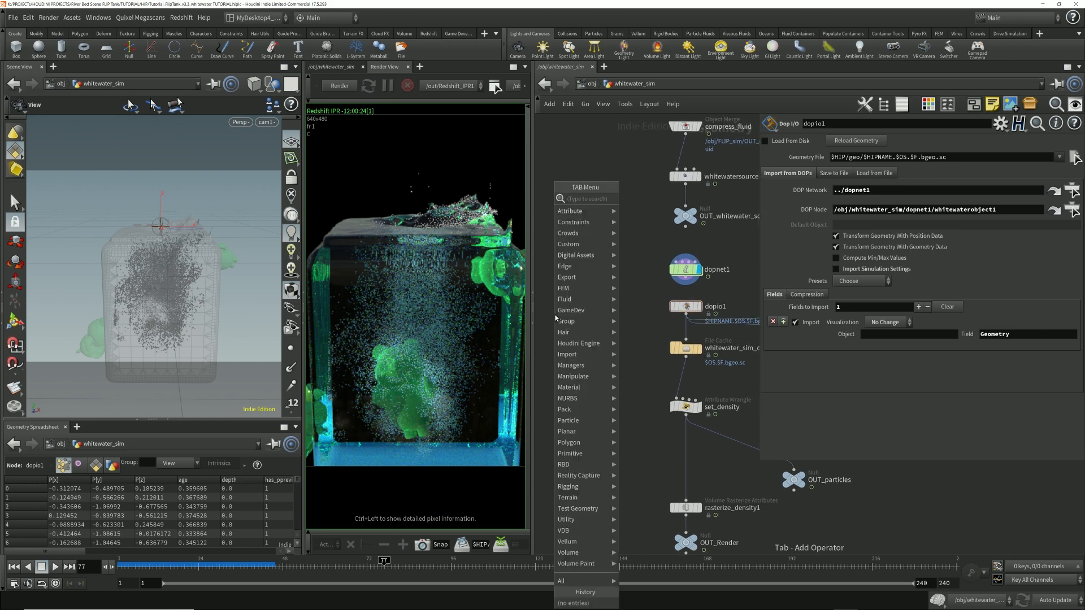
type("dop")
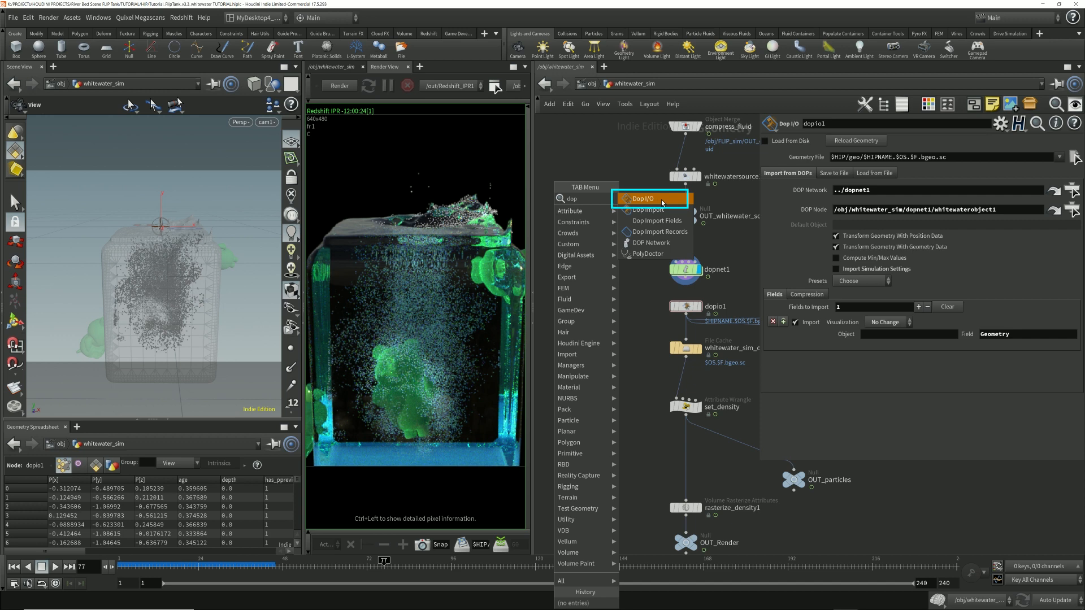
left_click(663, 203)
left_click(579, 308)
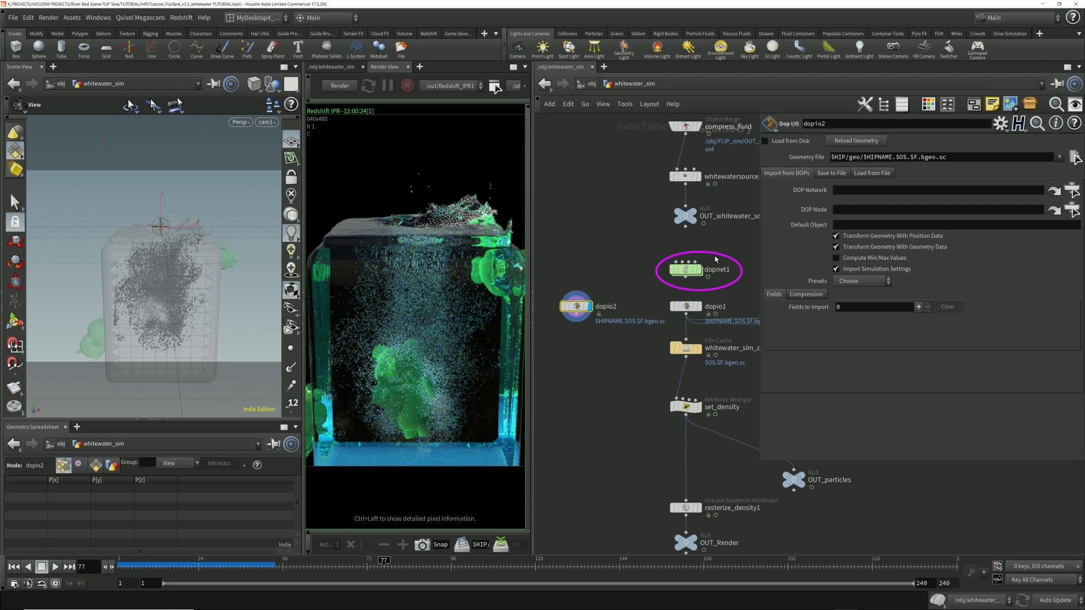
Step: Set dopio2's DOP Network to dopnet1 and its DOP Node to whitewaterobject1 inside dopnet1
mouse_move(691, 272)
left_mouse_down()
mouse_move(868, 221)
mouse_move(880, 189)
left_mouse_up()
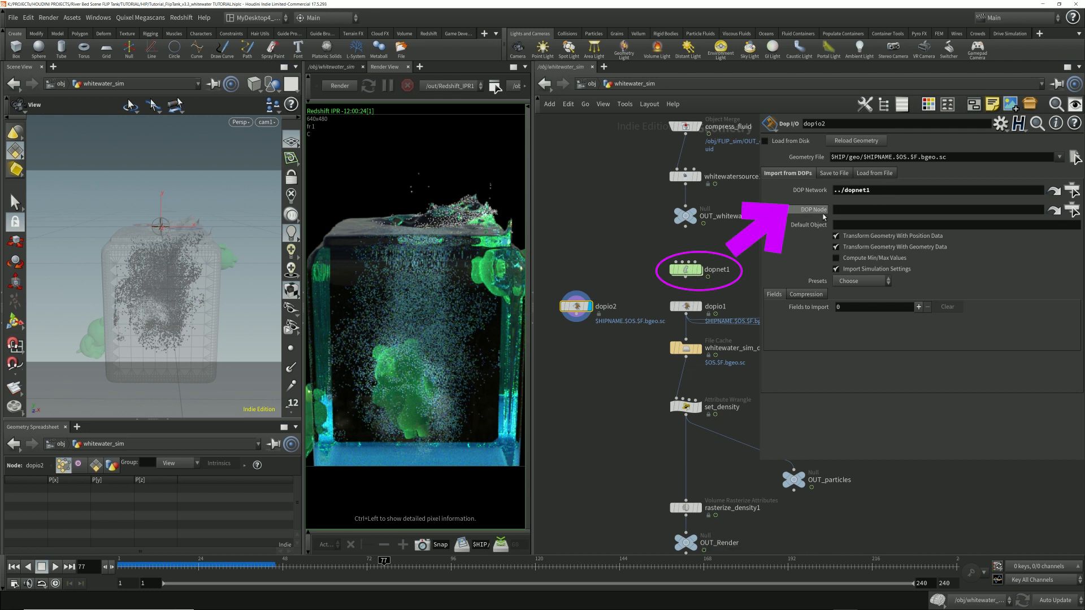
left_click(1073, 210)
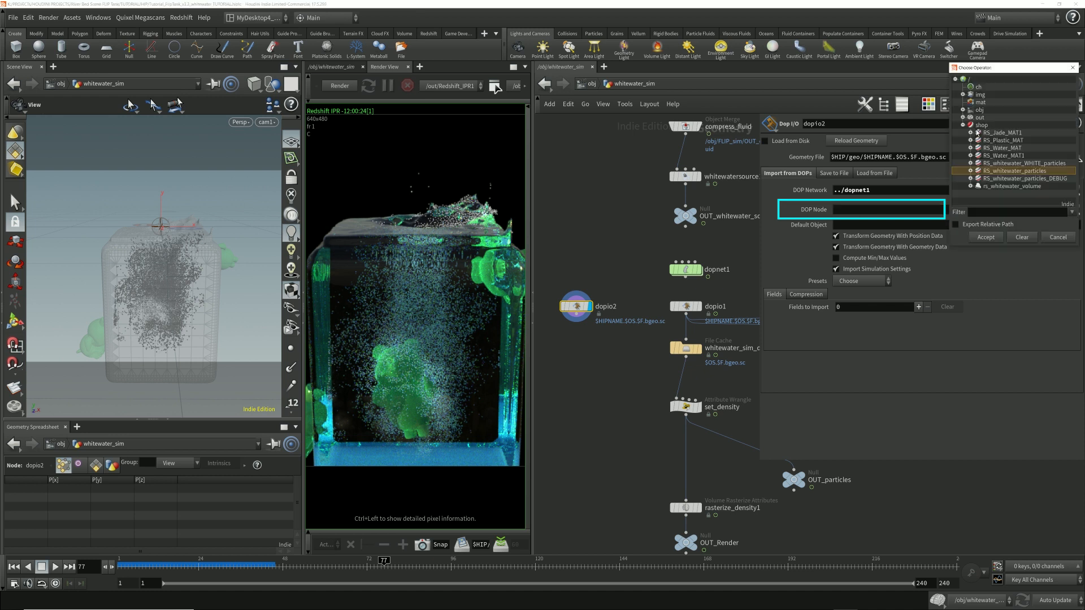
left_click(963, 126)
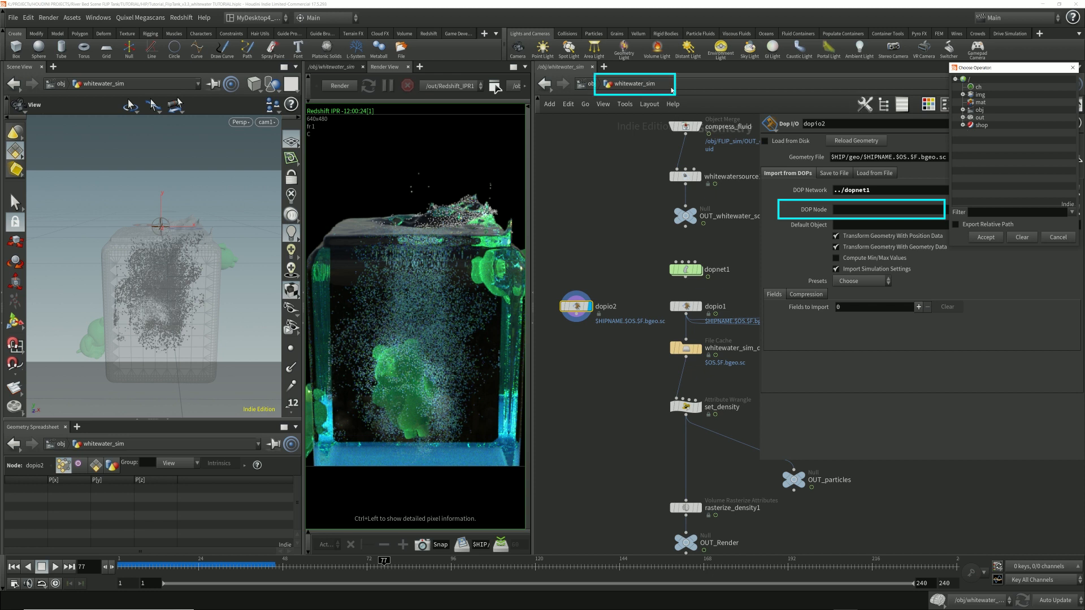
left_click(963, 110)
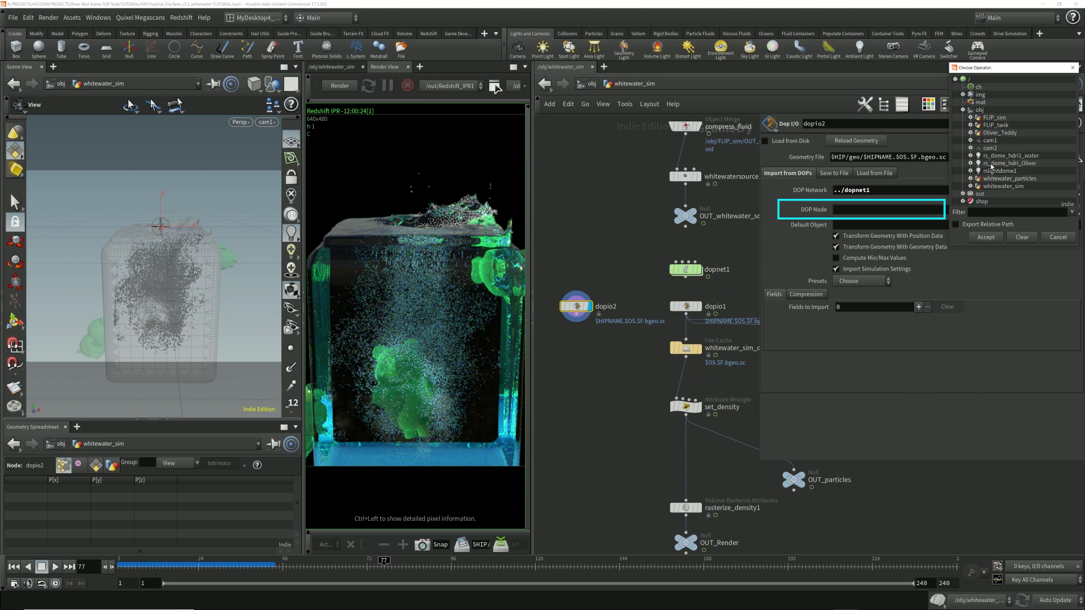
left_click(977, 187)
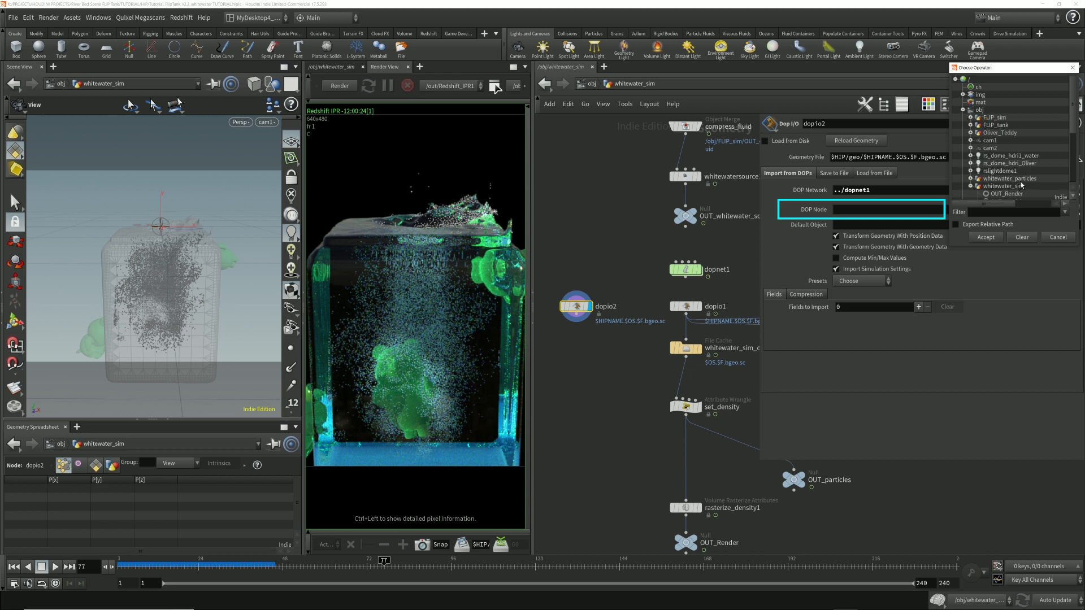
scroll(1022, 185, "down", 3)
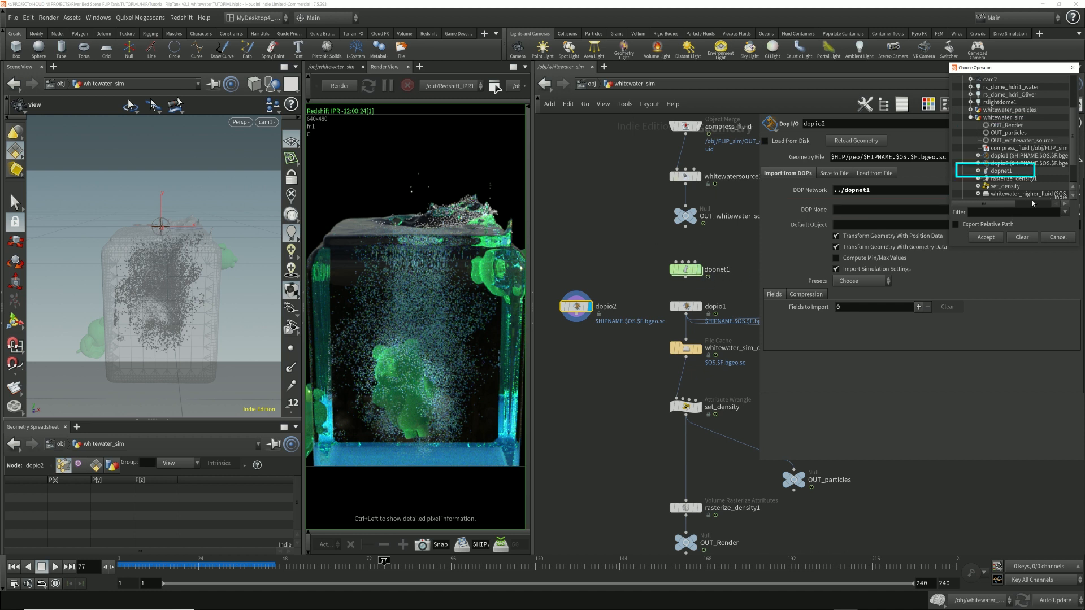
left_click(978, 171)
scroll(1017, 175, "down", 1)
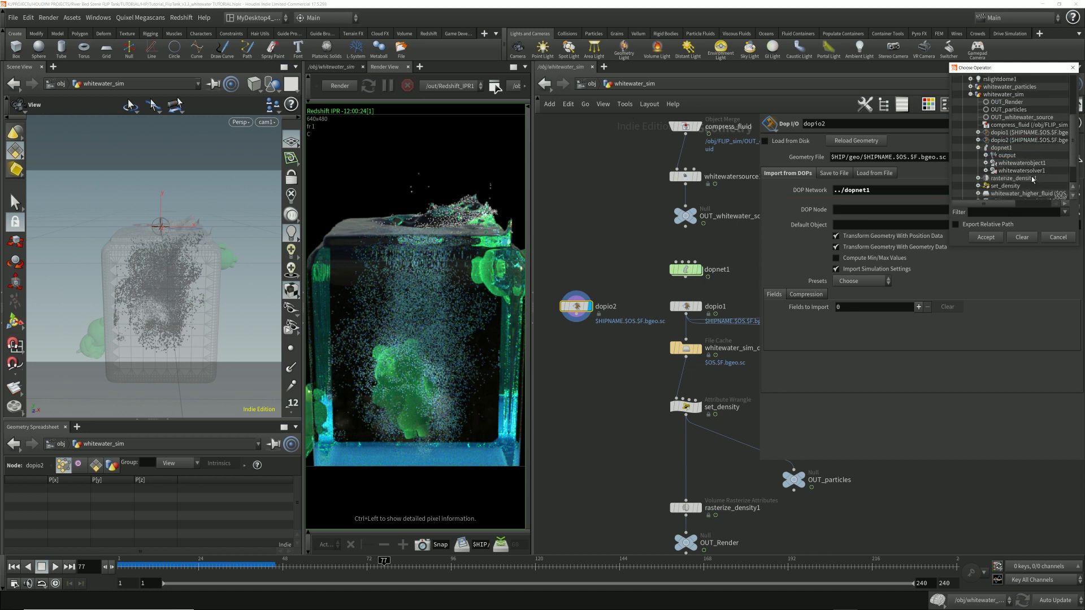
left_click(1022, 163)
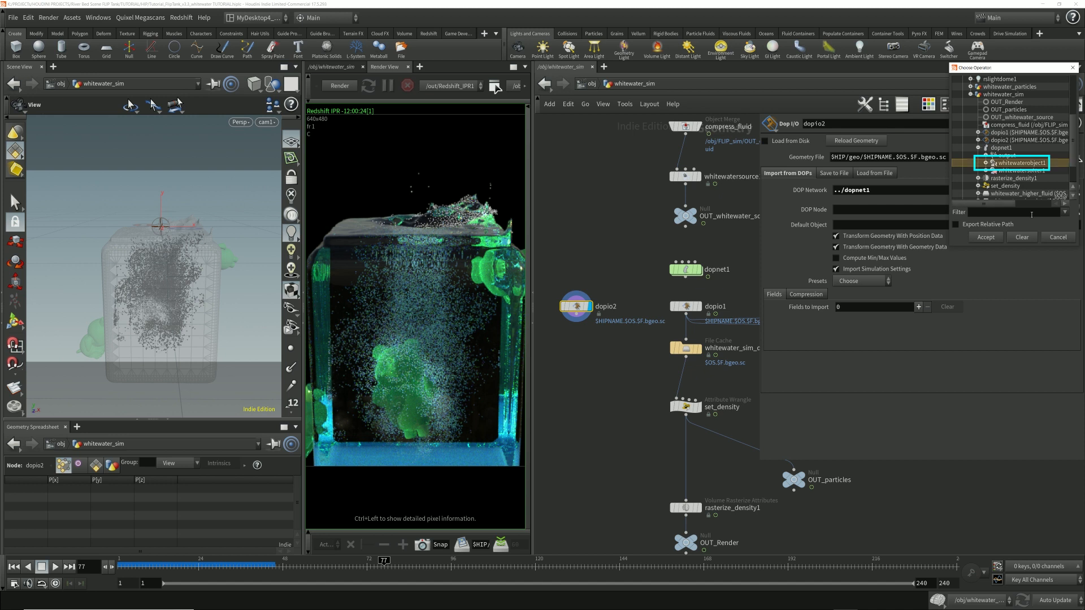
left_click(986, 238)
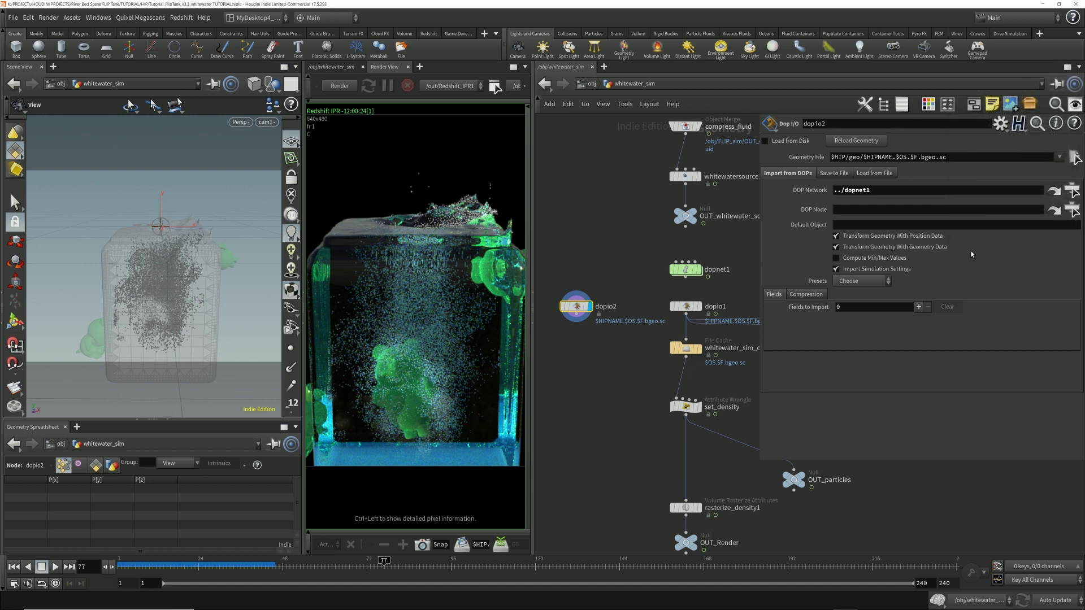
Step: Disable Import Simulation Settings on dopio2, apply the Particles preset and scrub the timeline to preview the imported whitewater
left_click(840, 272)
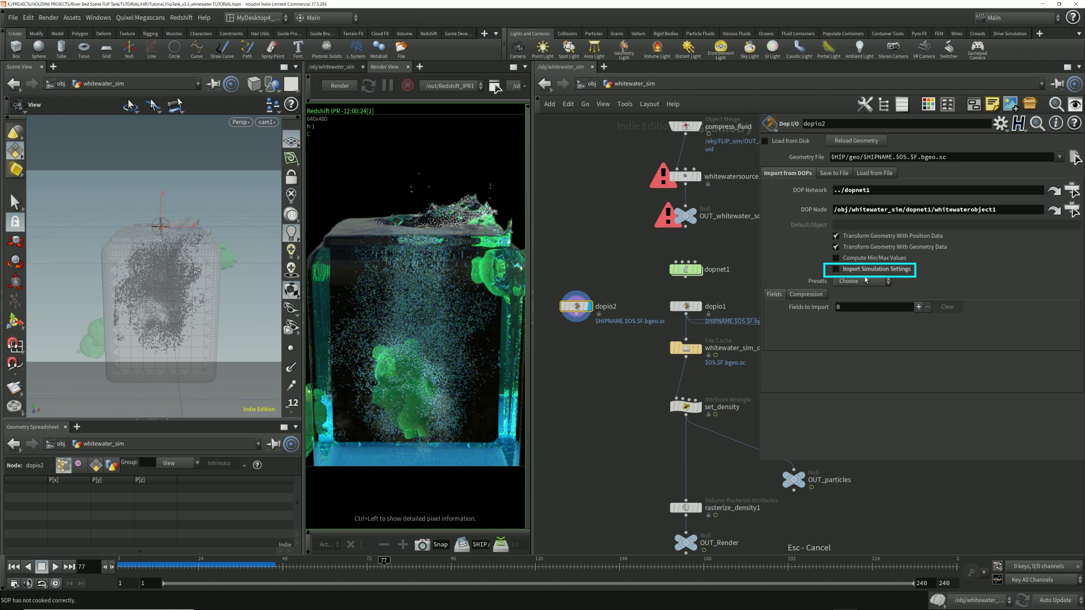
left_click(875, 282)
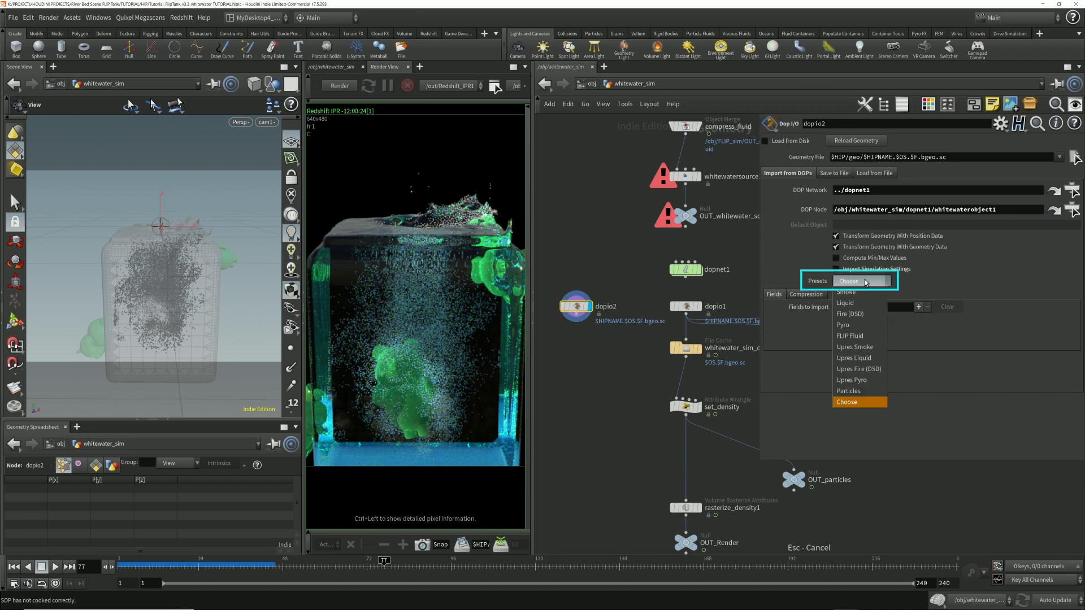
left_click(854, 393)
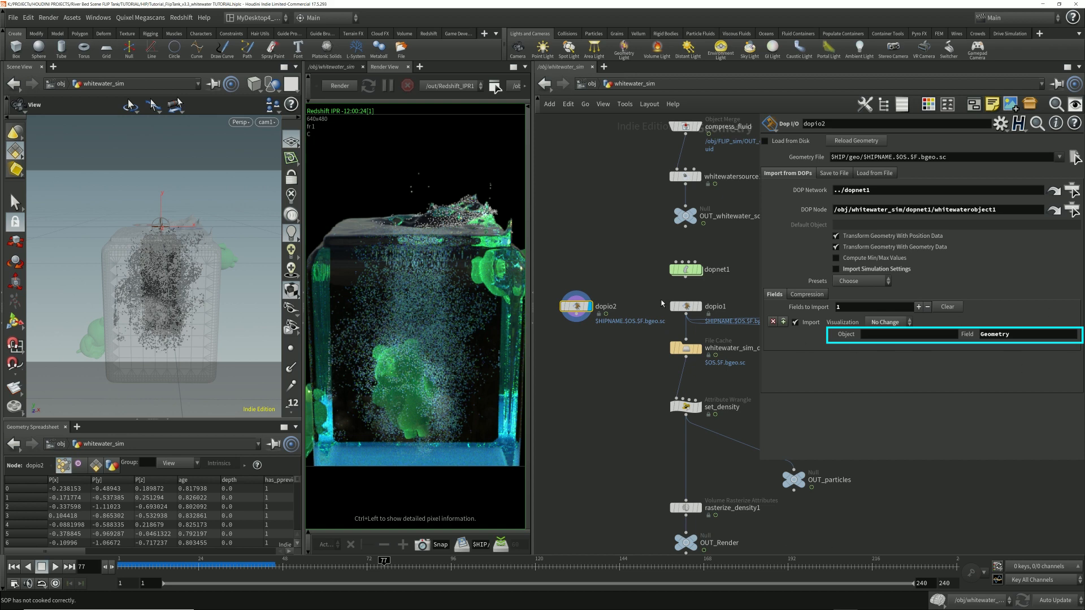
left_click(268, 567)
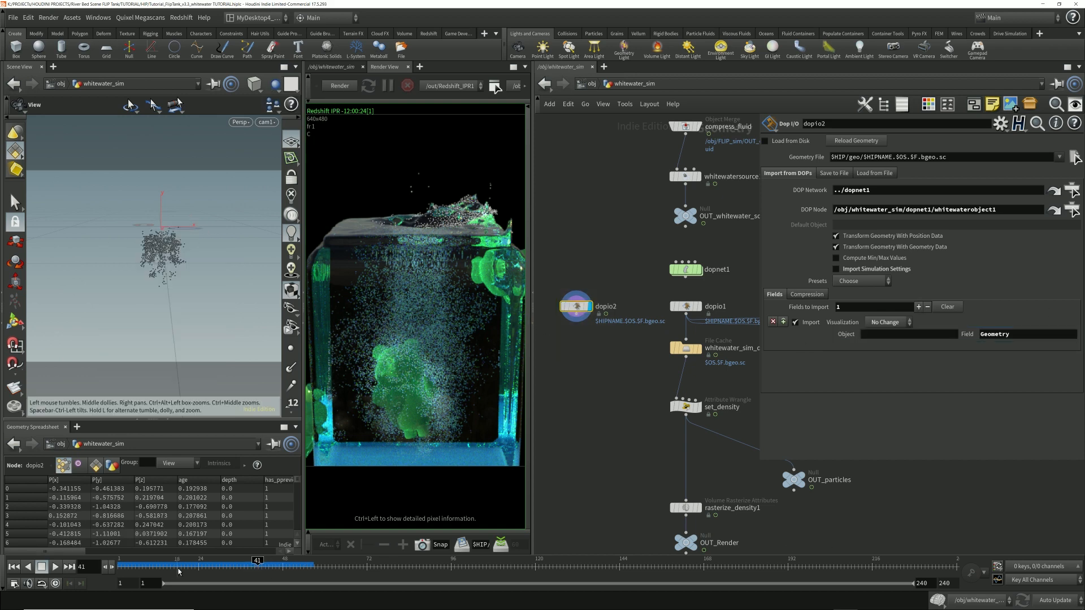
left_click_drag(247, 563, 298, 560)
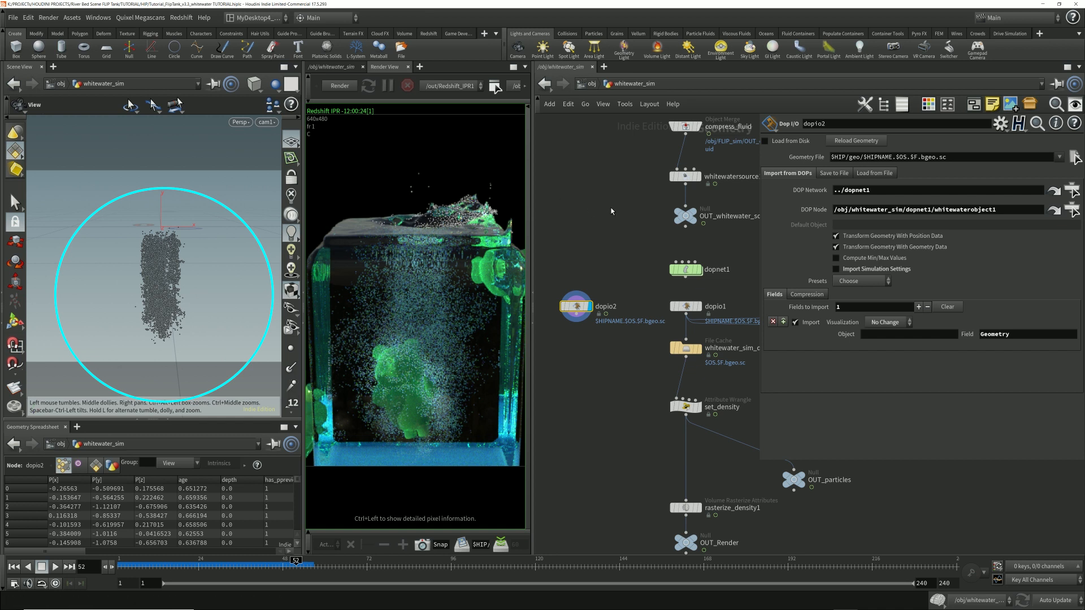
Step: Delete the extra dopio2 node from the whitewater_sim network
mouse_move(692, 275)
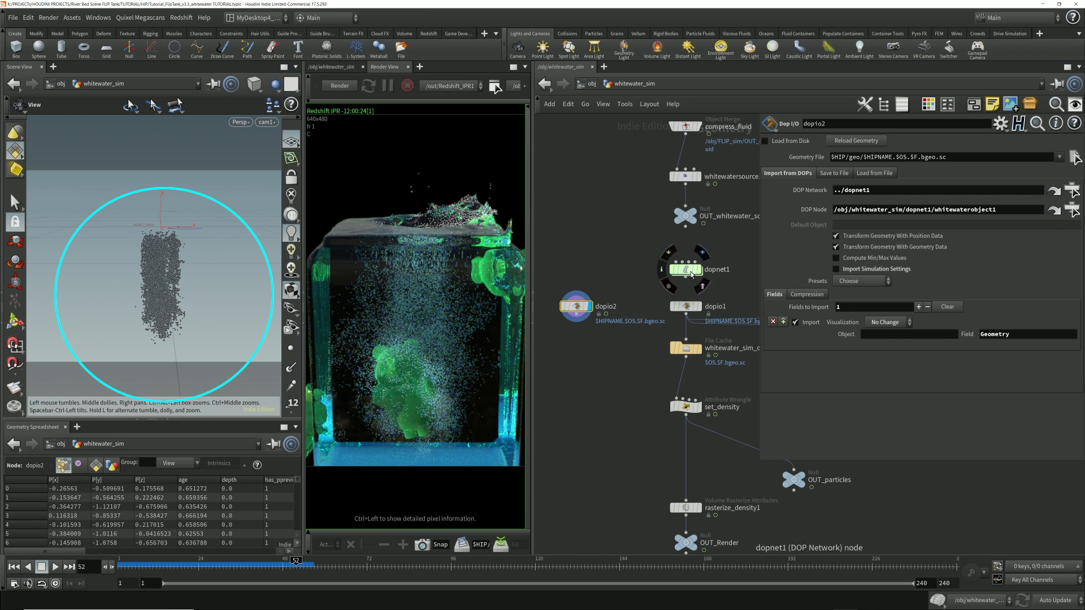
left_click_drag(605, 286, 567, 357)
key("Delete")
Step: Select the whitewater_sim_data file cache and play its cached whitewater from the first frame
middle_click_drag(625, 387, 577, 384)
left_click(651, 347)
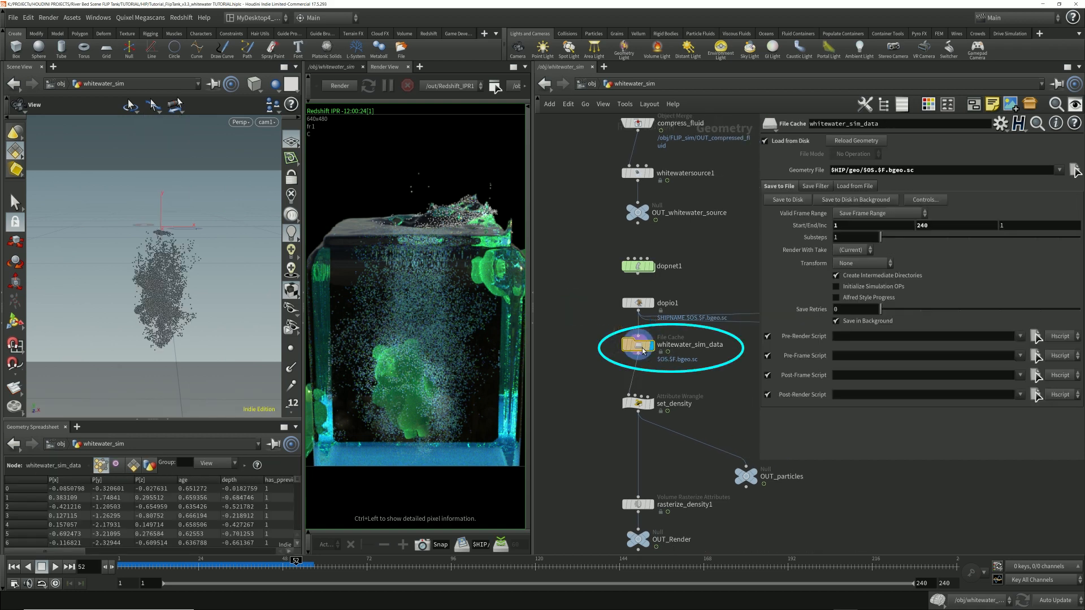
key("ctrl+Up")
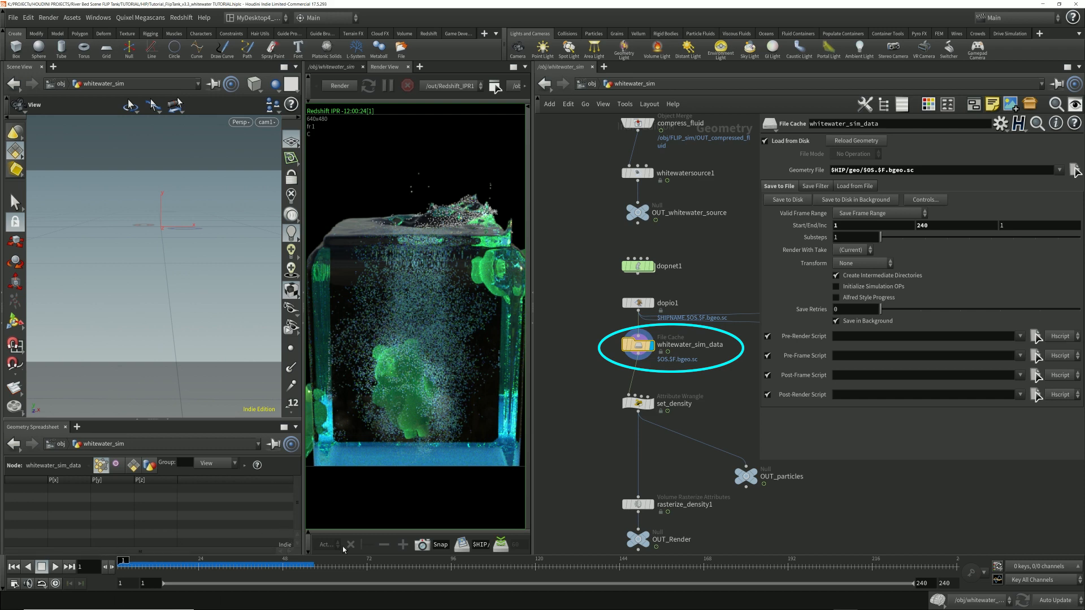
key("Up")
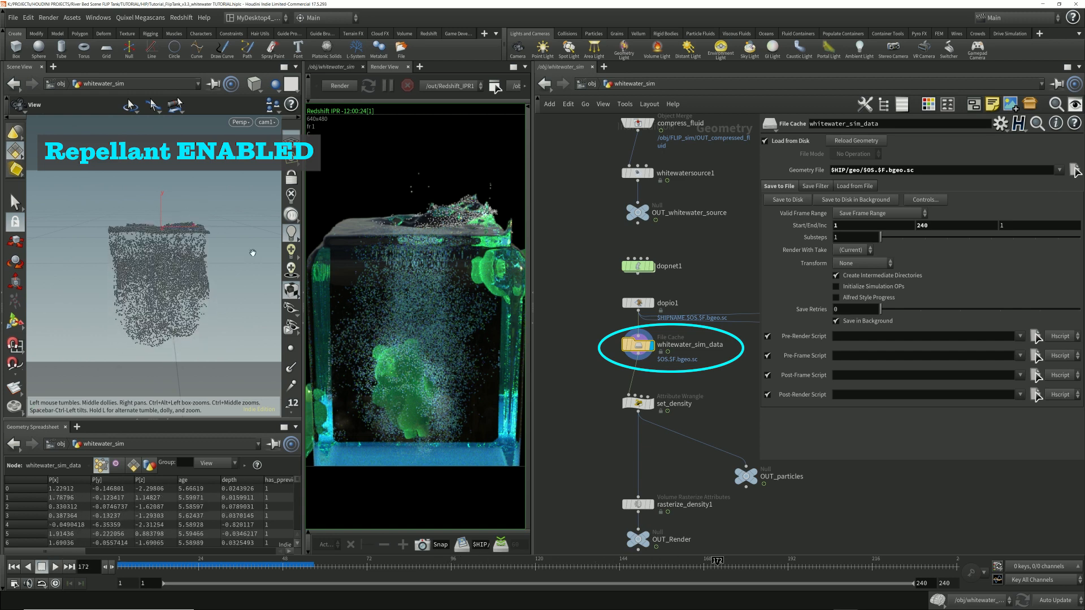
Step: Inspect the Repellants settings in whitewatersolver1's Foam parameters inside dopnet1 and return to whitewater_sim
left_click(640, 268)
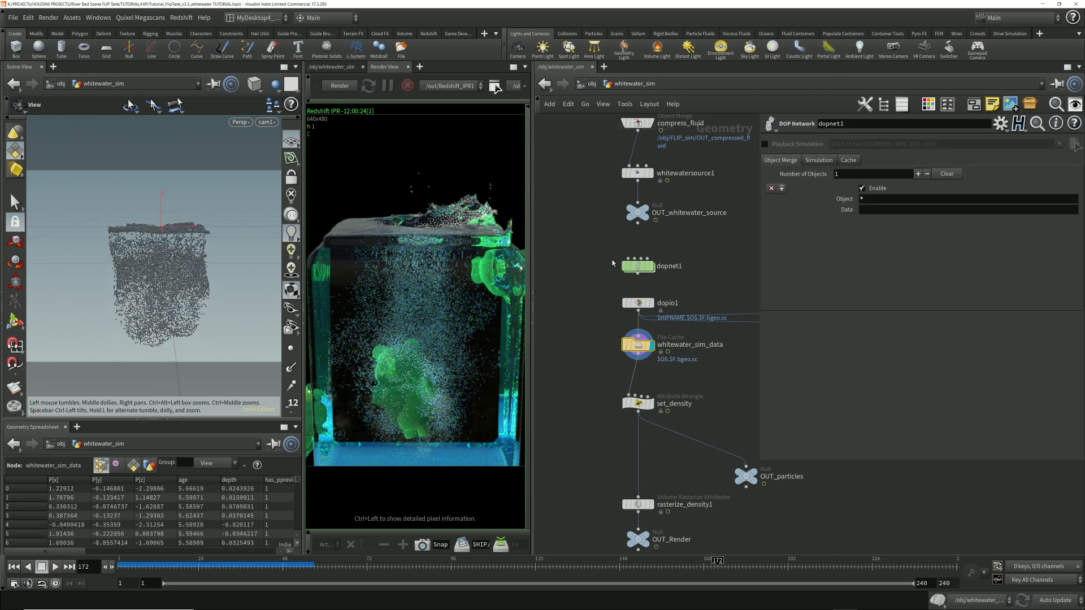
key("Escape")
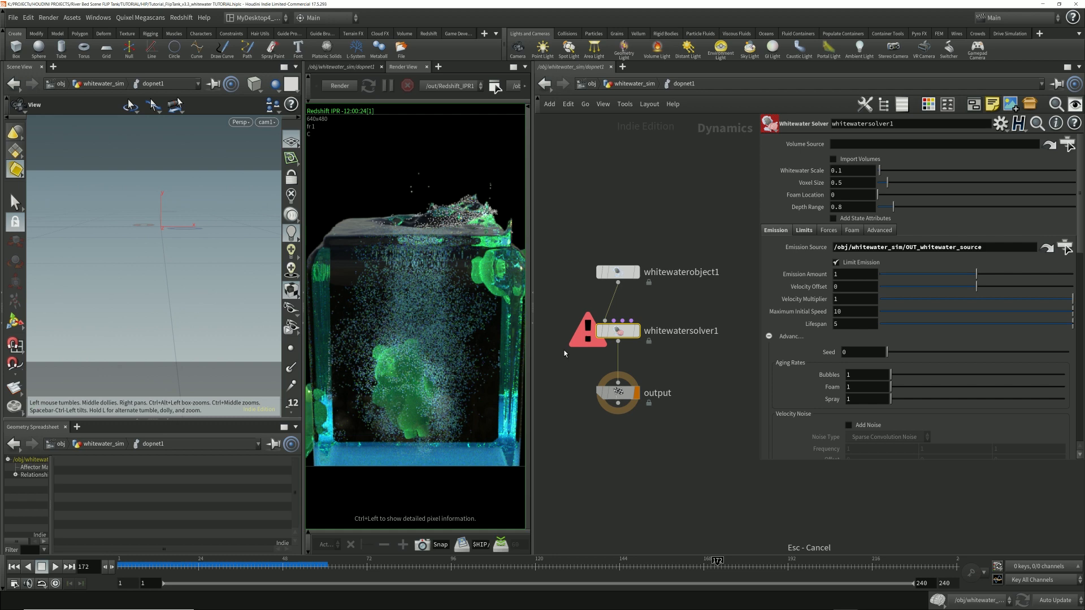
left_click(852, 230)
scroll(849, 382, "down", 3)
scroll(849, 382, "down", 2)
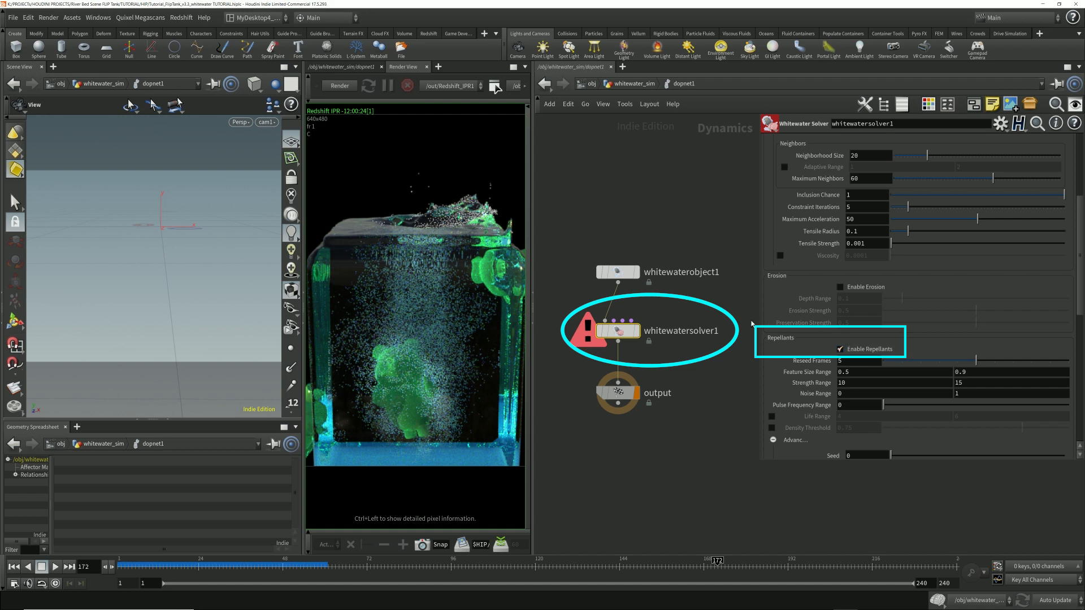
left_click(632, 87)
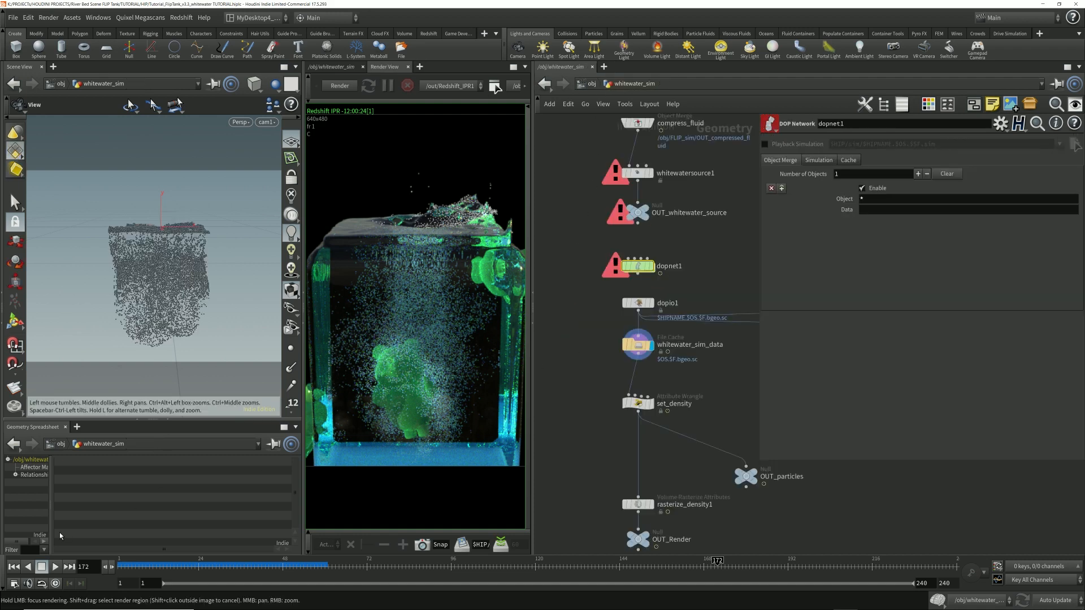
Step: Replay the repellant-enabled whitewater_sim_data cache from the first frame, examine it at several frames and rewind to the start
left_click(13, 566)
left_click(55, 567)
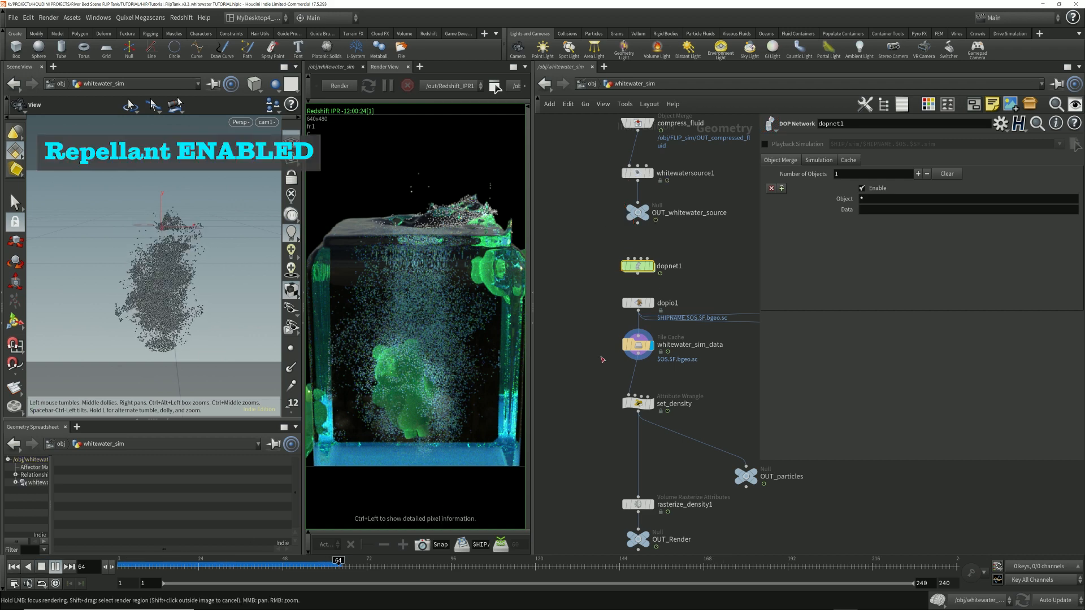
left_click(638, 345)
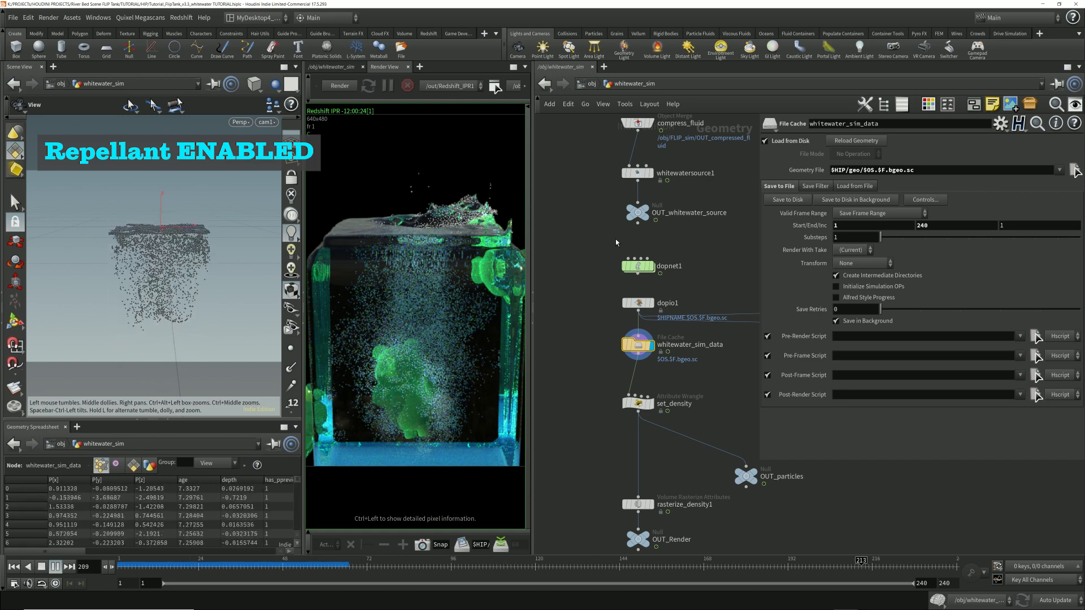
key("Up")
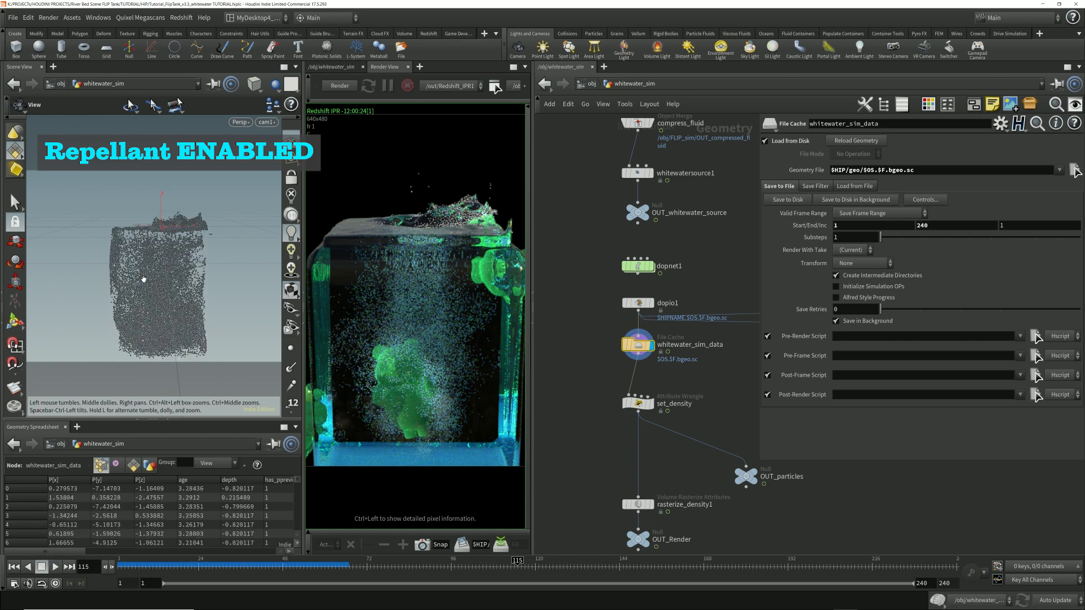
key("Up")
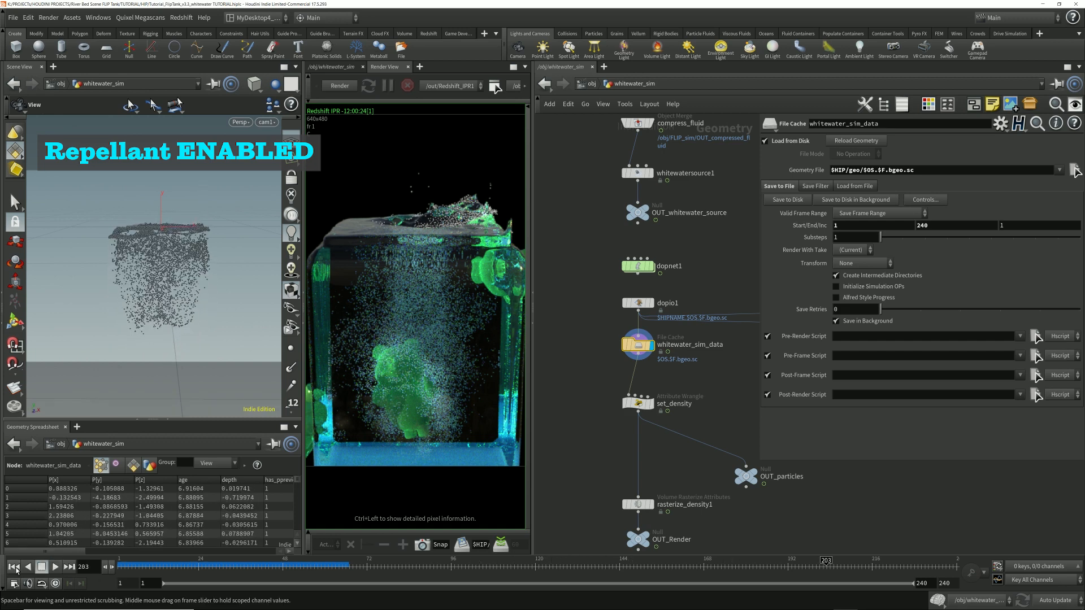
left_click(14, 568)
Step: Hide the network's parameter dialog and display the whitewater_sim_repel_disabled file cache
scroll(726, 395, "down", 5)
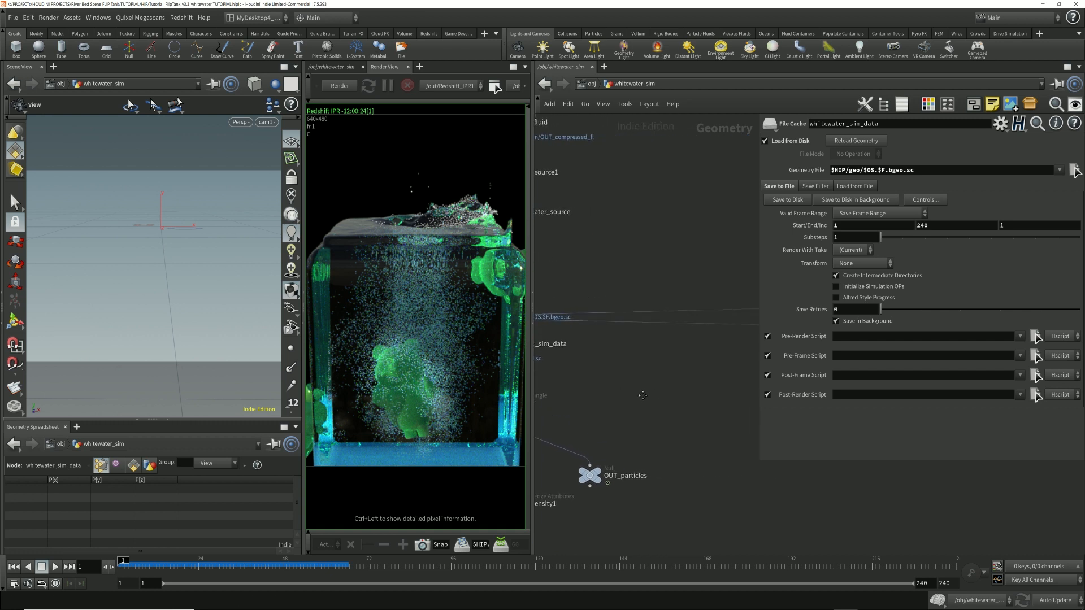
key("p")
middle_click_drag(694, 387, 537, 373)
left_click_drag(994, 349, 565, 368)
middle_click_drag(565, 368, 969, 387)
scroll(970, 387, "up", 5)
left_click_drag(969, 387, 797, 351)
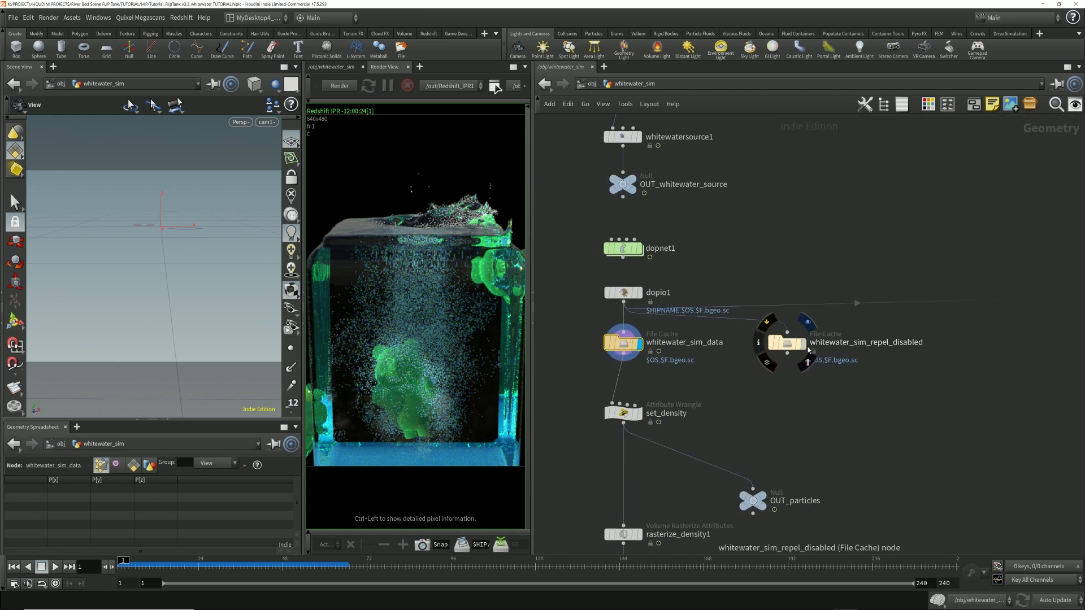
left_click(801, 349)
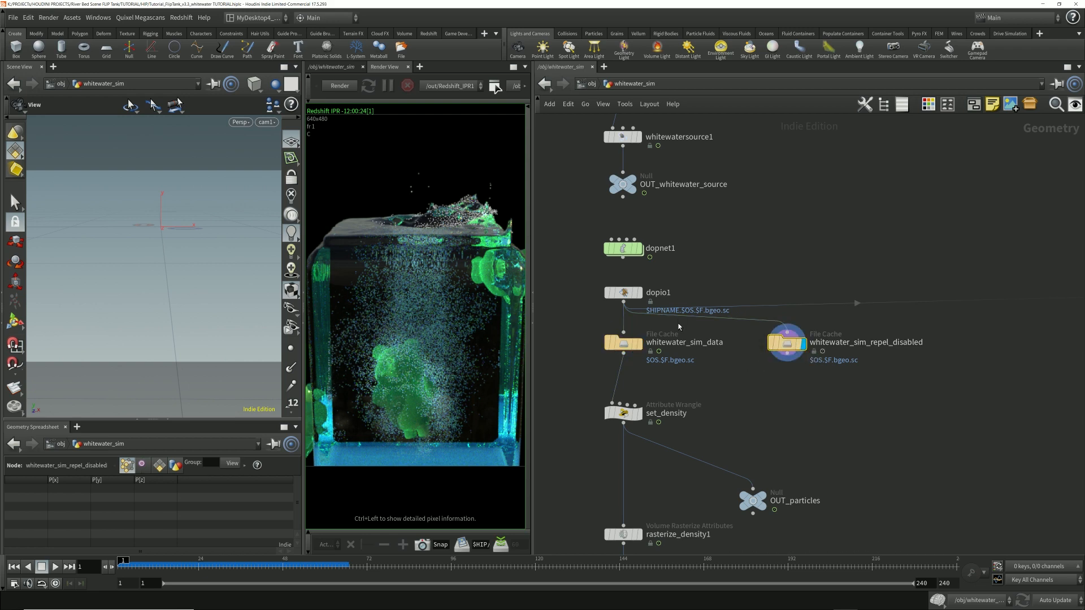
key("p")
key("p")
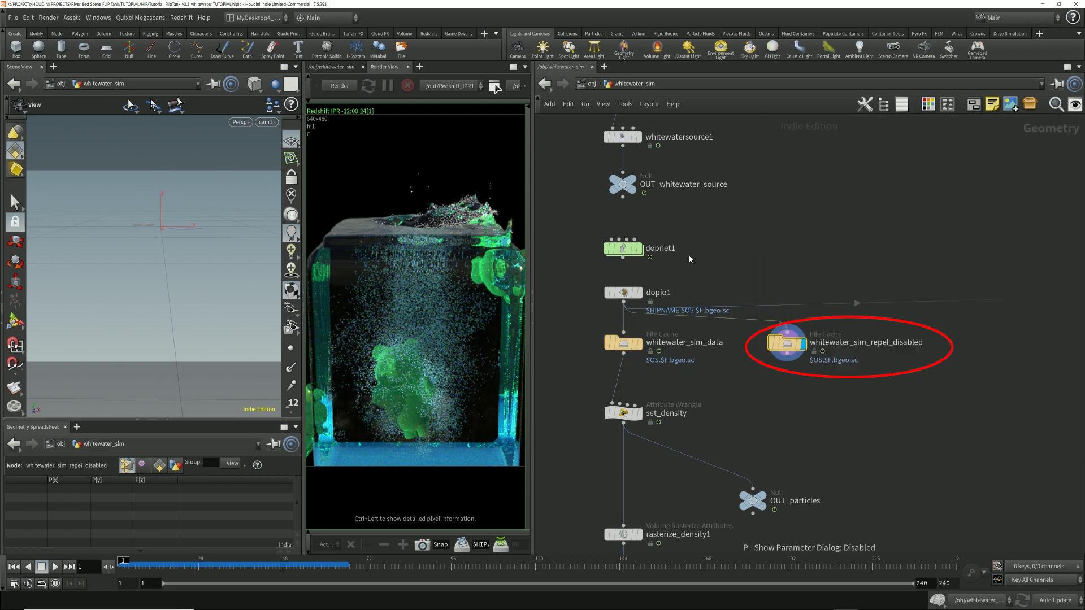
Step: Play the whitewater_sim_repel_disabled cache from the start of the timeline to examine the particle motion without repellants, and stop playback
left_click_drag(213, 572, 121, 570)
key("Up")
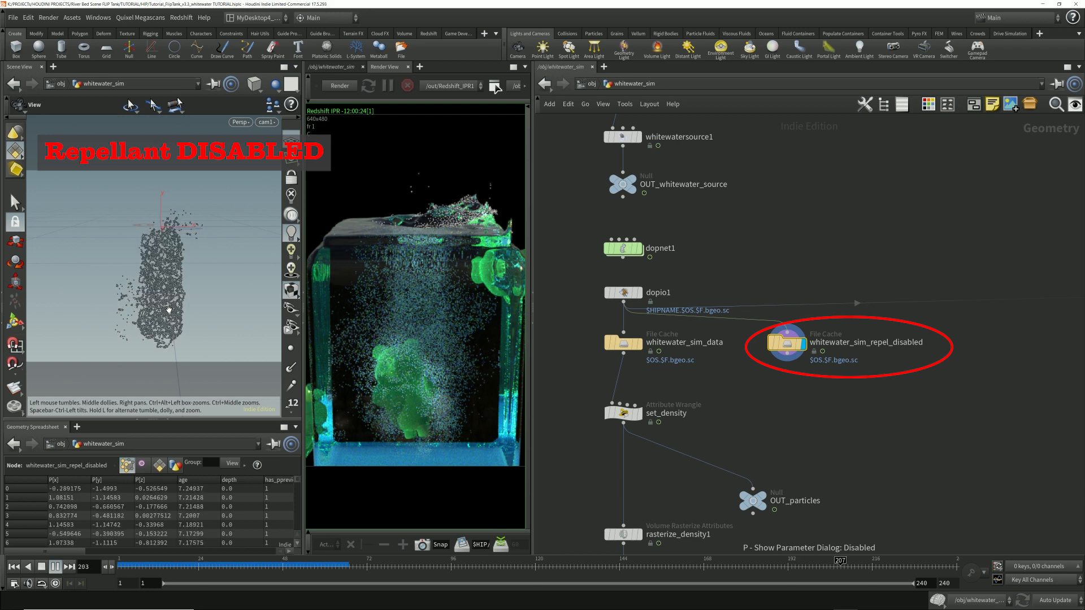
key("Up")
Step: Compare the two whitewater caches by displaying and playing whitewater_sim_data, and switch the display back to whitewater_sim_repel_disabled
left_click(640, 342)
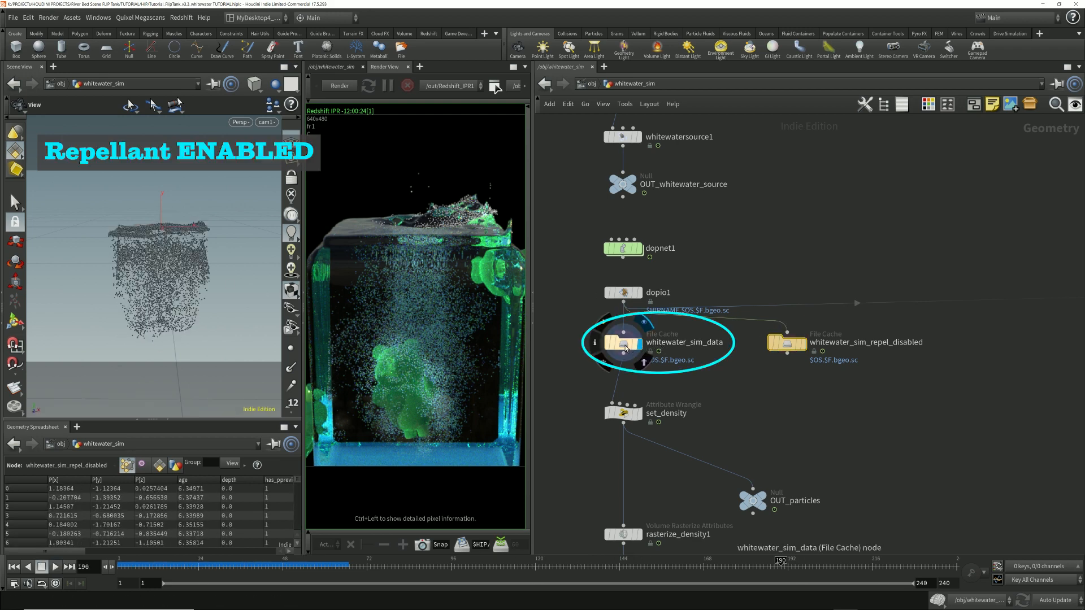
left_click(627, 349)
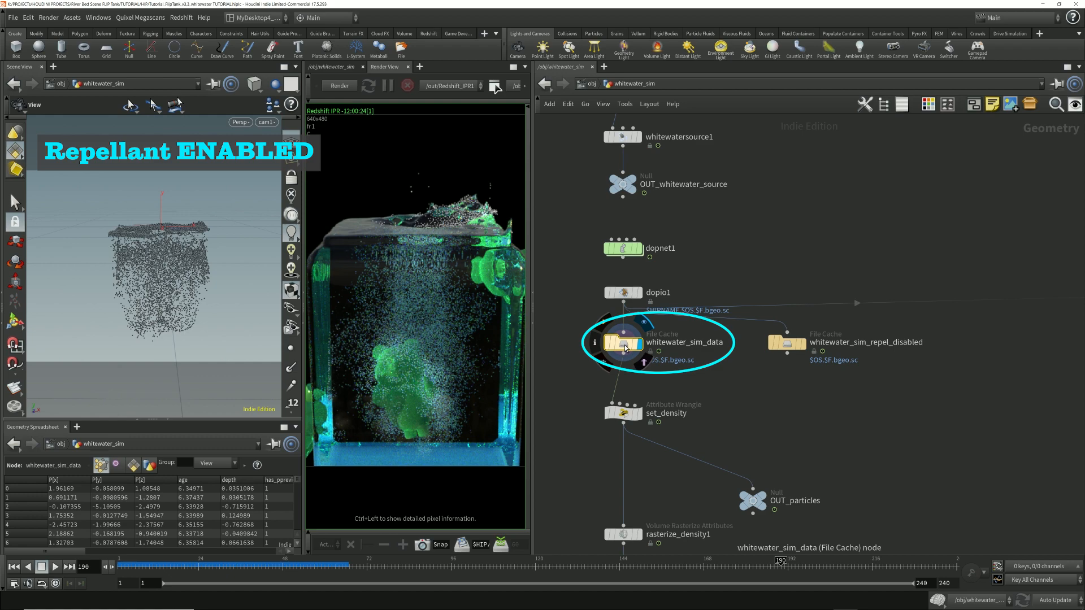
key("Up")
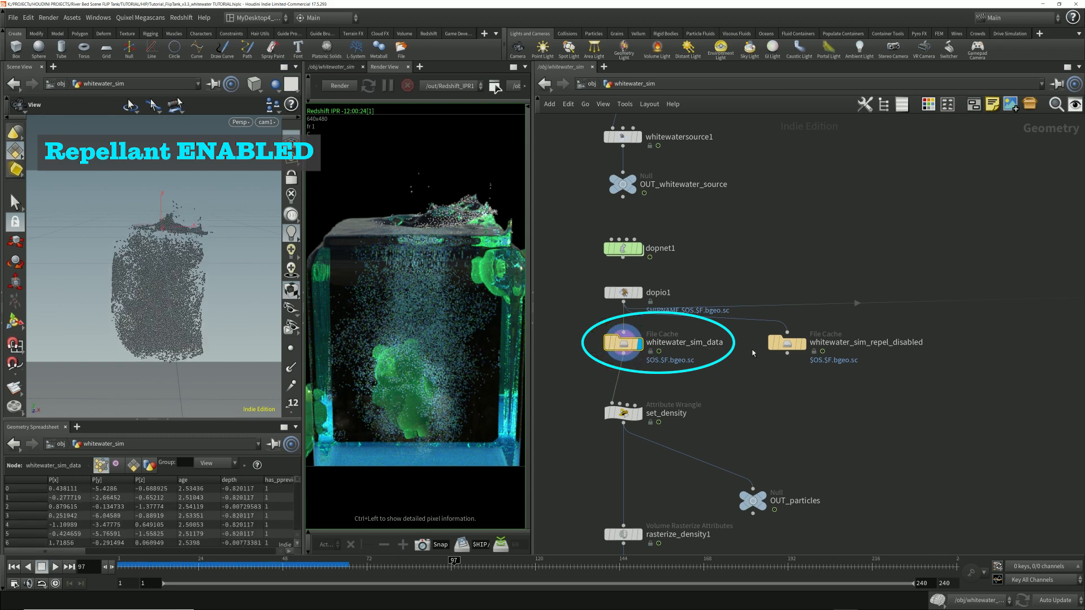
left_click(803, 343)
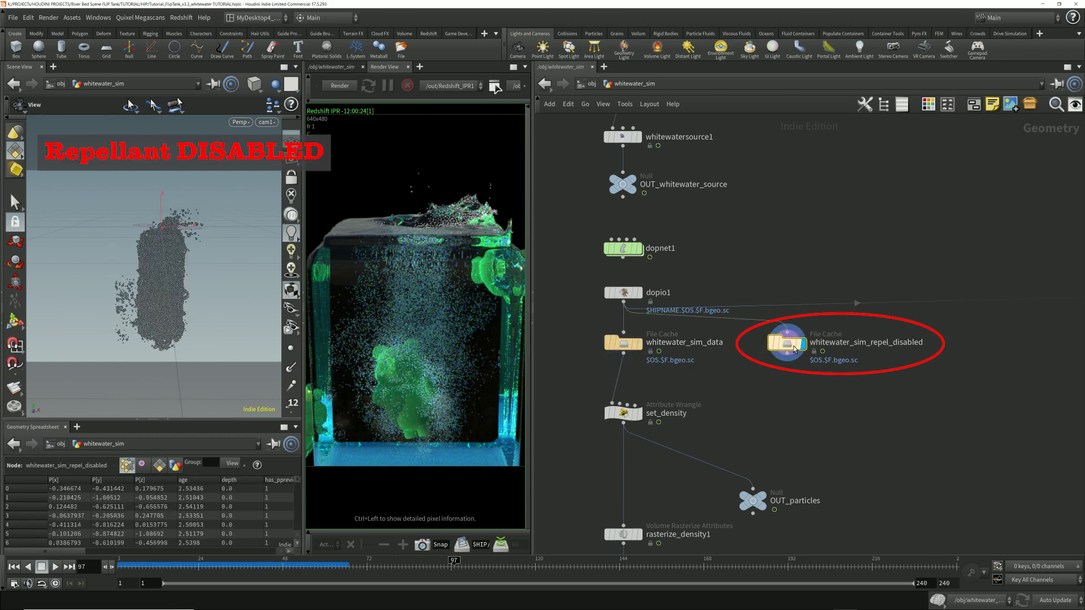
Step: Play the whitewater_sim_repel_disabled cache onward from frame 97, stop playback, and select the whitewater_sim_data file cache
key("Up")
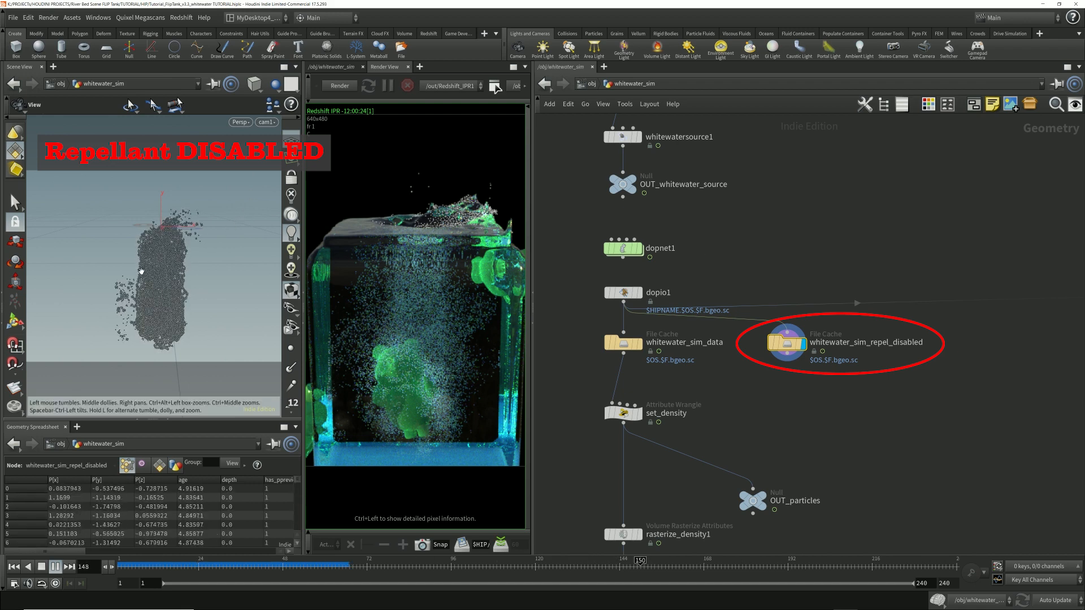
key("Up")
left_click(625, 343)
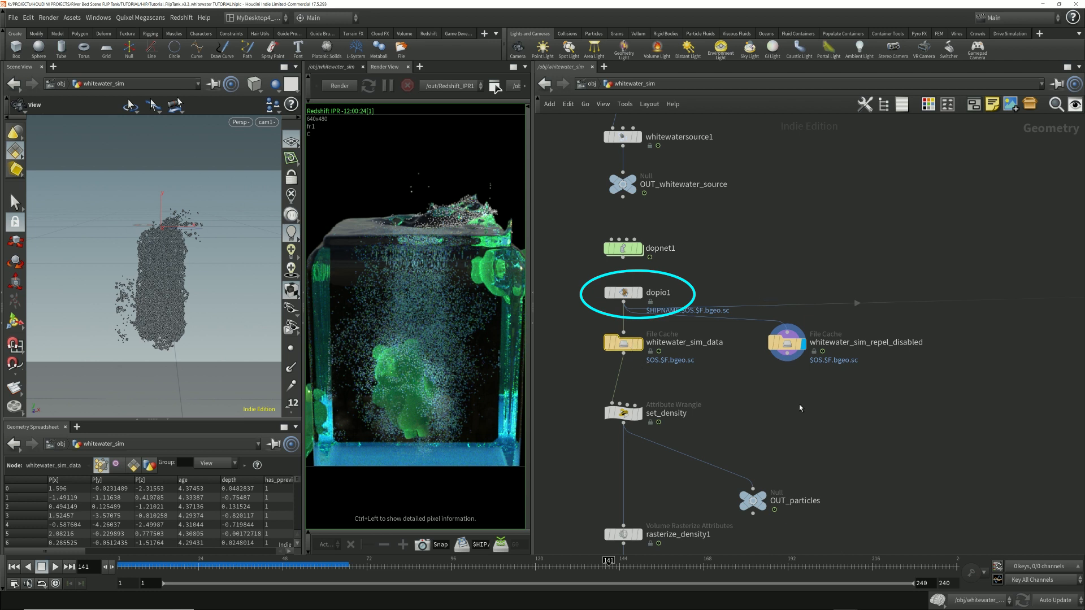
Step: Display the whitewater_sim_data file cache at frame 105 and check its point count in the node info
left_click_drag(582, 275, 690, 312)
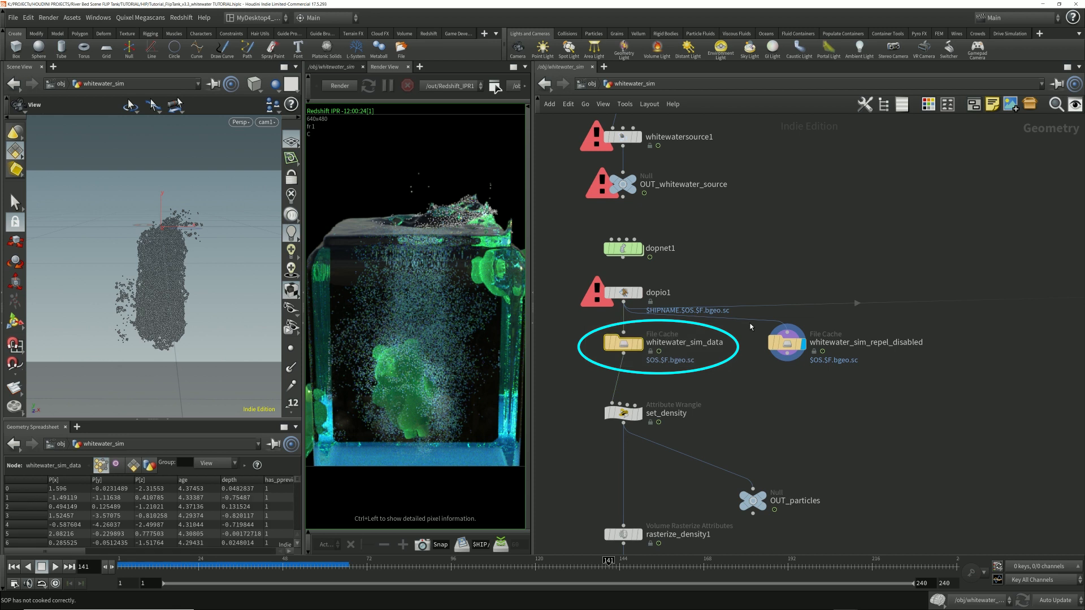
left_click_drag(591, 327, 593, 329)
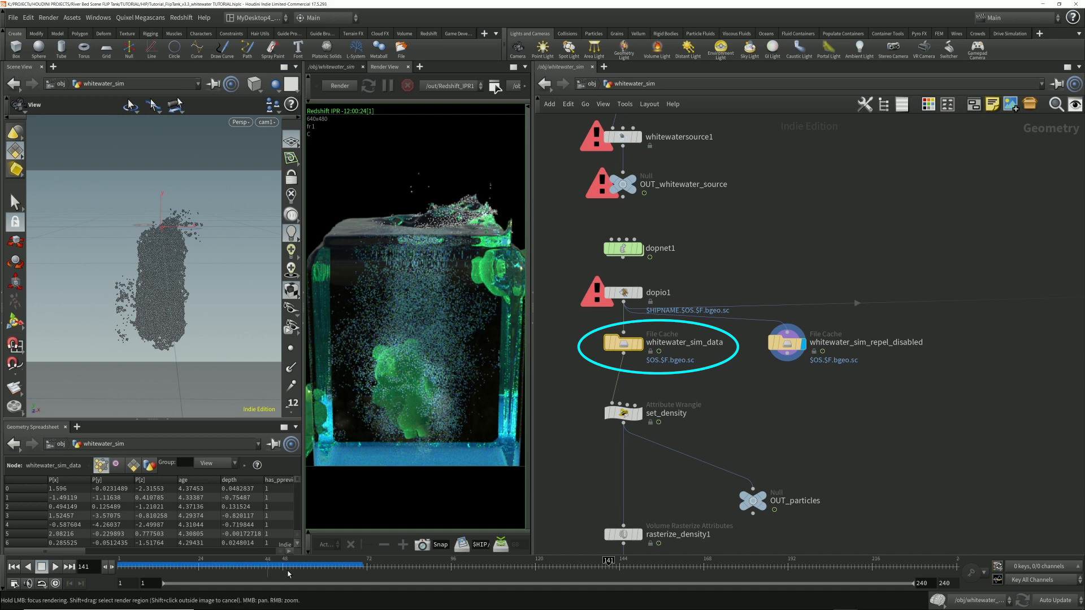
left_click(640, 343)
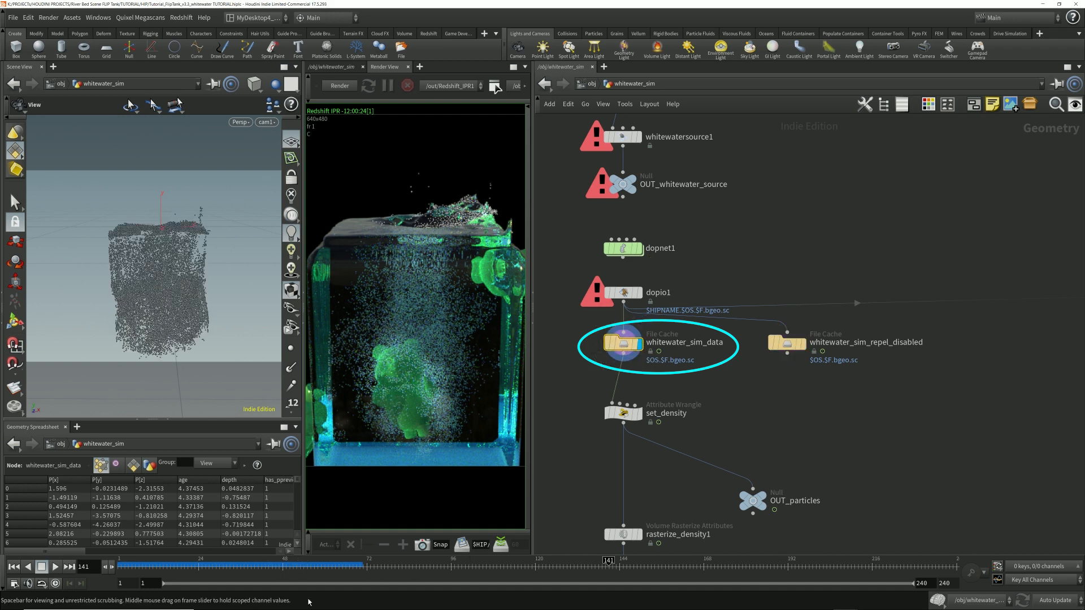
left_click_drag(259, 563, 483, 560)
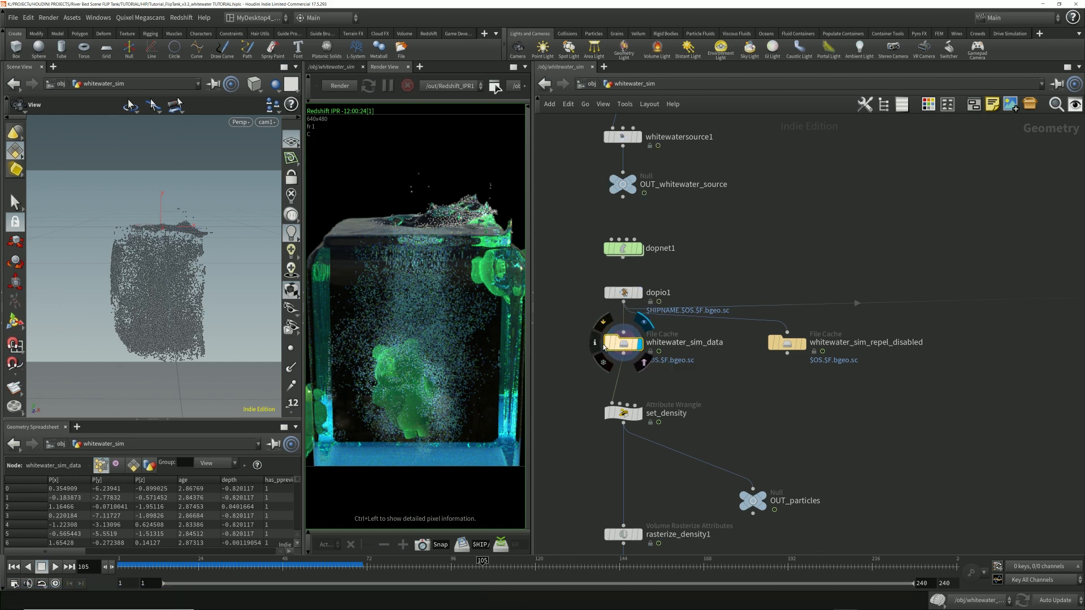
left_click(600, 343)
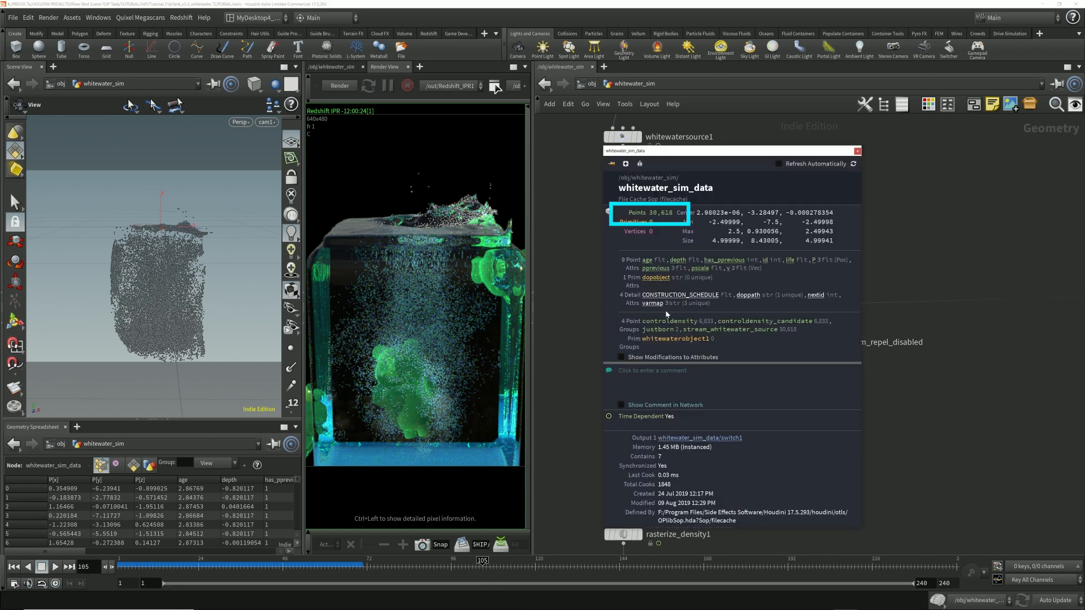
left_click(857, 151)
Step: Connect the OUT_particles null directly to whitewater_sim_data beside set_density and make it the displayed node
left_click_drag(626, 357, 741, 423)
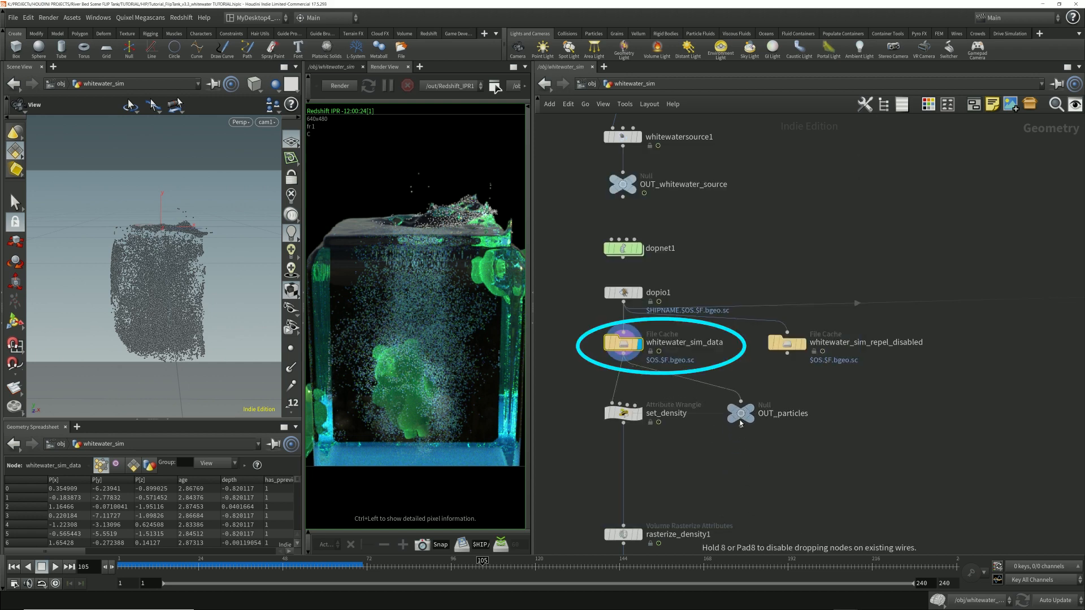
mouse_move(751, 413)
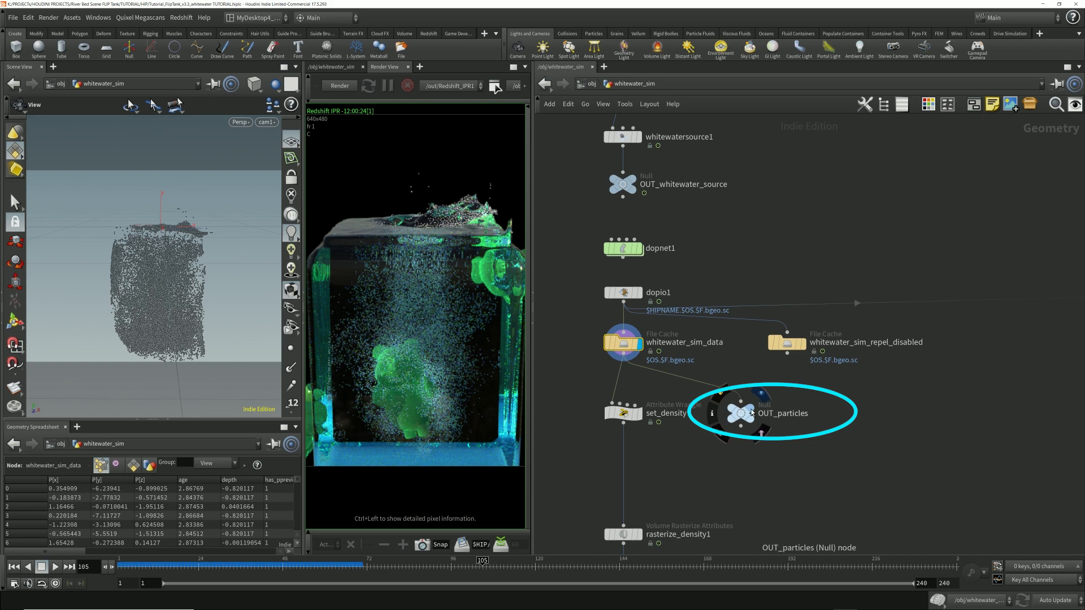
Step: Open the whitewater_particles object with its parameters shown and inspect the object path referenced by its Object Merge node
key("u")
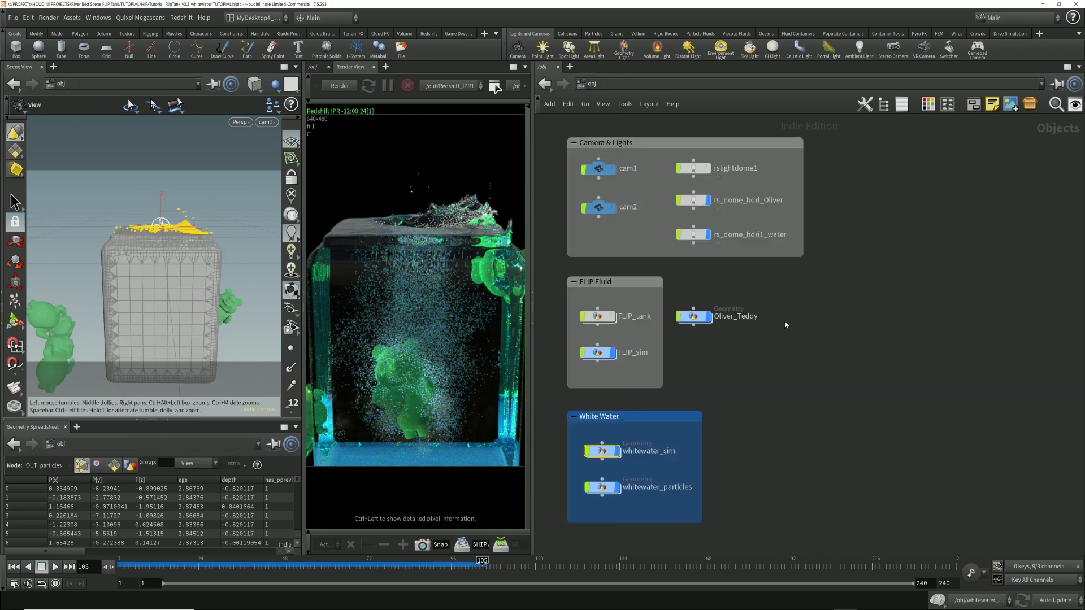
left_click(603, 488)
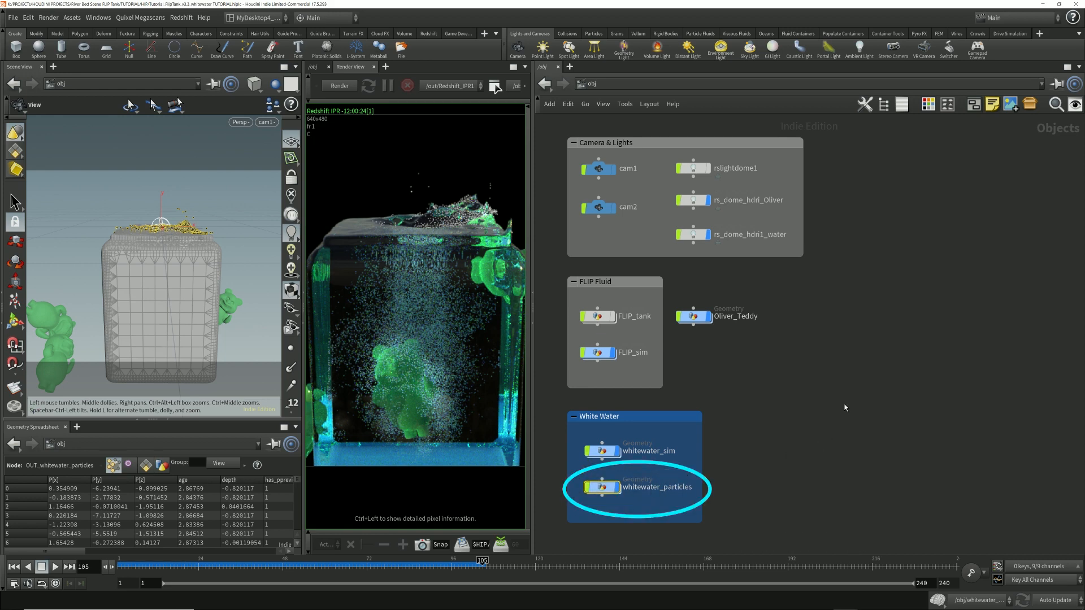
key("p")
double_click(601, 486)
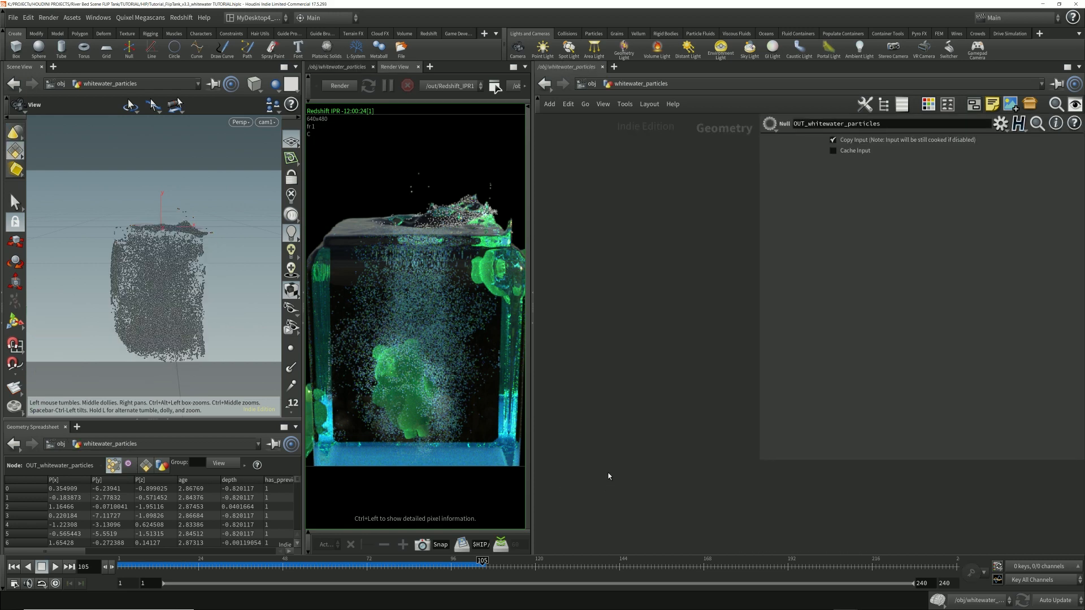
left_click_drag(569, 230, 715, 310)
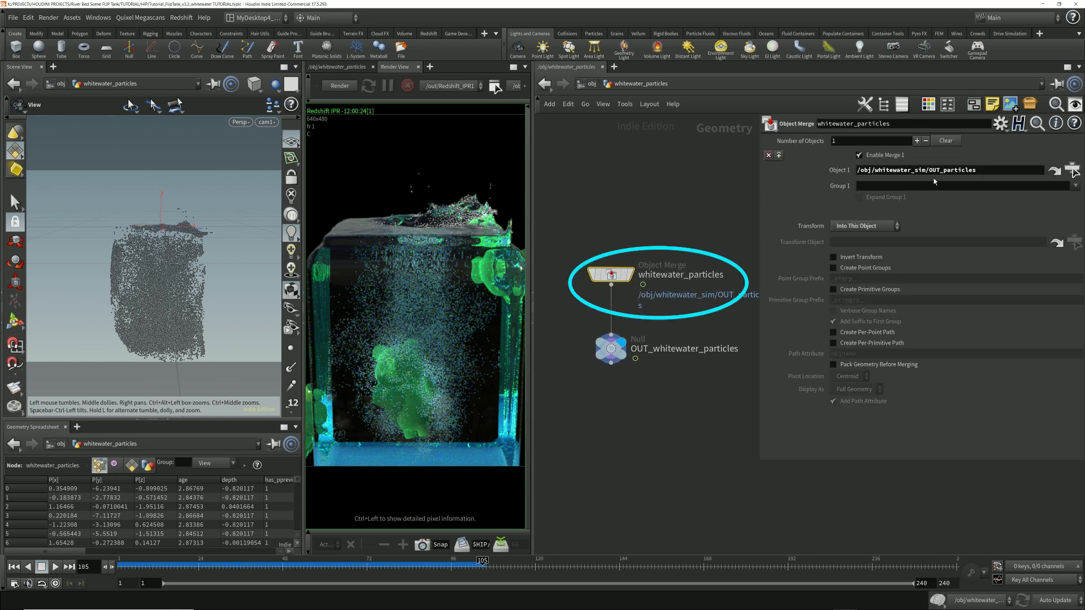
left_click_drag(977, 170, 926, 170)
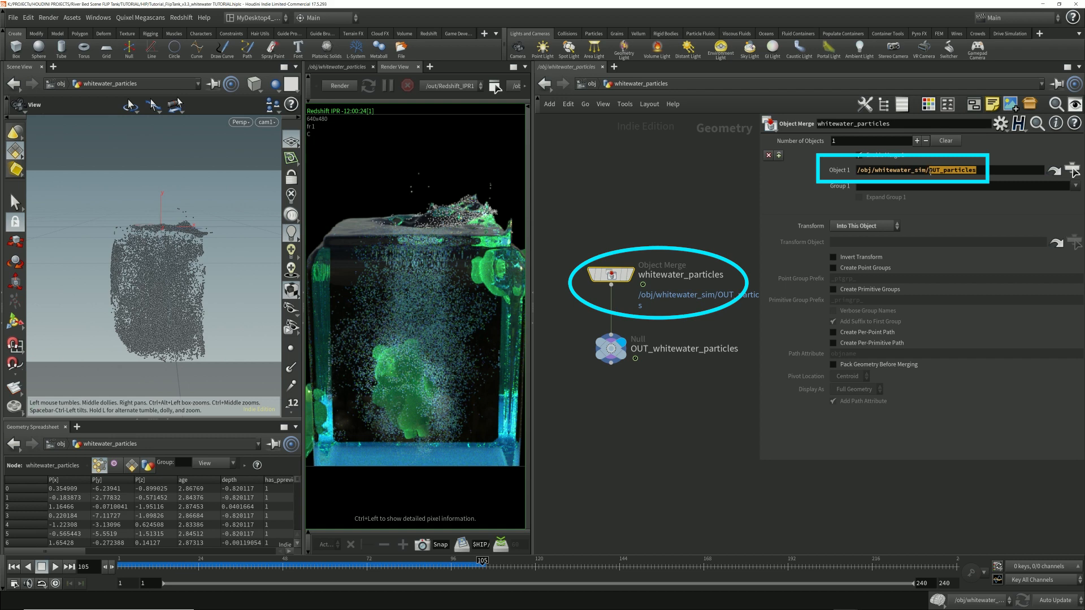
Step: Follow the Object Merge reference to the OUT_particles null, widen the network view, and return to the nodes inside whitewater_particles
left_click(1072, 169)
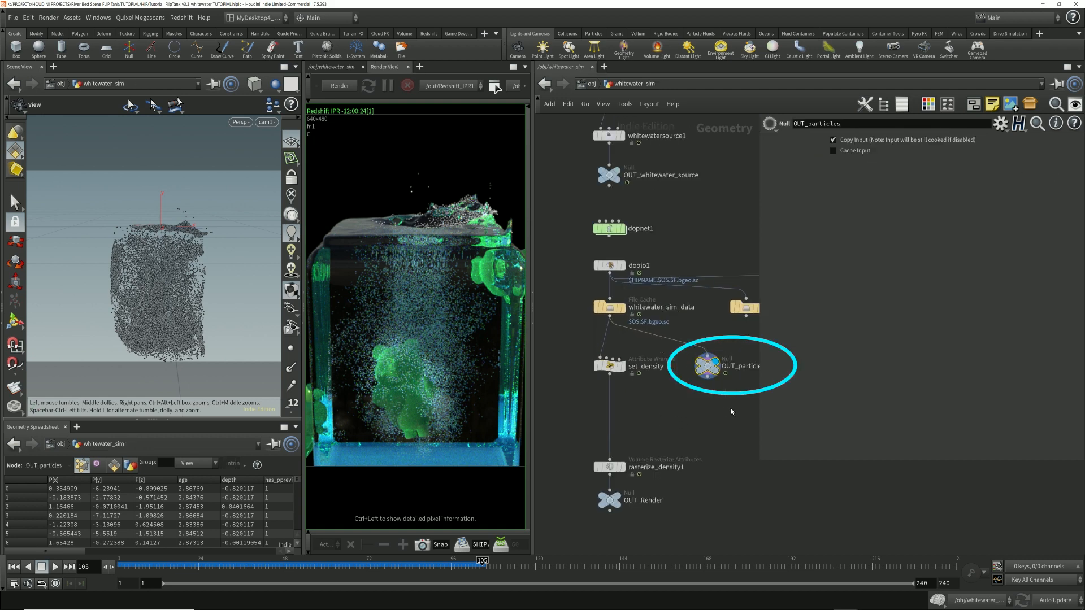
left_click_drag(757, 462, 792, 395)
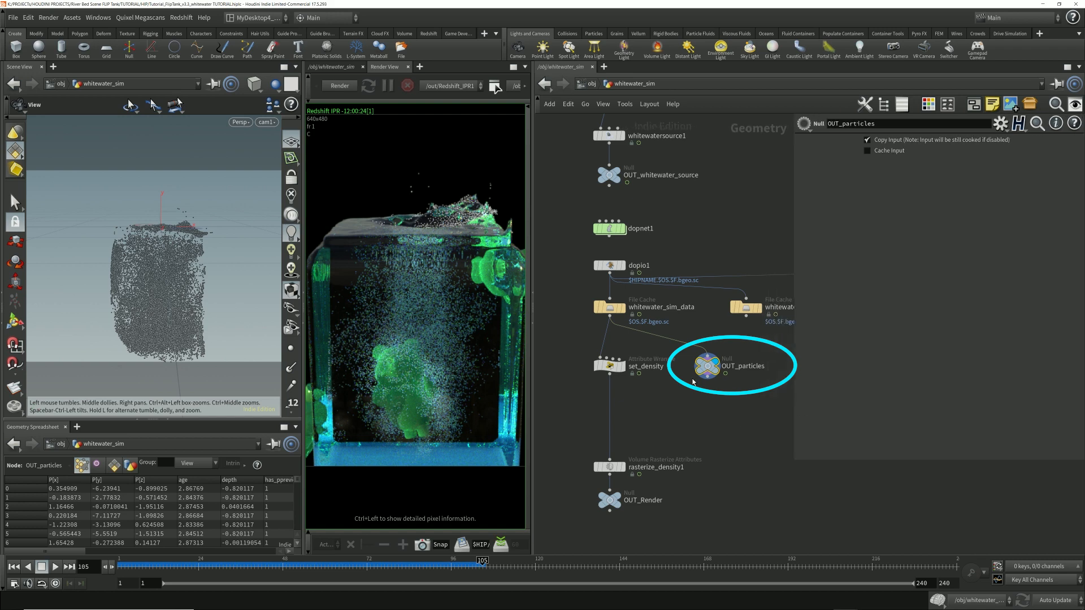
left_click(588, 83)
double_click(600, 493)
left_click_drag(635, 202, 570, 396)
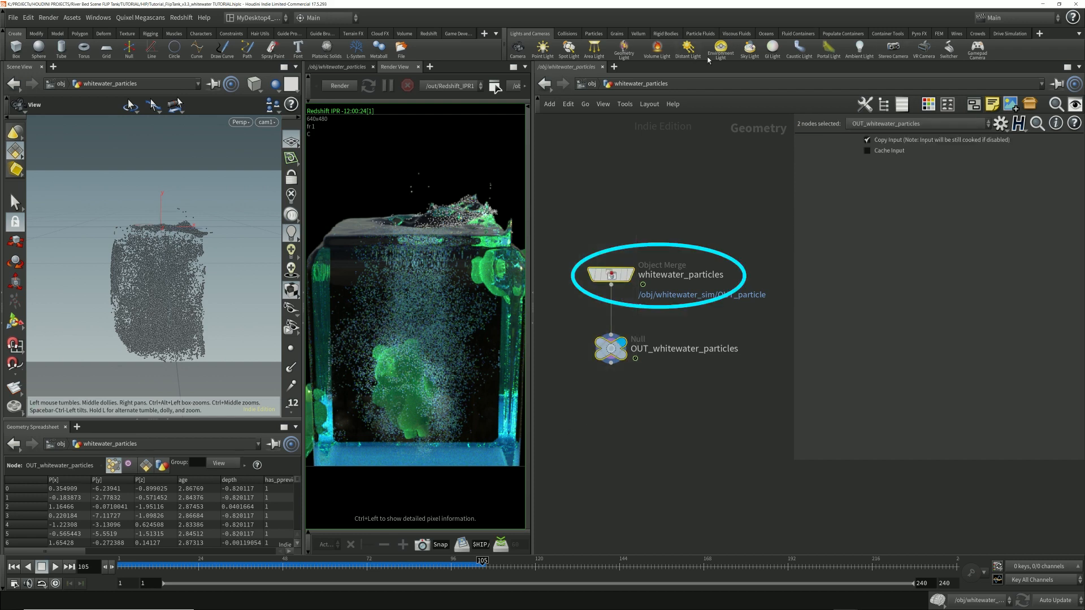
Step: Examine the Redshift particle rendering and Global Scale Multiplier settings of the whitewater_particles object, and start a Redshift IPR render
left_click(591, 84)
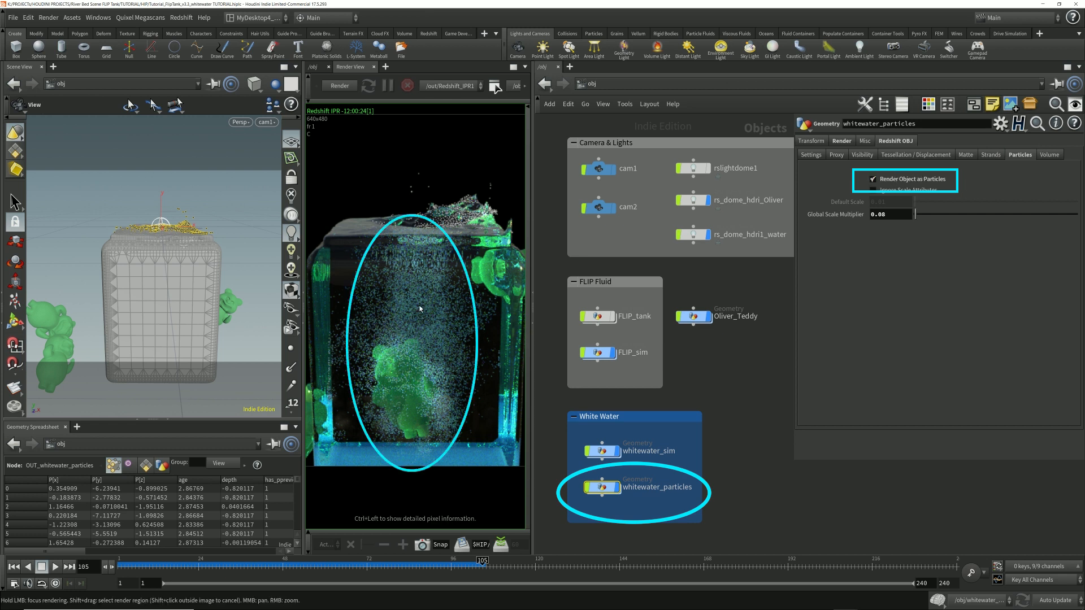
double_click(900, 216)
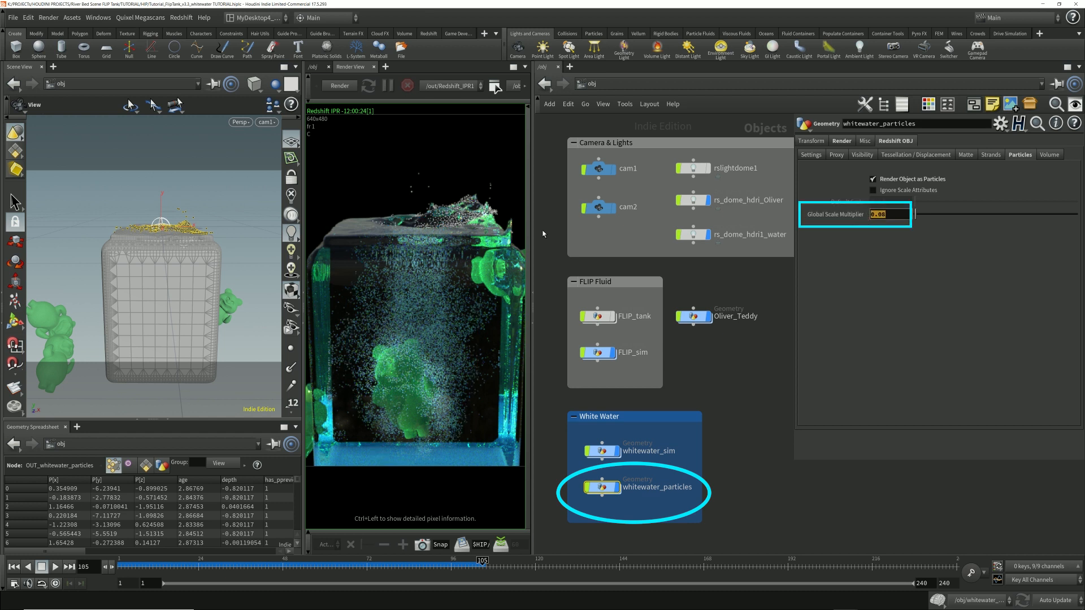
left_click(619, 453)
left_click(340, 86)
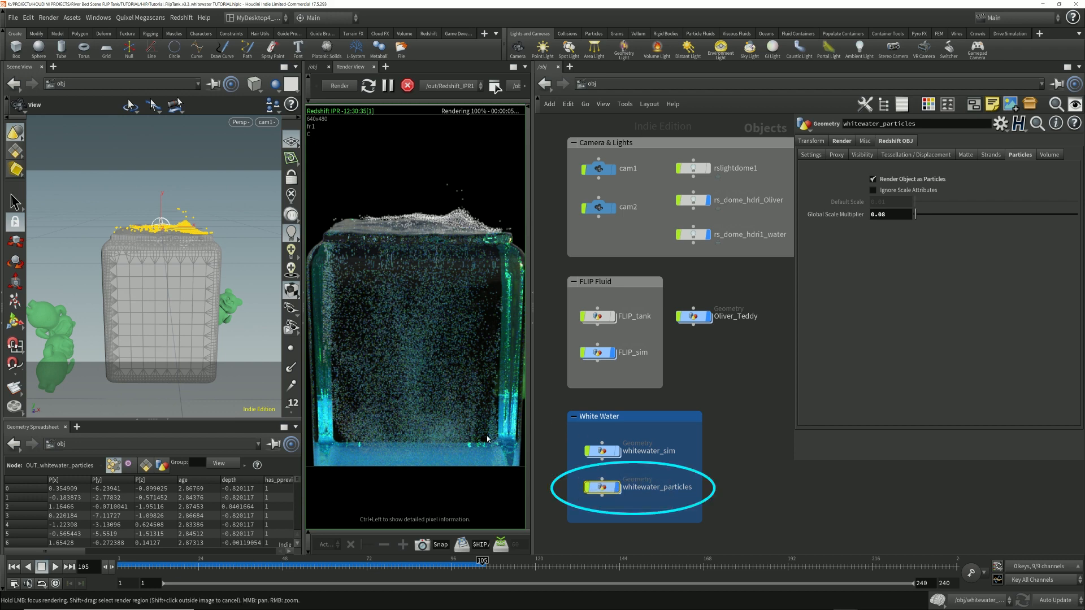
Step: Inspect the whitewater_sim_data cache settings inside whitewater_sim and return to the object level
double_click(603, 450)
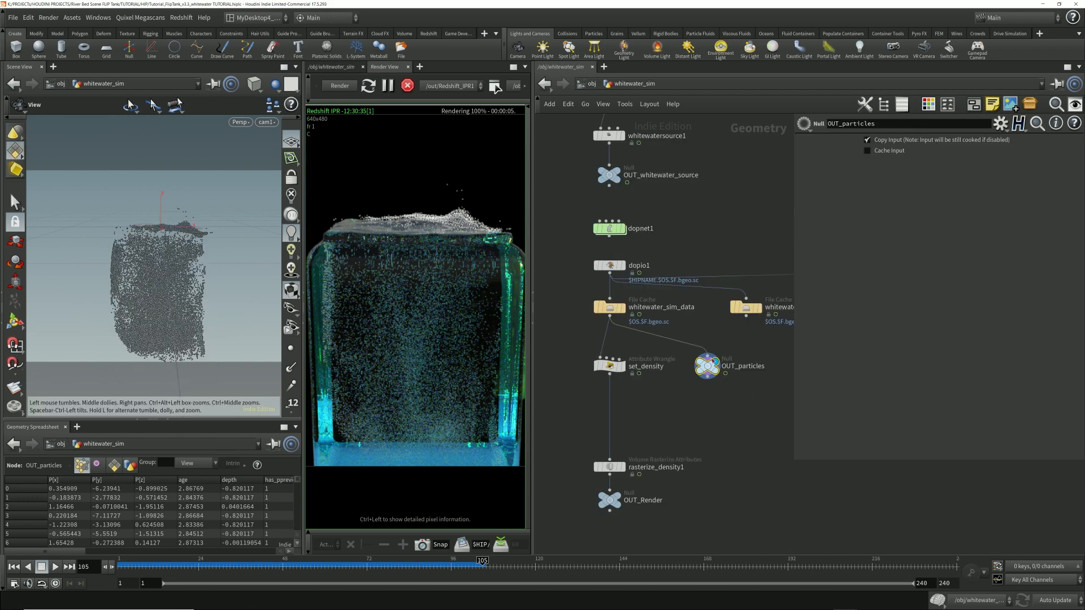
left_click(613, 310)
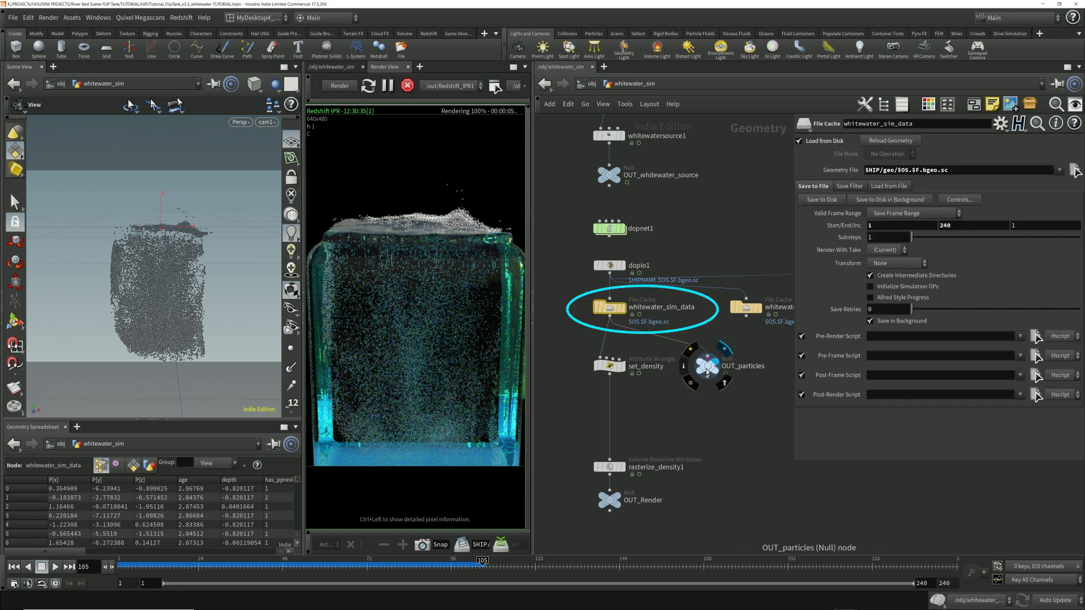
left_click(592, 84)
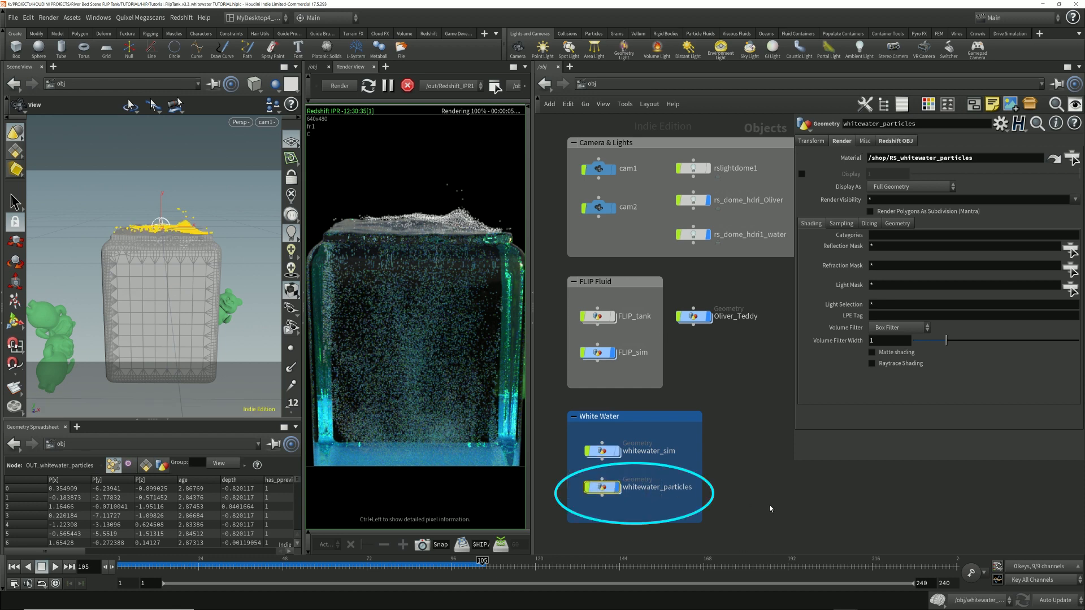
Step: Assign the RS_whitewater_WHITE_particles material to the whitewater_particles object
left_click(1071, 159)
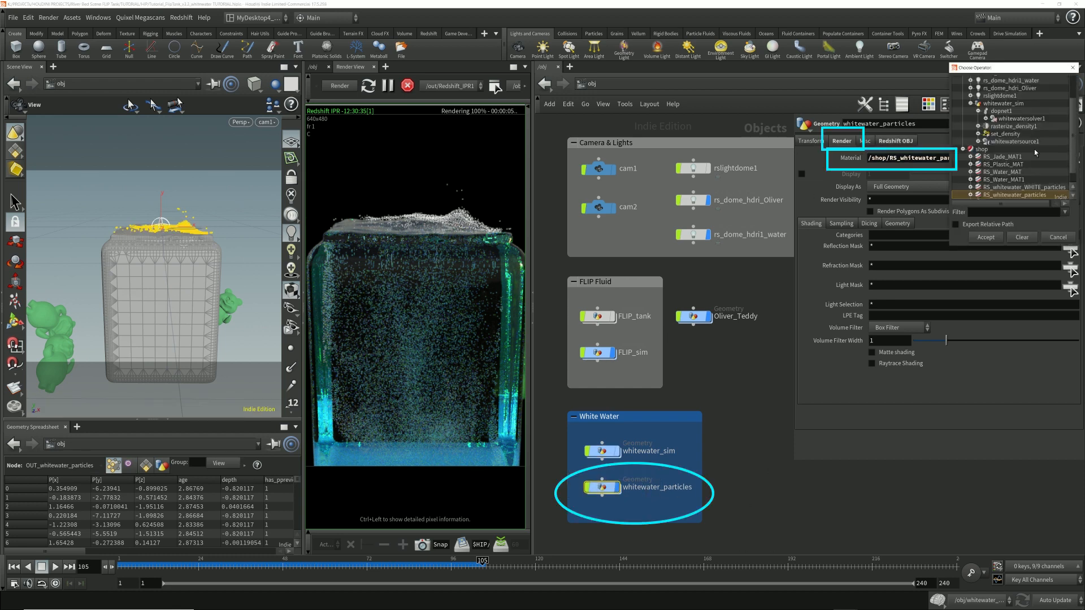
scroll(1010, 157, "down", 1)
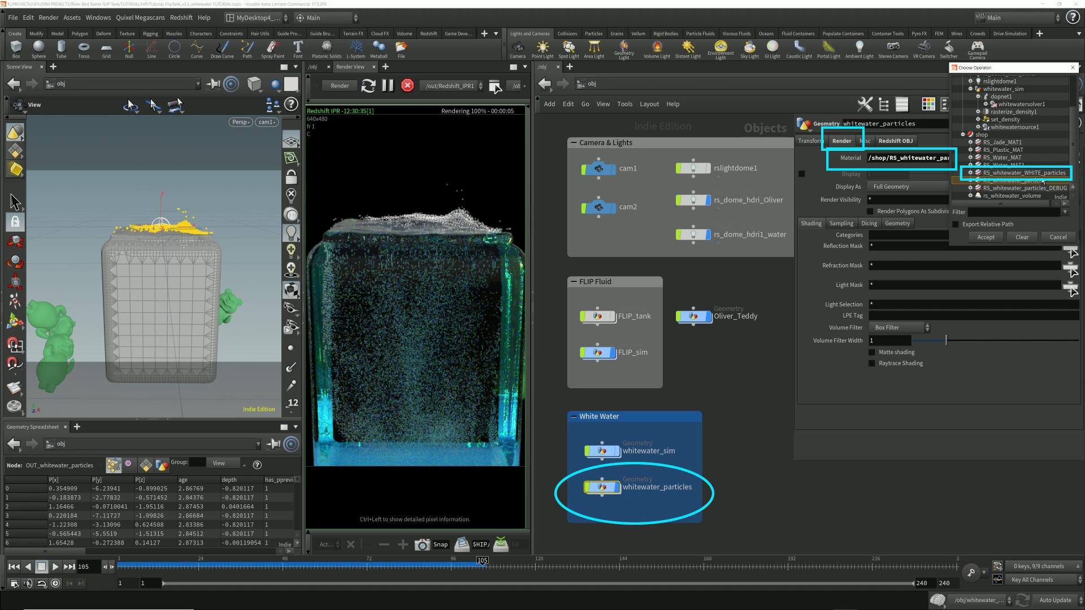
left_click(1038, 175)
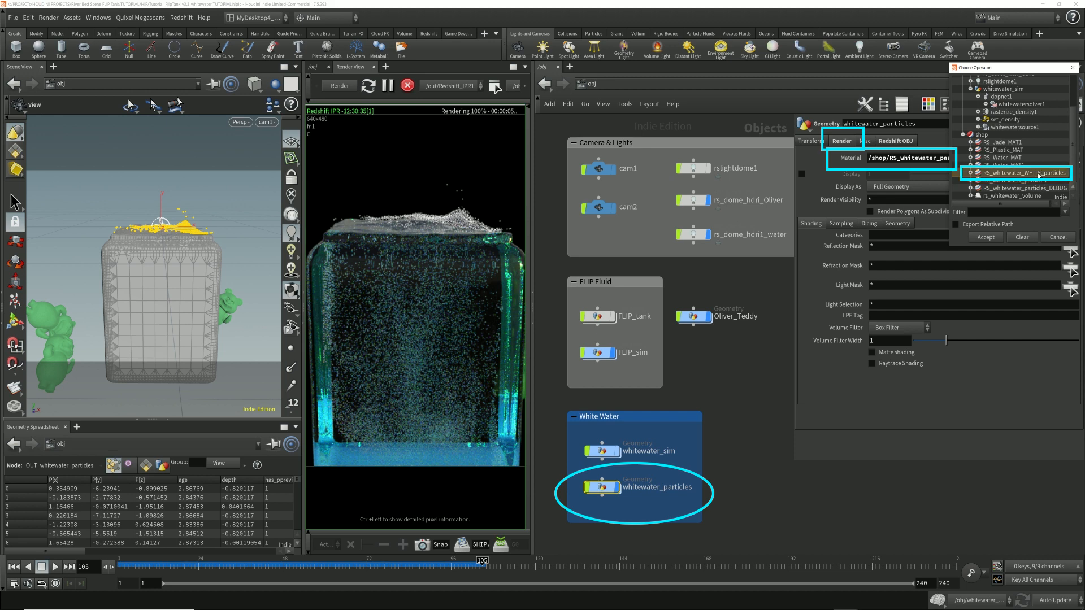
left_click(982, 239)
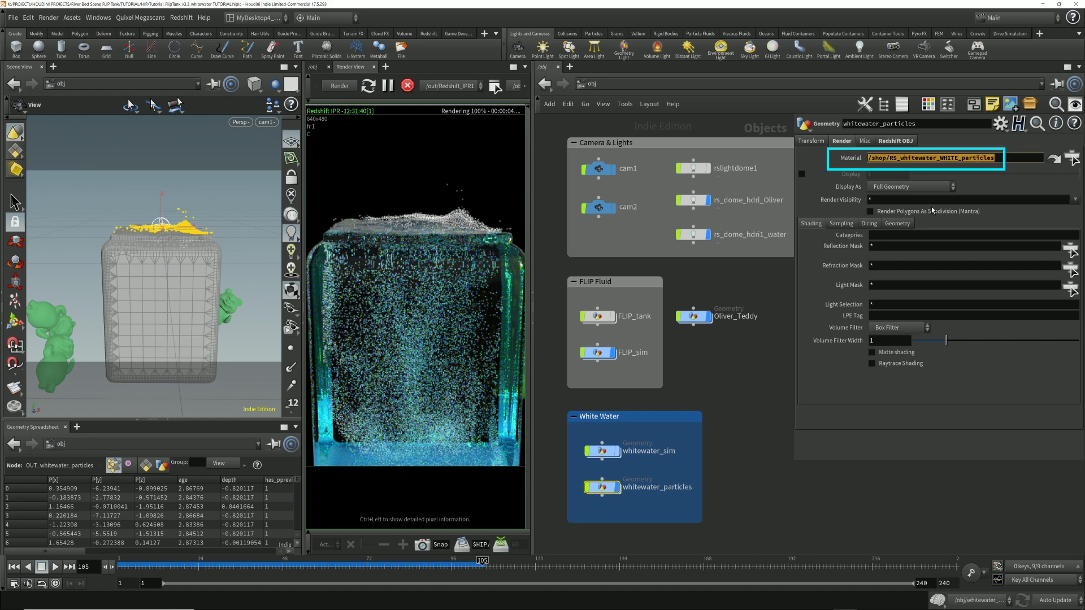
Step: Open the RS_whitewater_WHITE_particles shader network down to redshift_vopnet1 and inspect the RSColorConstant1 node feeding the surface input
left_click(1054, 159)
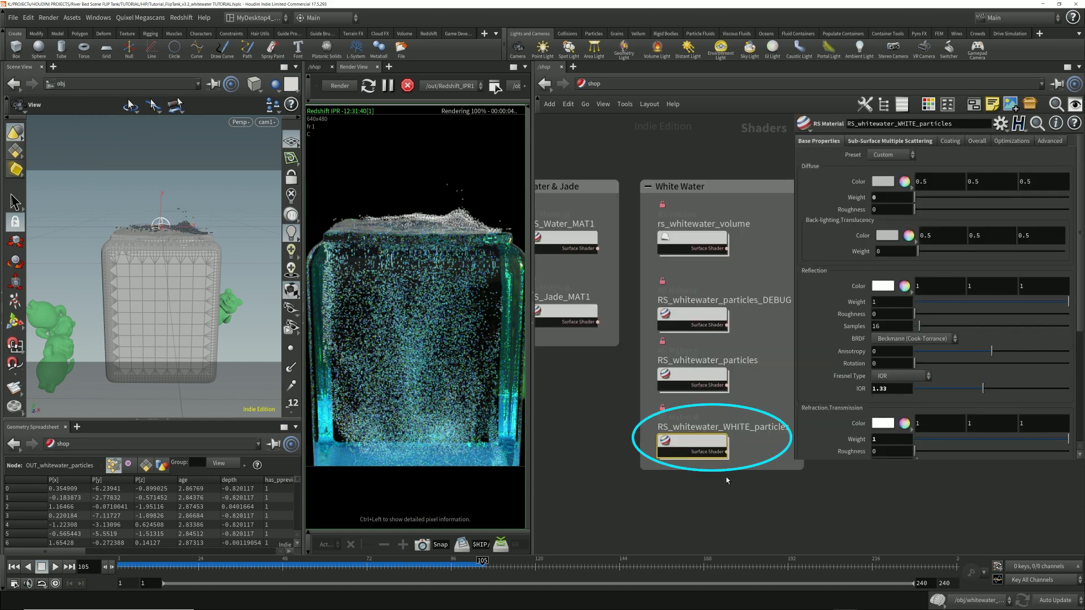
double_click(683, 444)
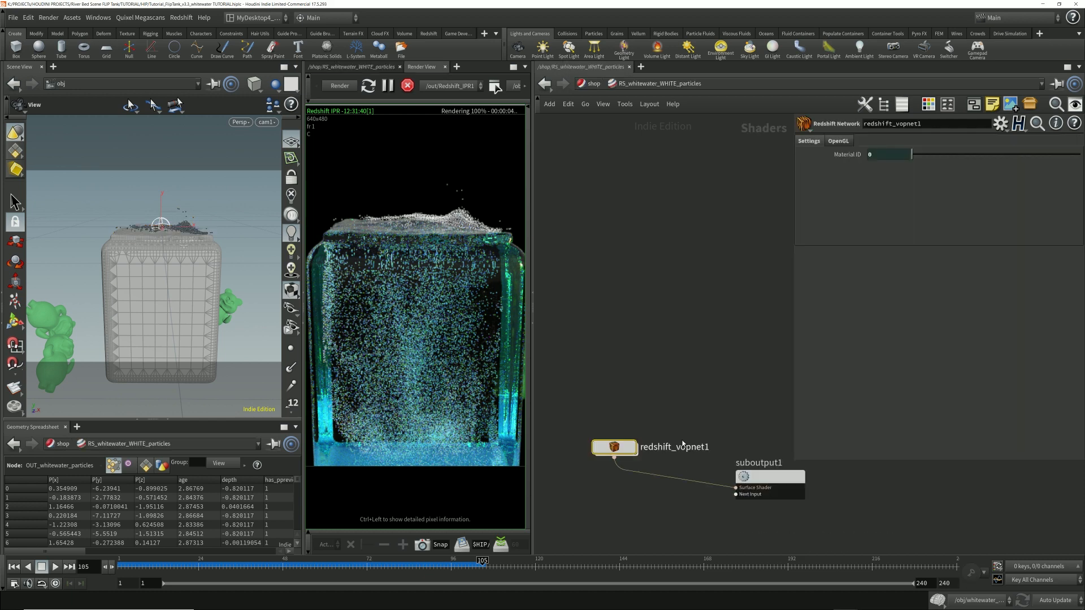
double_click(620, 443)
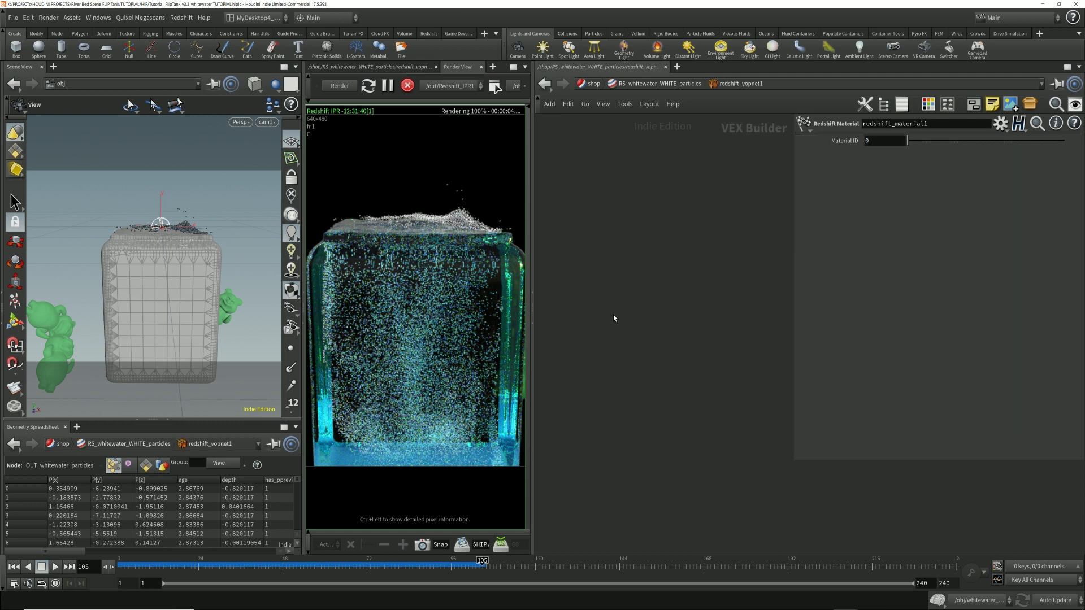
left_click_drag(605, 323, 673, 318)
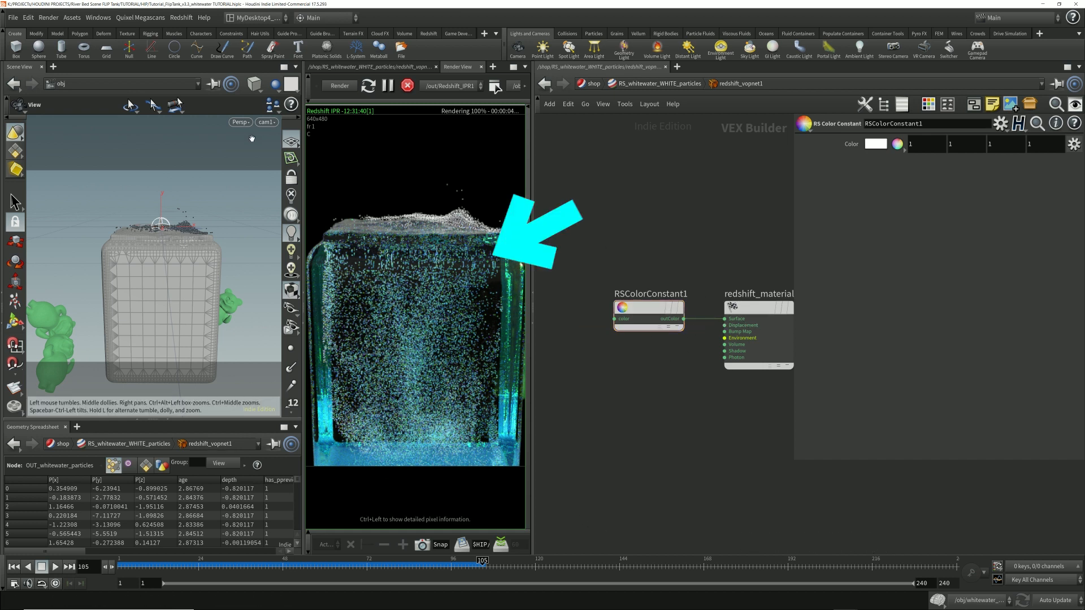
Step: Return to the object network and check the render material assigned to the whitewater_sim object
left_click(594, 83)
left_click(593, 83)
left_click(631, 136)
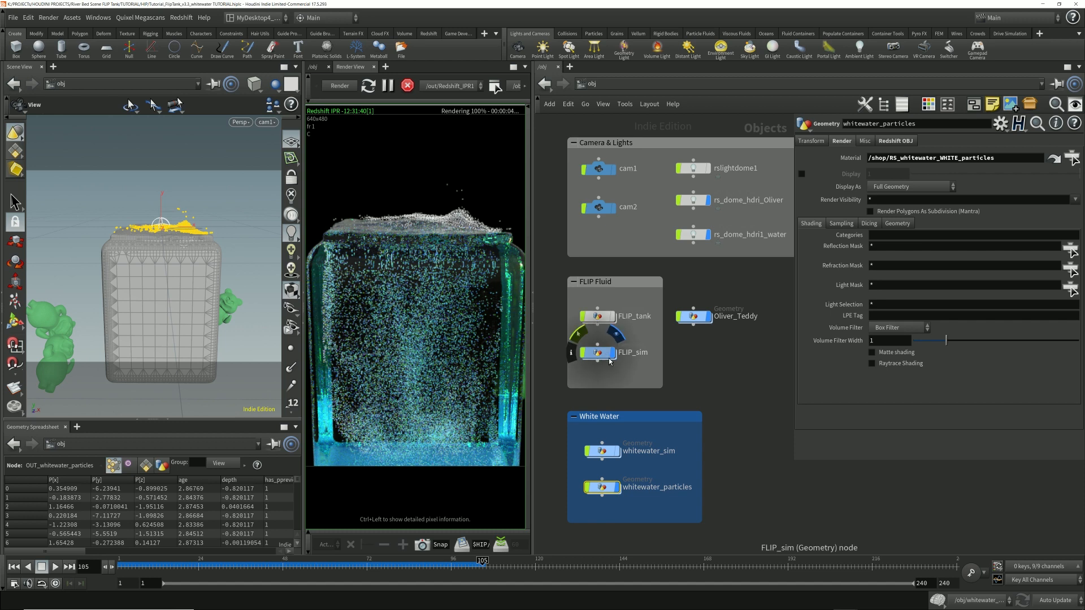
left_click(603, 452)
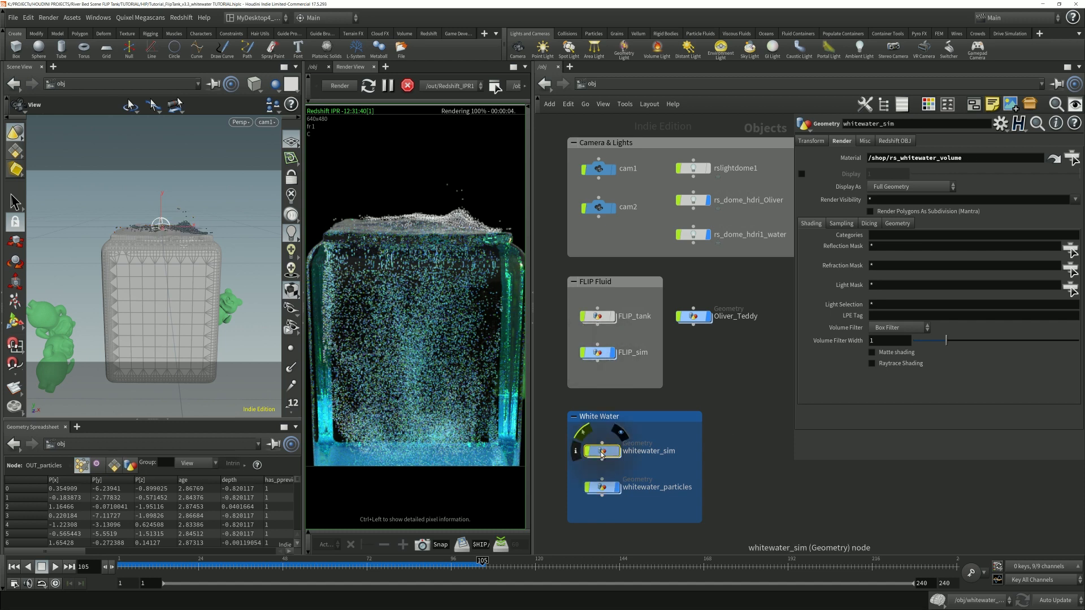
Step: Open whitewater_sim, check the density attribute on rasterize_density1, and display that node's volume
double_click(602, 452)
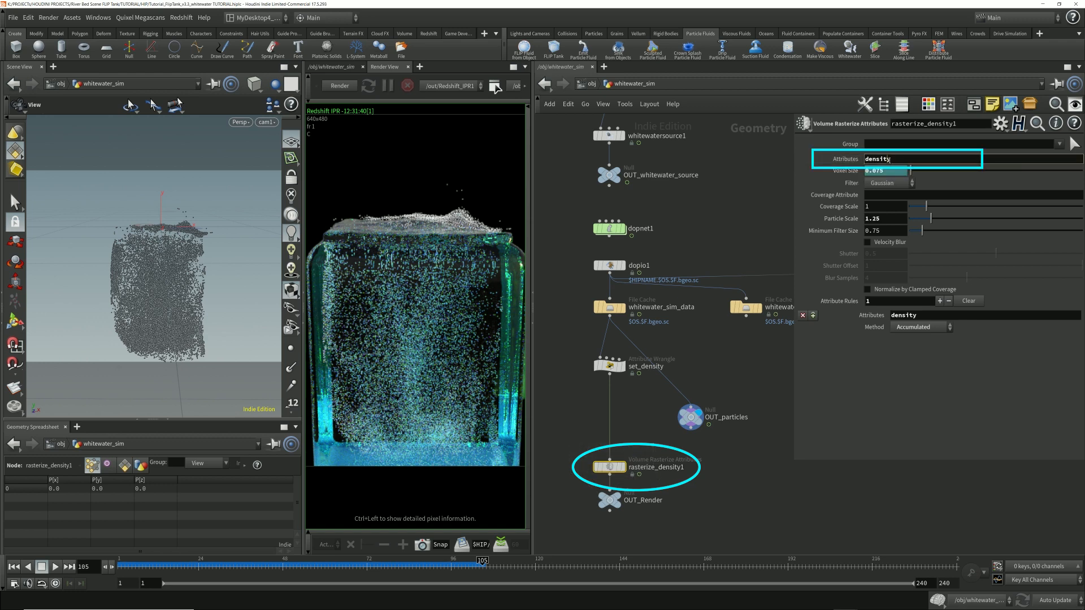
double_click(889, 159)
left_click(614, 468)
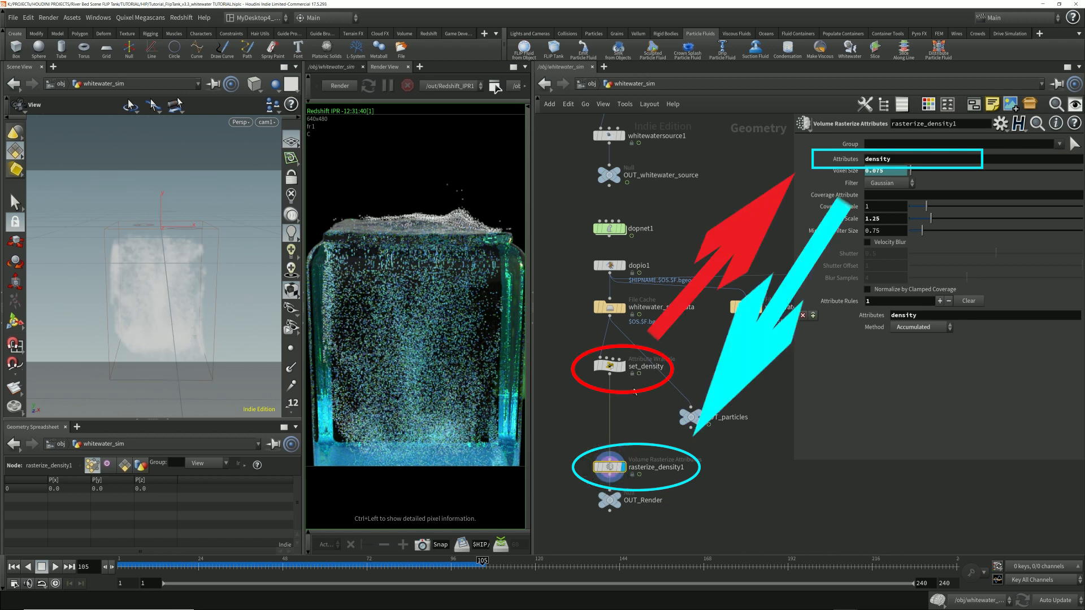
Step: Examine the node information of rasterize_density1, including the voxel data of its density volume
left_click(585, 467)
left_click_drag(662, 335, 739, 296)
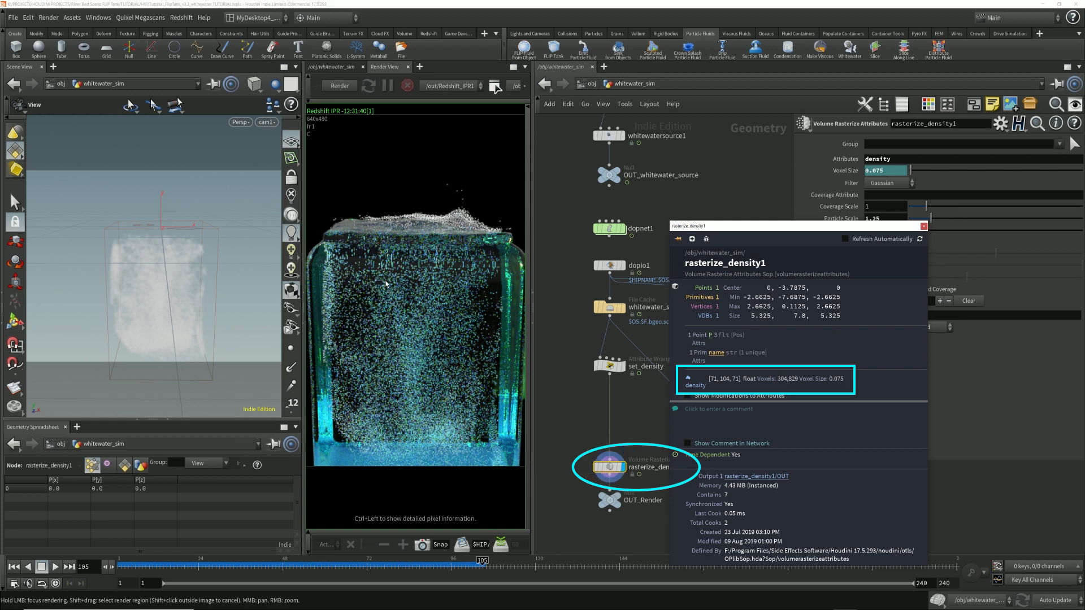
left_click(924, 227)
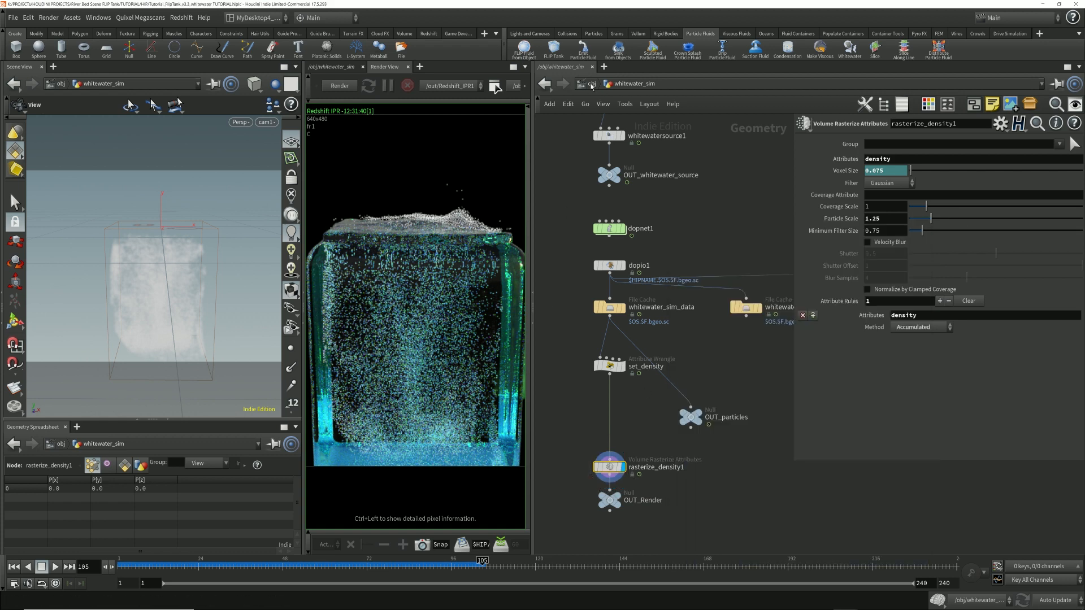
Step: Check the whitewater volume render from the object network, and reopen whitewater_sim with OUT_Render as its displayed node
left_click(592, 85)
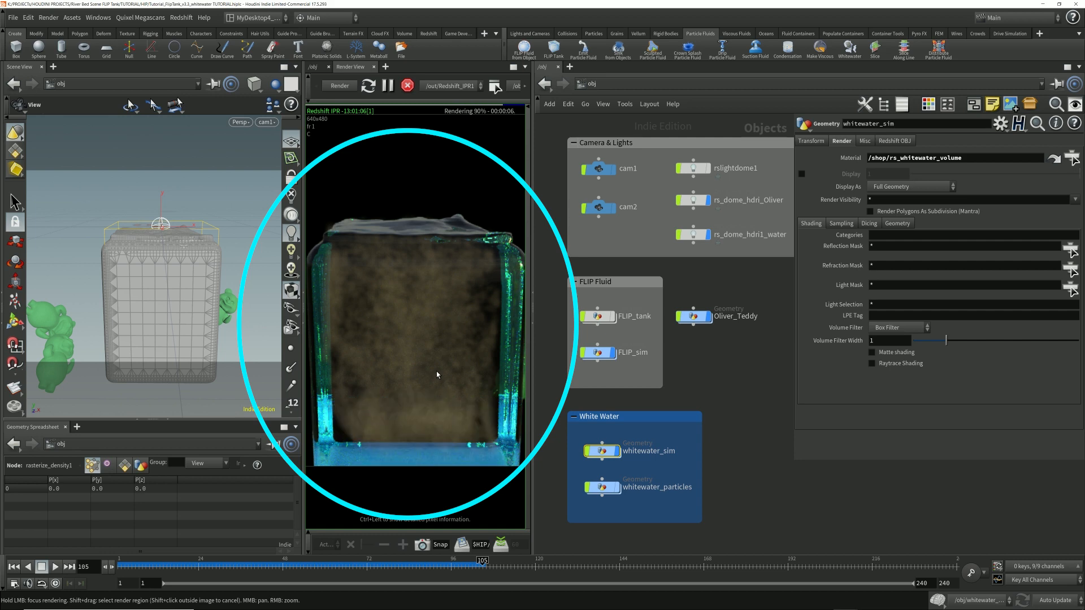
double_click(602, 451)
left_click(609, 500)
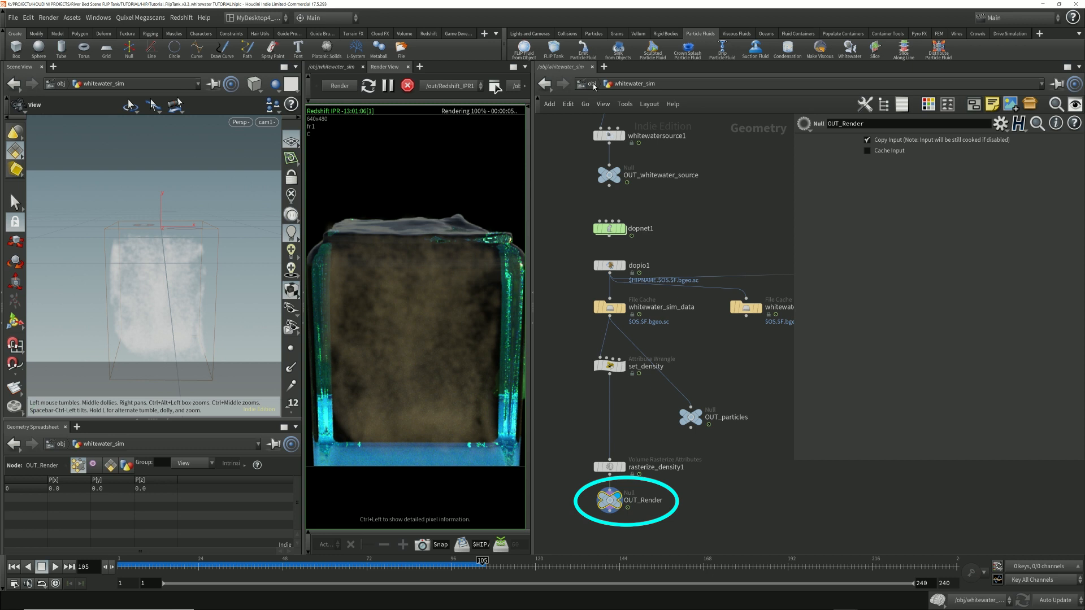
Step: Try feeding OUT_particles from set_density, and reconnect it to whitewater_sim_data
left_click_drag(691, 418, 699, 437)
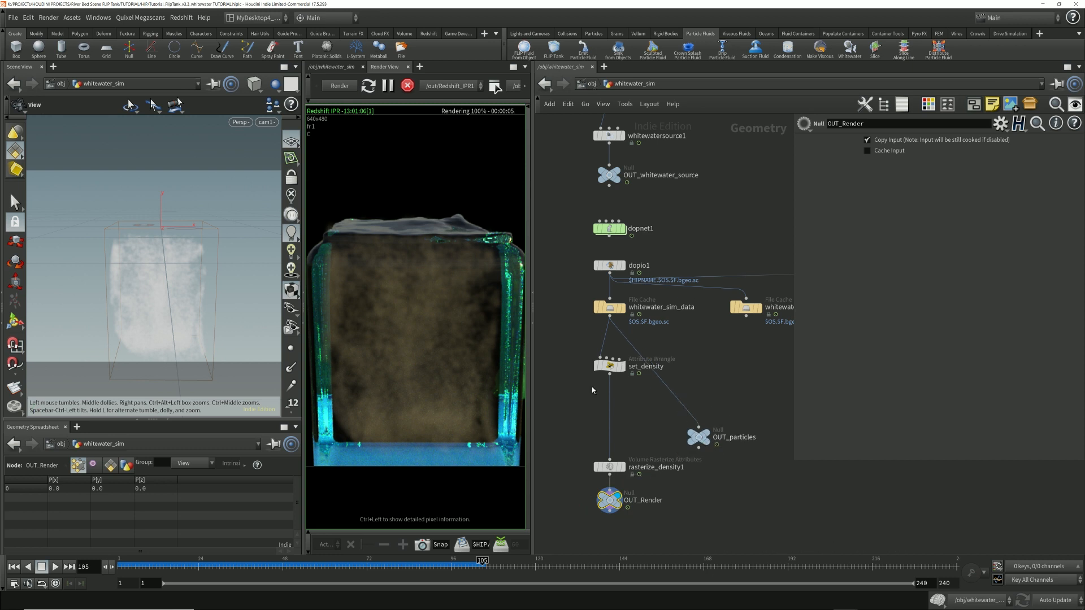
left_click_drag(610, 376, 702, 419)
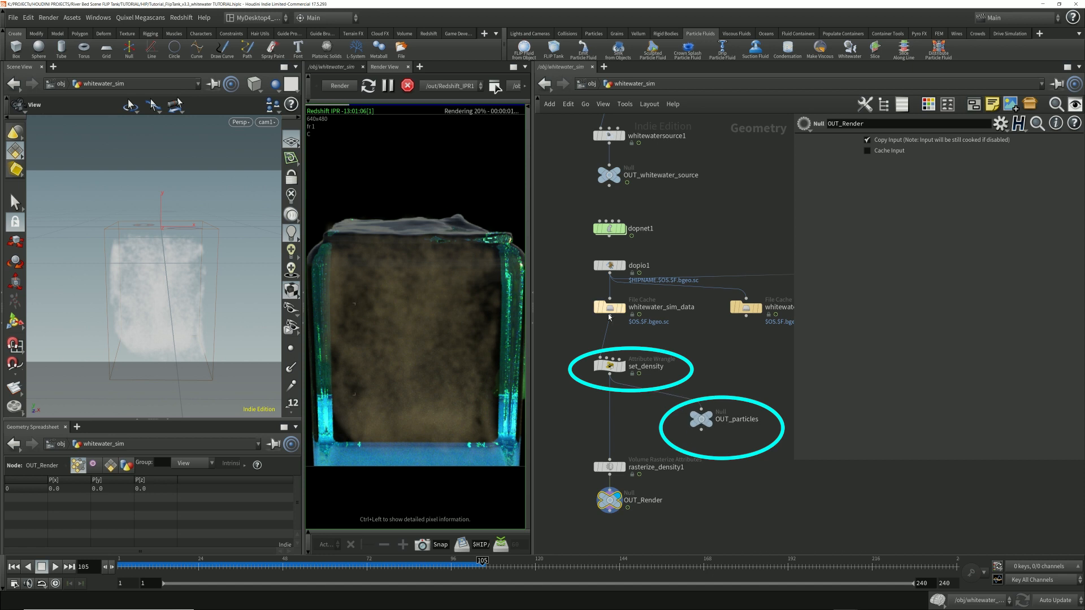
left_click_drag(611, 315, 716, 411)
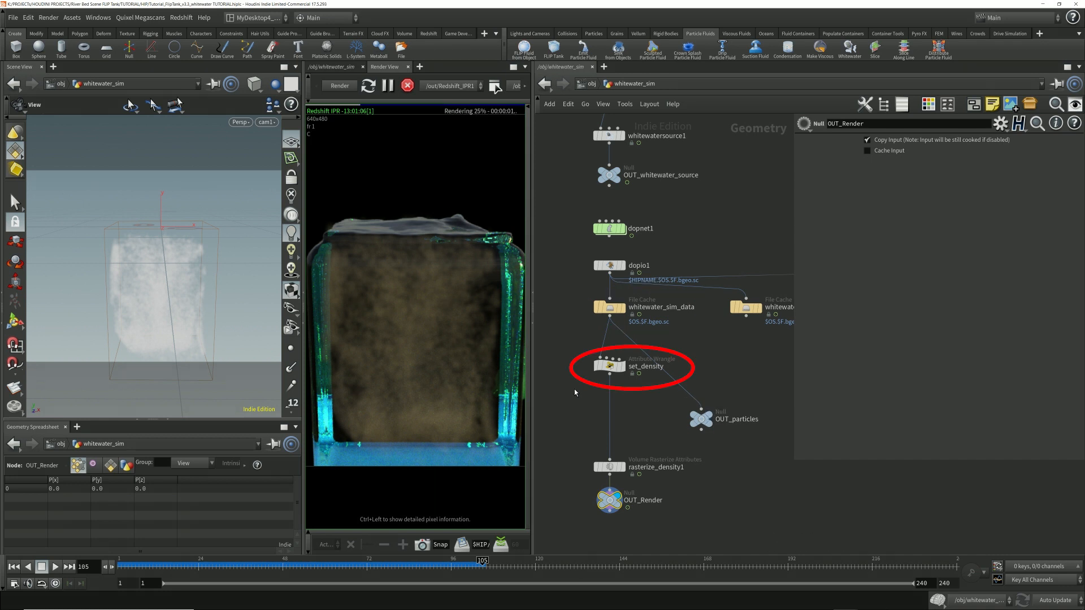
Step: Inspect the set_density wrangle's parameters and the whitewater_sim_data file cache settings along with their point attributes
left_click_drag(572, 387, 694, 347)
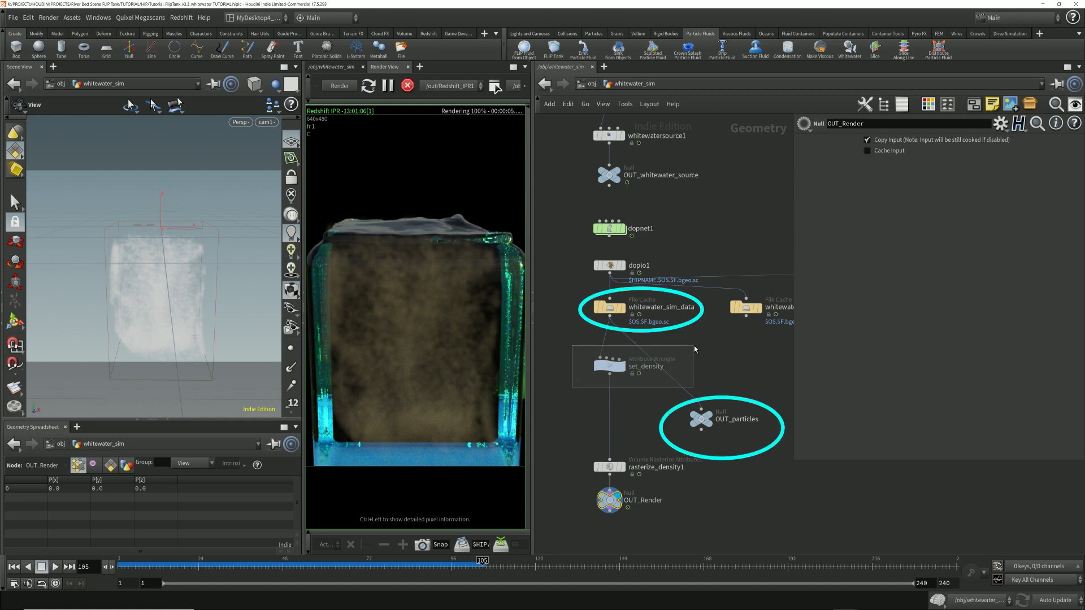
left_click_drag(694, 346, 694, 345)
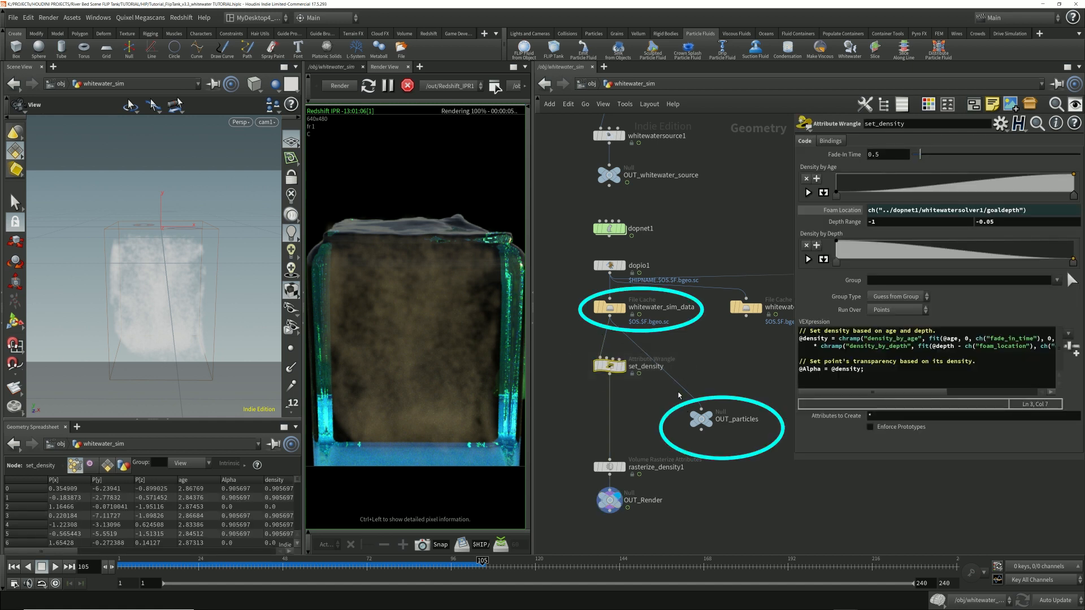
left_click(705, 301)
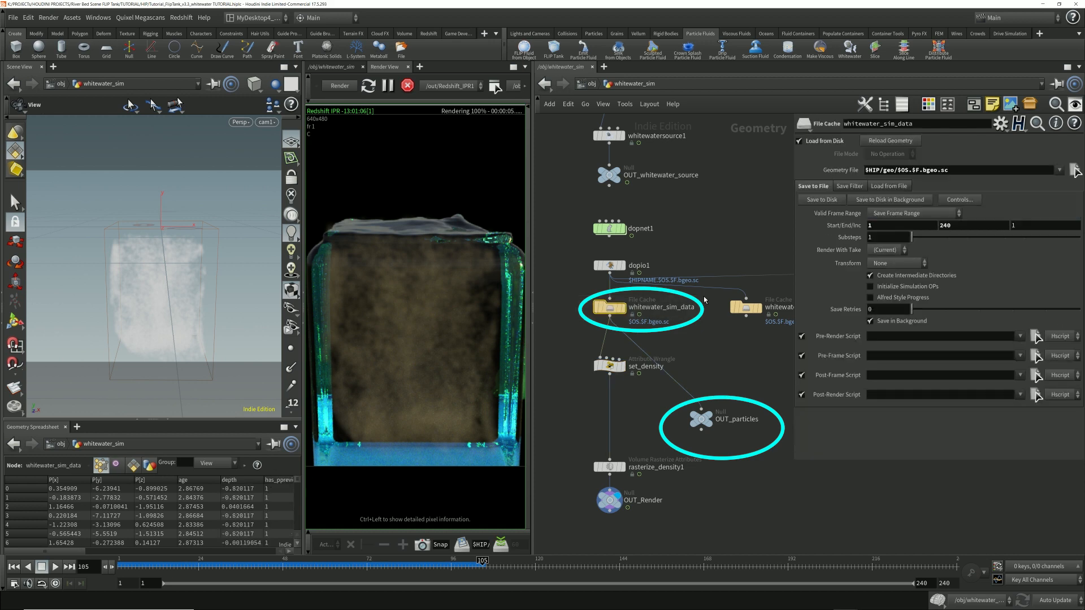
Step: Return to the object network and check the render material assigned to whitewater_particles
left_click(588, 84)
left_click(618, 490)
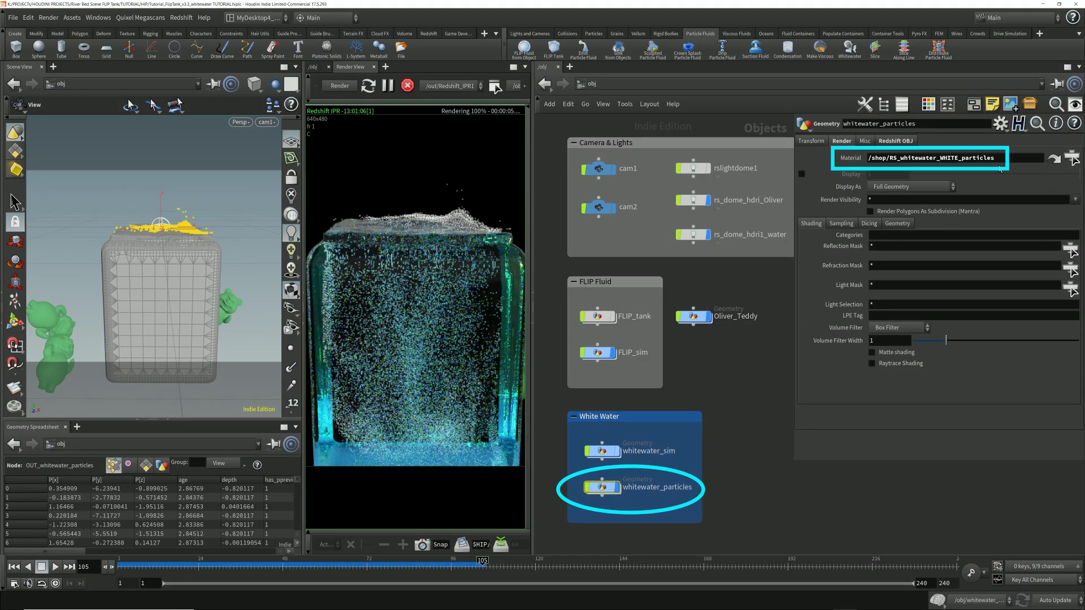
left_click_drag(1021, 163, 815, 160)
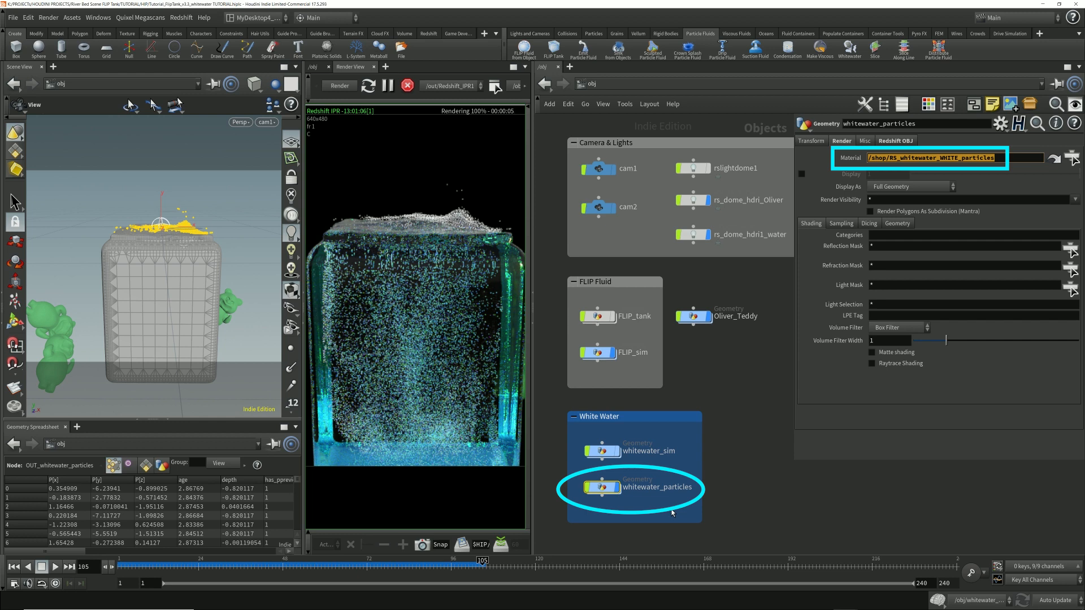
Step: Follow the assigned material into the RS_whitewater_WHITE_particles shader network, review it, and return to the object network
left_click(1055, 159)
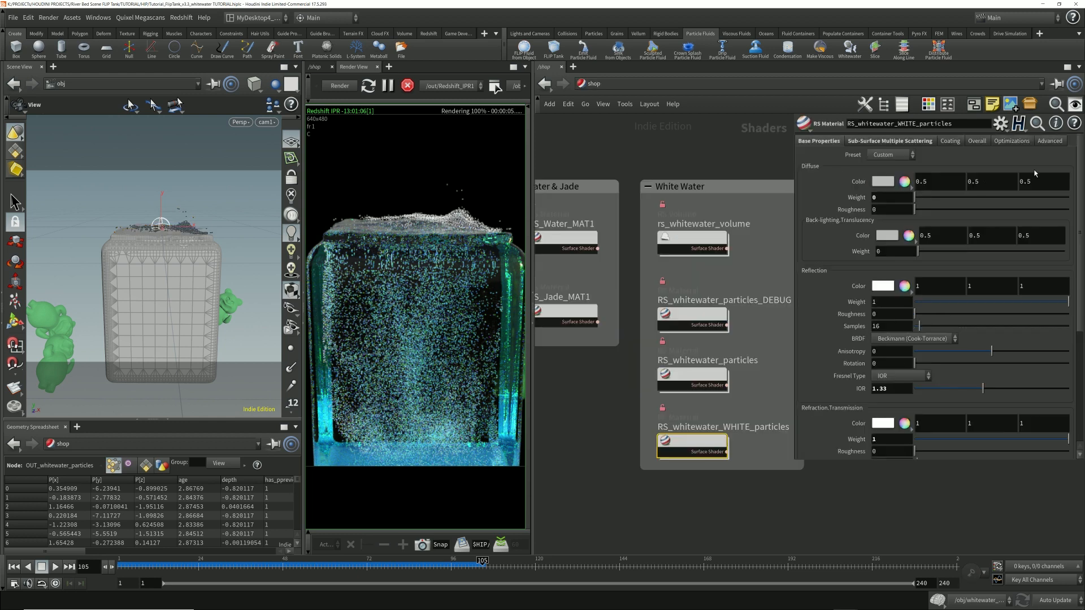
double_click(692, 444)
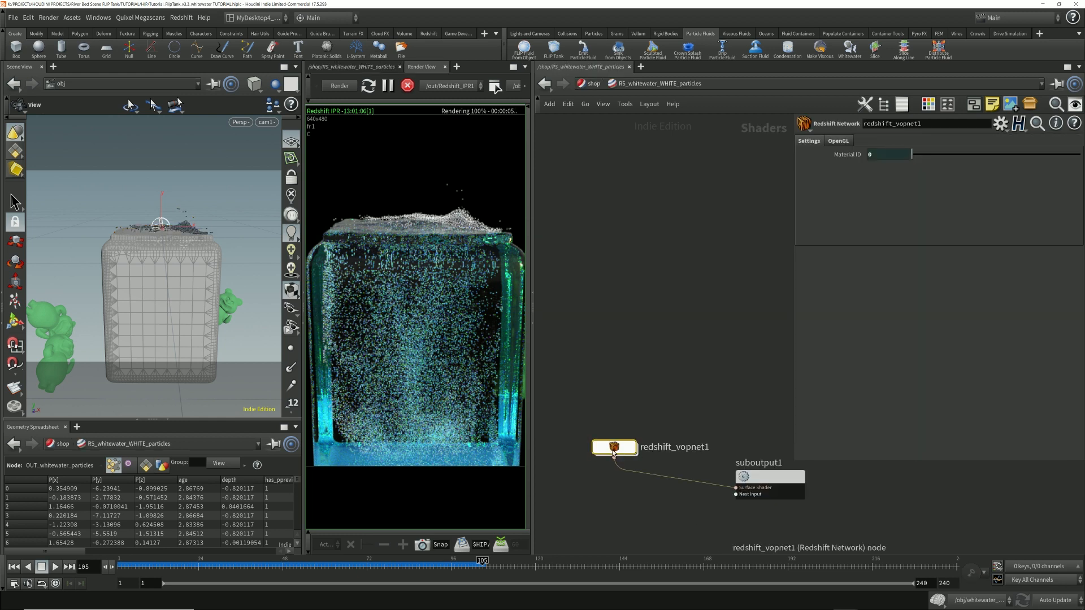
middle_click_drag(674, 344, 638, 366)
left_click(608, 398)
key("alt+Left")
key("alt+Left")
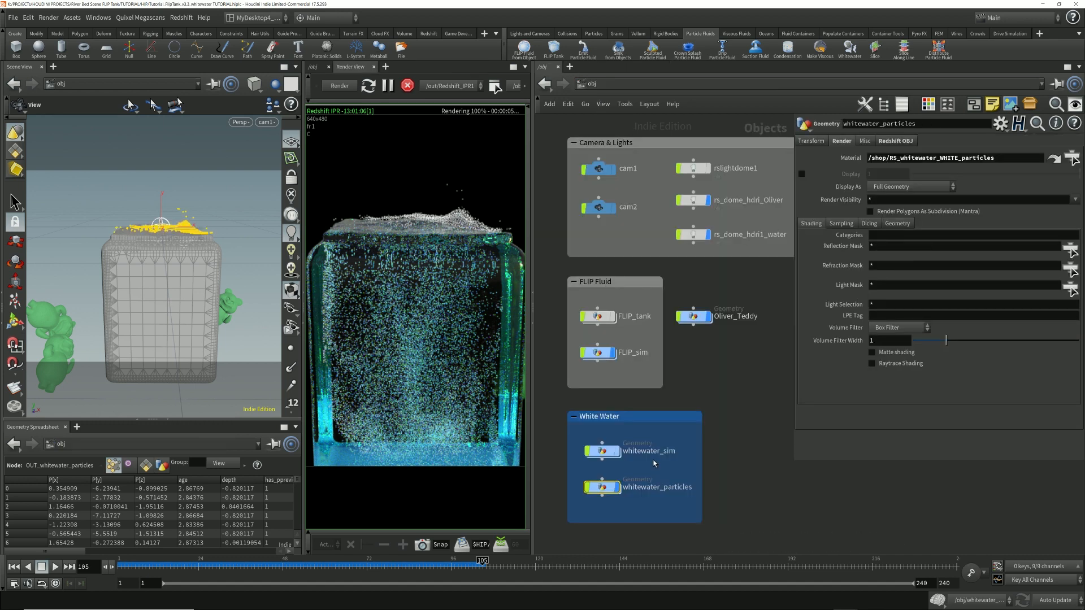
Step: Inside whitewater_sim, connect the output of set_density to the input of OUT_particles
double_click(600, 452)
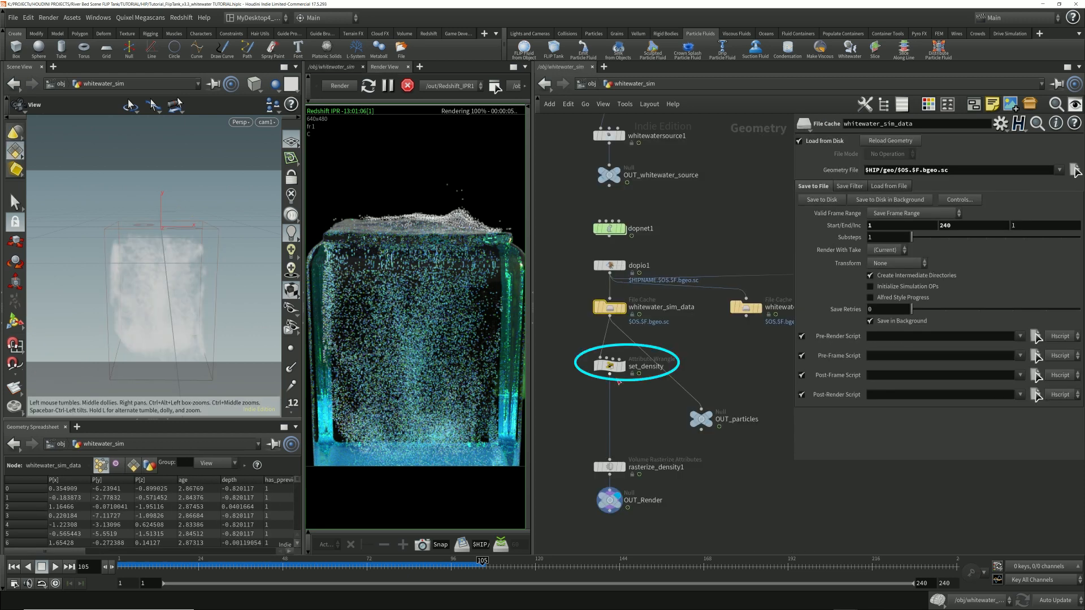
left_click_drag(611, 377, 703, 409)
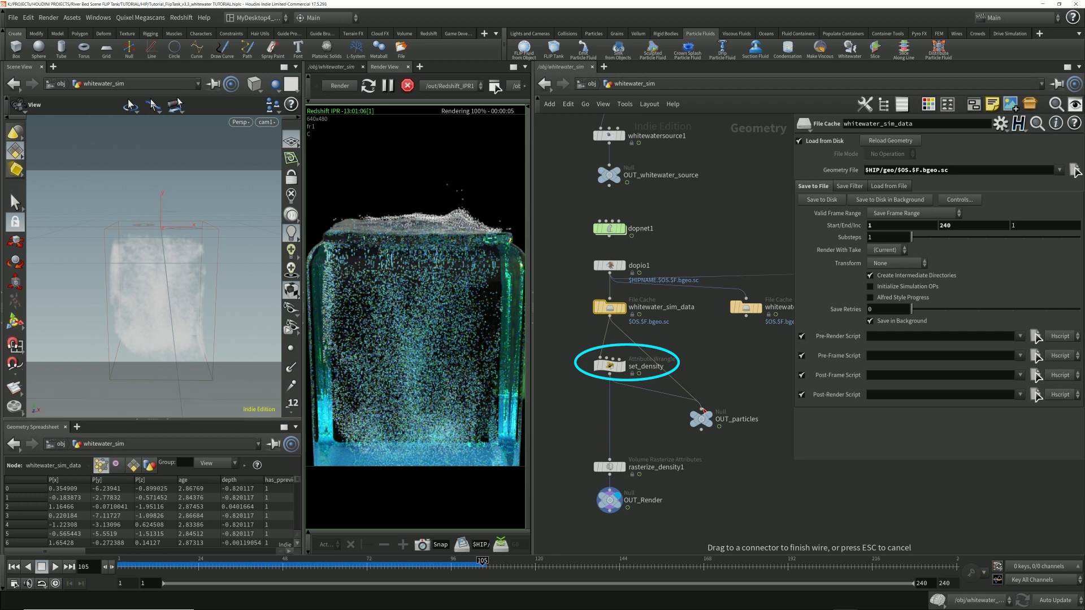
left_click(703, 410)
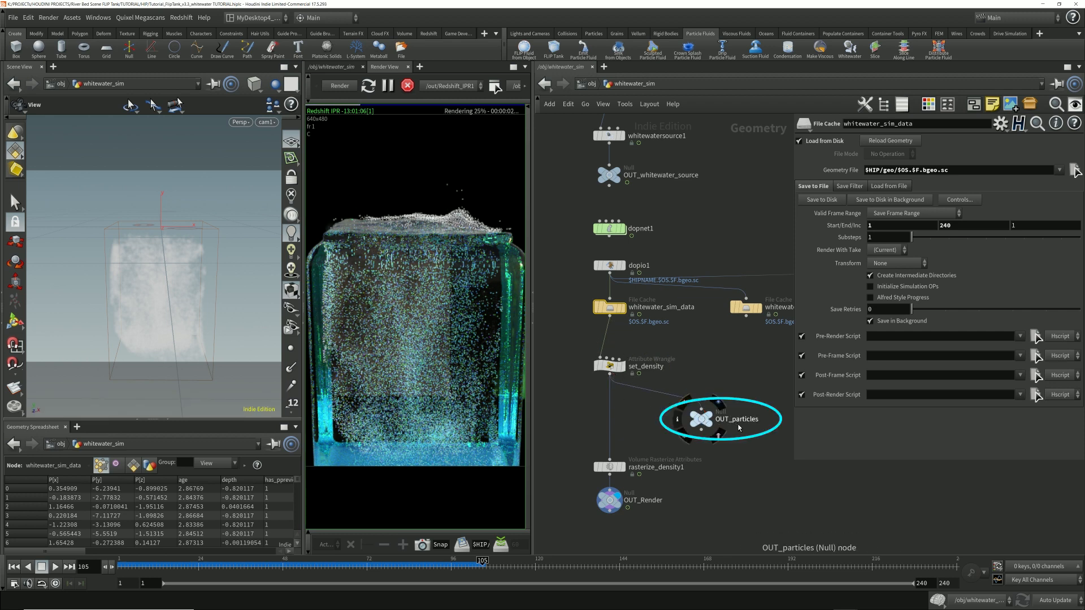
Step: Return to the object network and assign the RS_whitewater_particles material to the whitewater_particles object
left_click(589, 84)
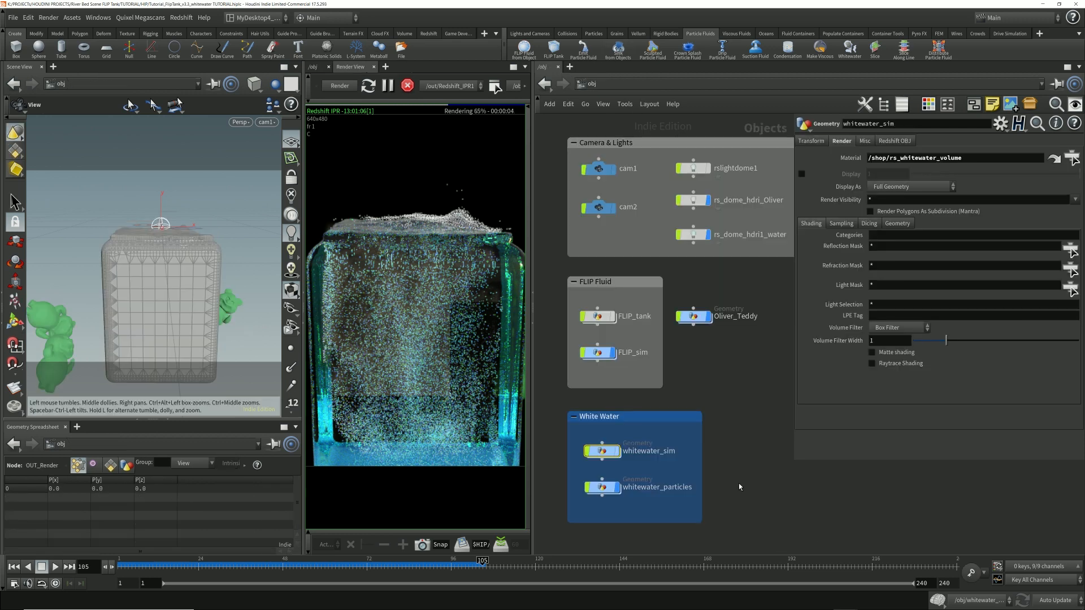
left_click(604, 493)
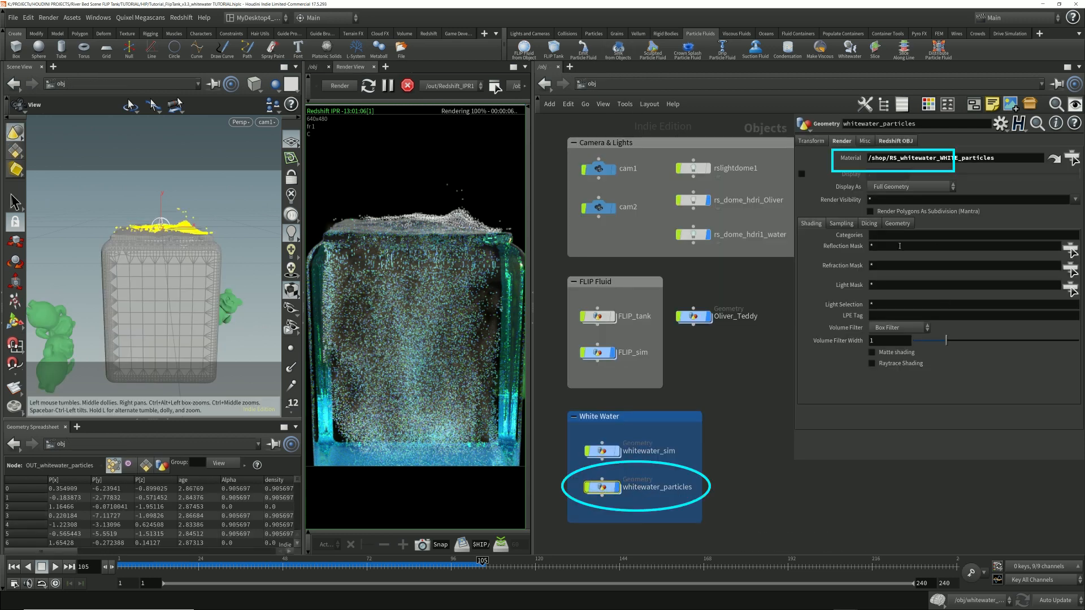
left_click(1070, 159)
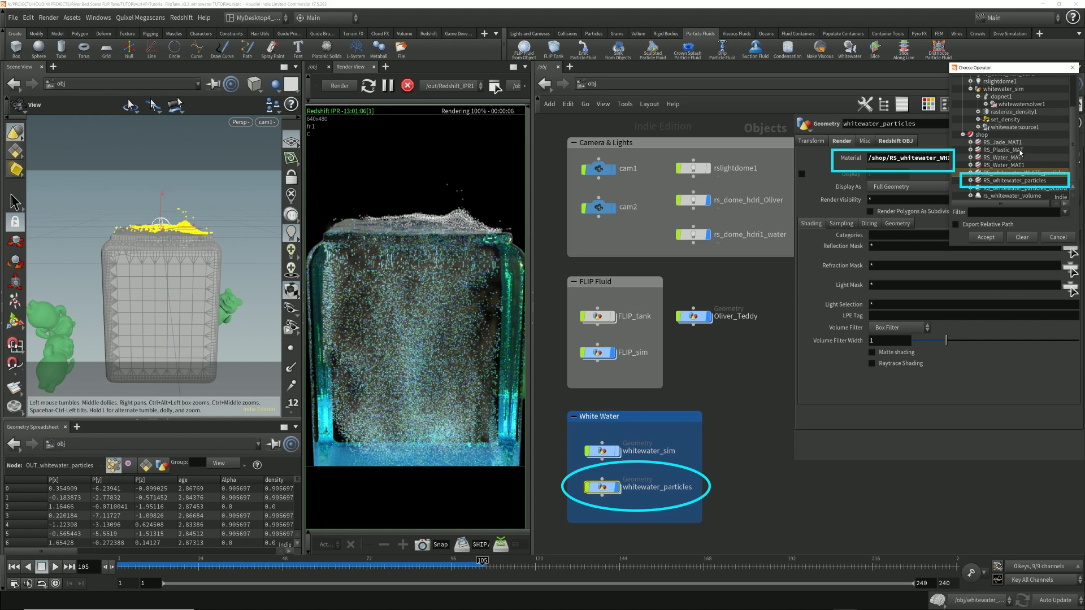
left_click(1033, 182)
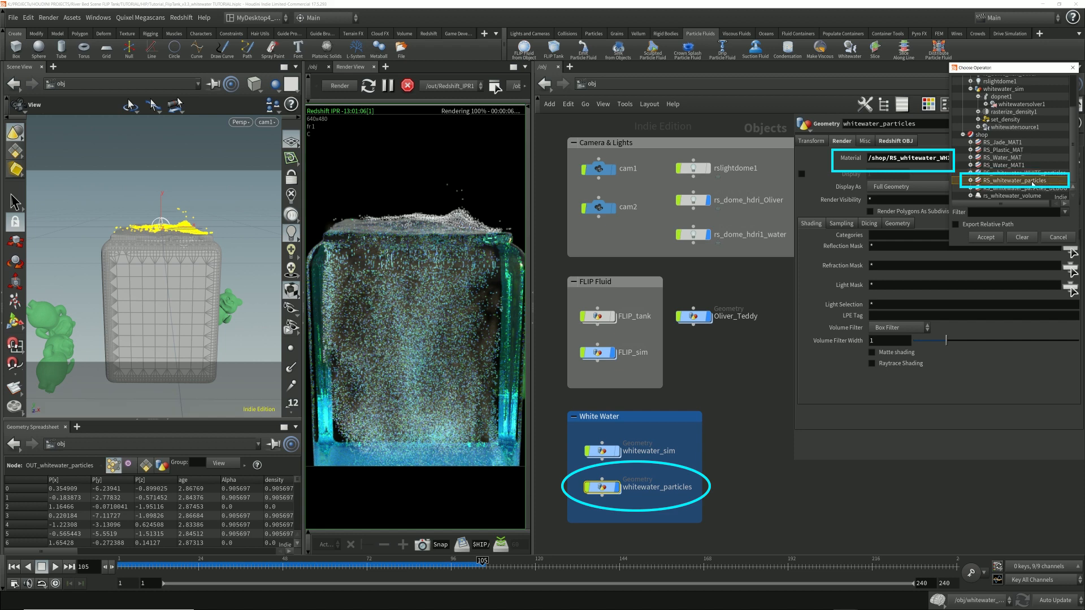
left_click(986, 237)
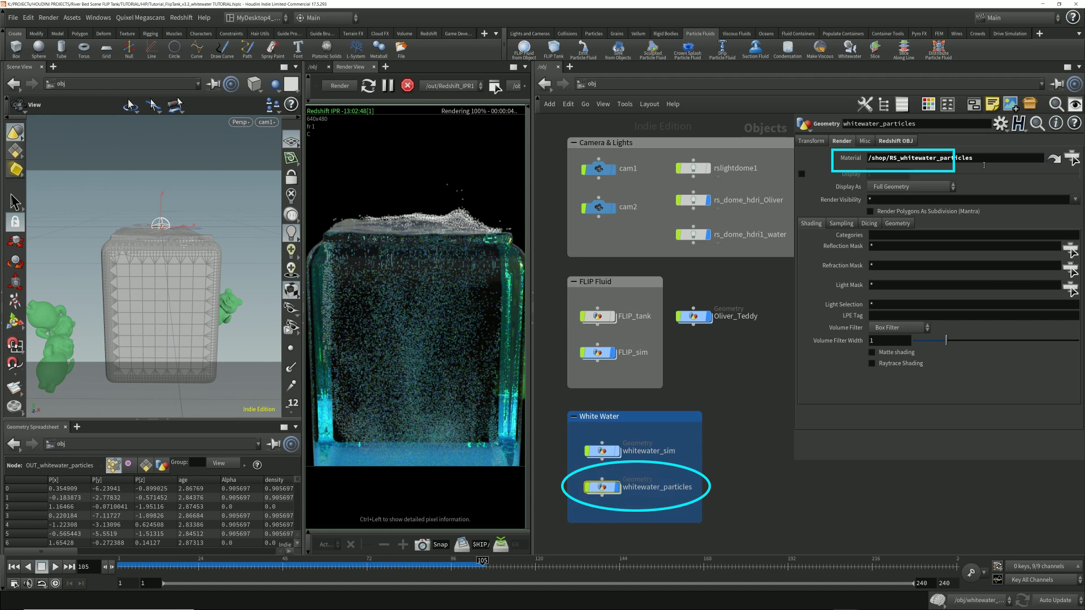
Step: Assign the RS_whitewater_particles_DEBUG material to the whitewater_particles object
left_click(1072, 159)
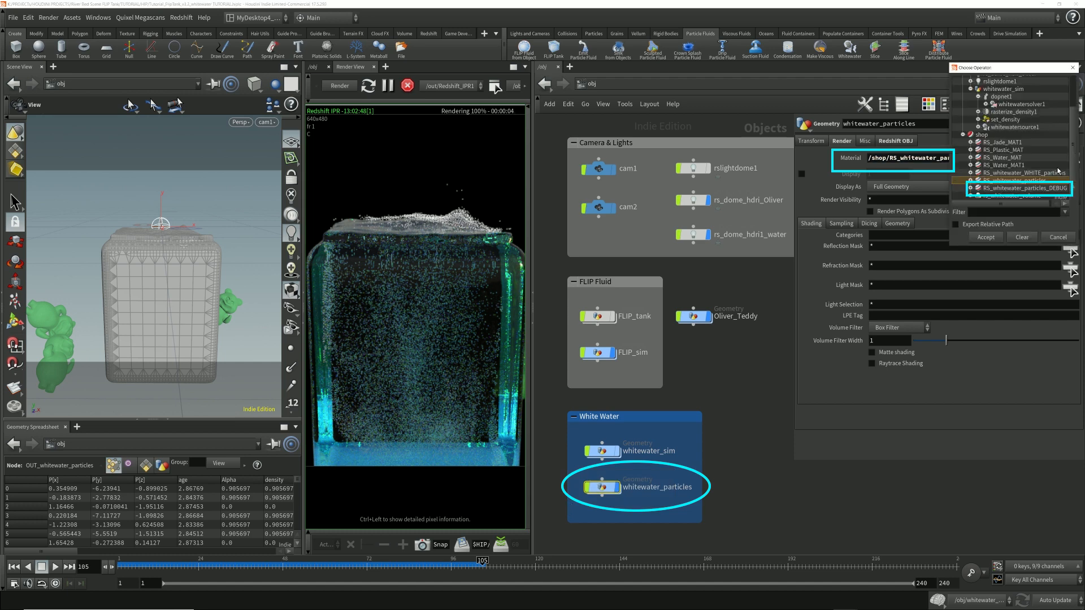
left_click(1018, 189)
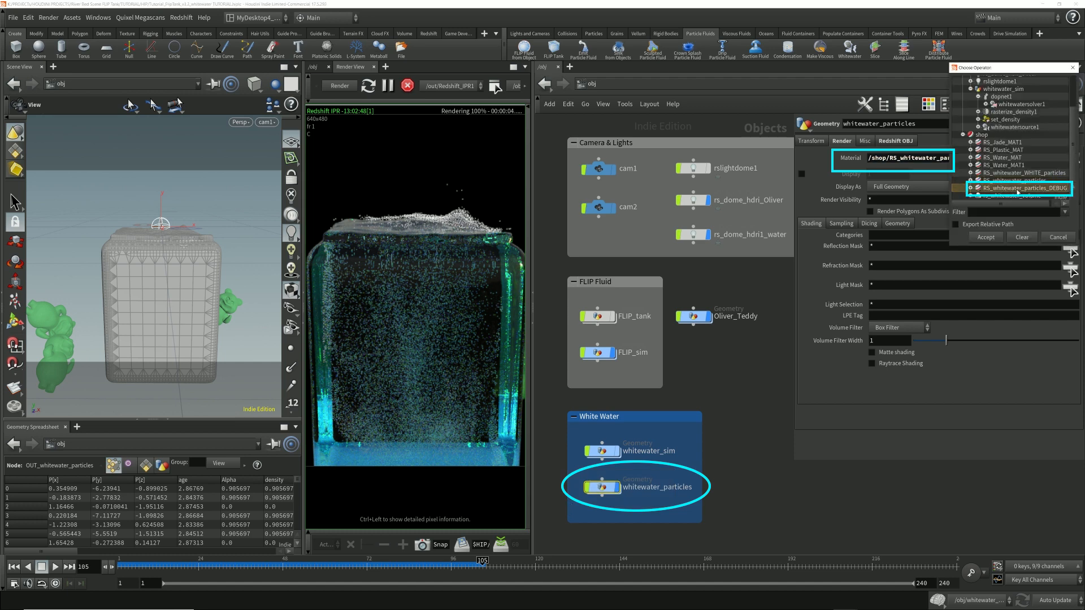
left_click(982, 238)
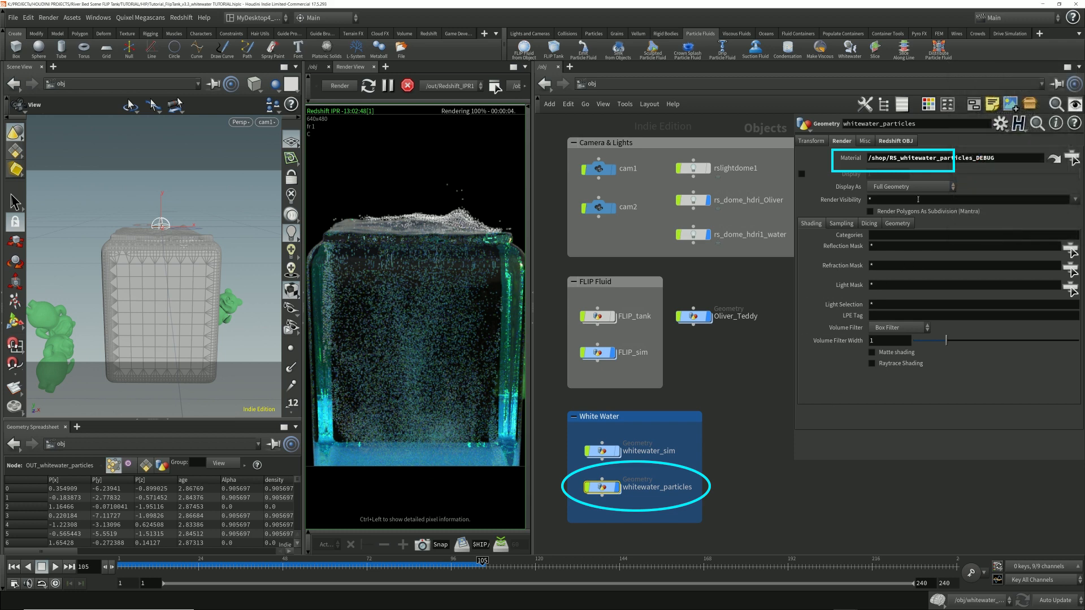
Step: Open the RS_whitewater_particles_DEBUG shader down to its redshift_vopnet1 network and hide the parameter dialog
left_click(1054, 159)
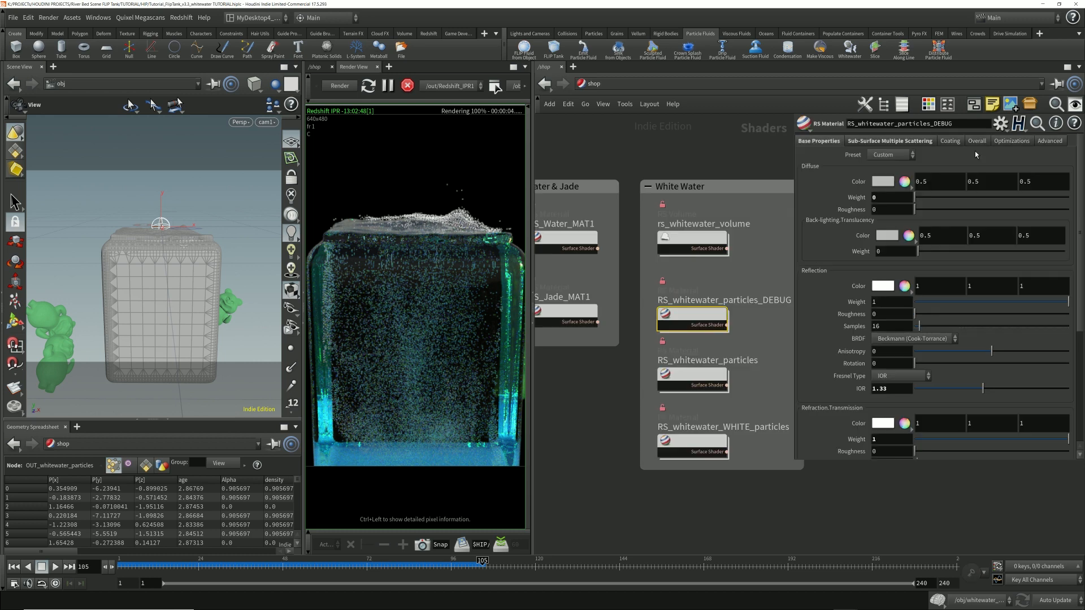
middle_click_drag(751, 147, 704, 142)
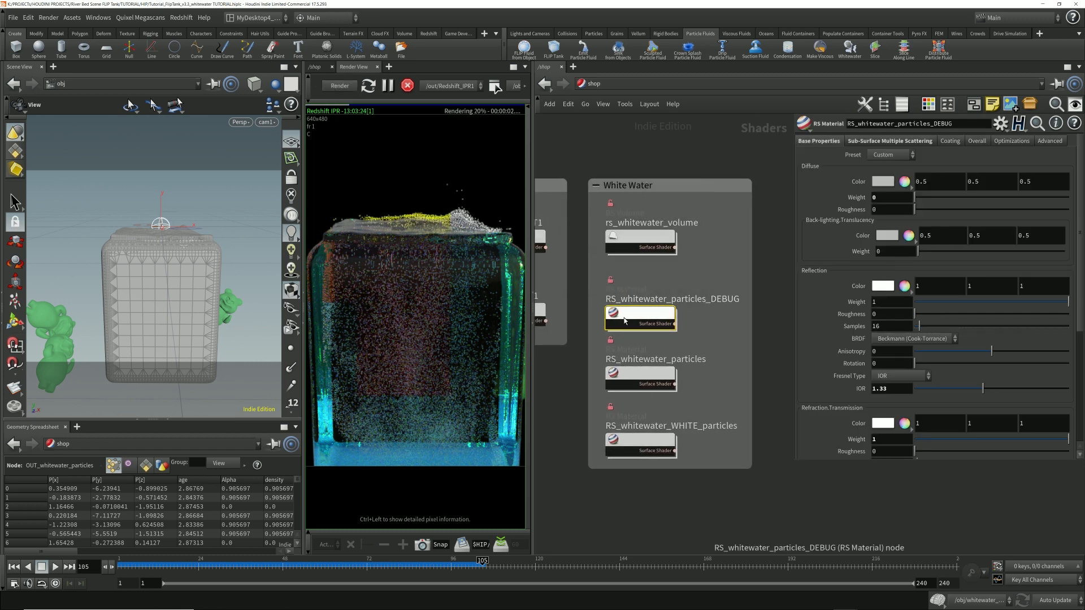
double_click(636, 318)
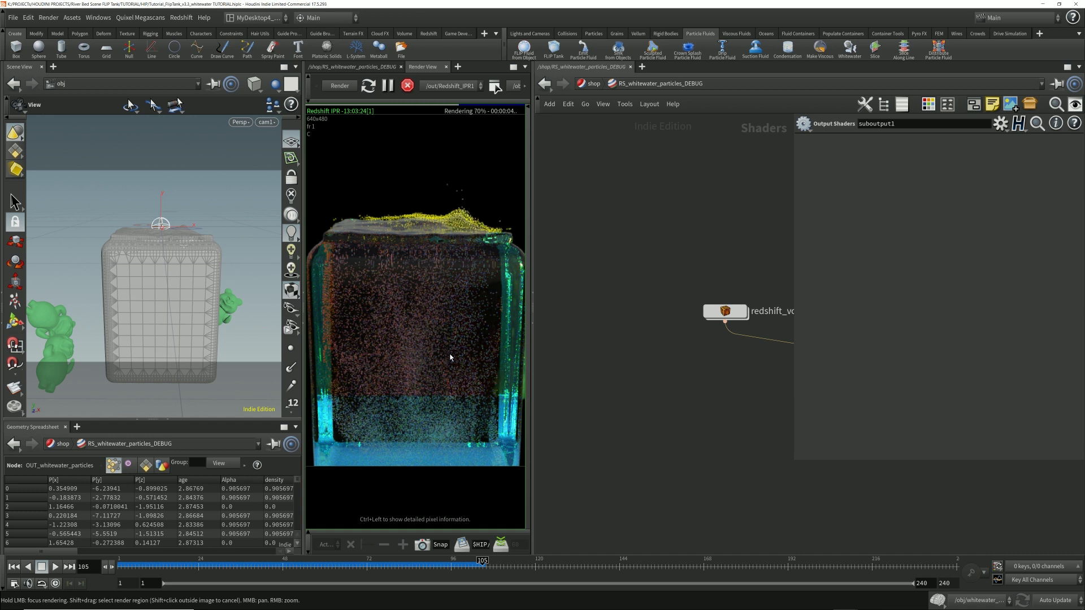
middle_click_drag(725, 240, 606, 241)
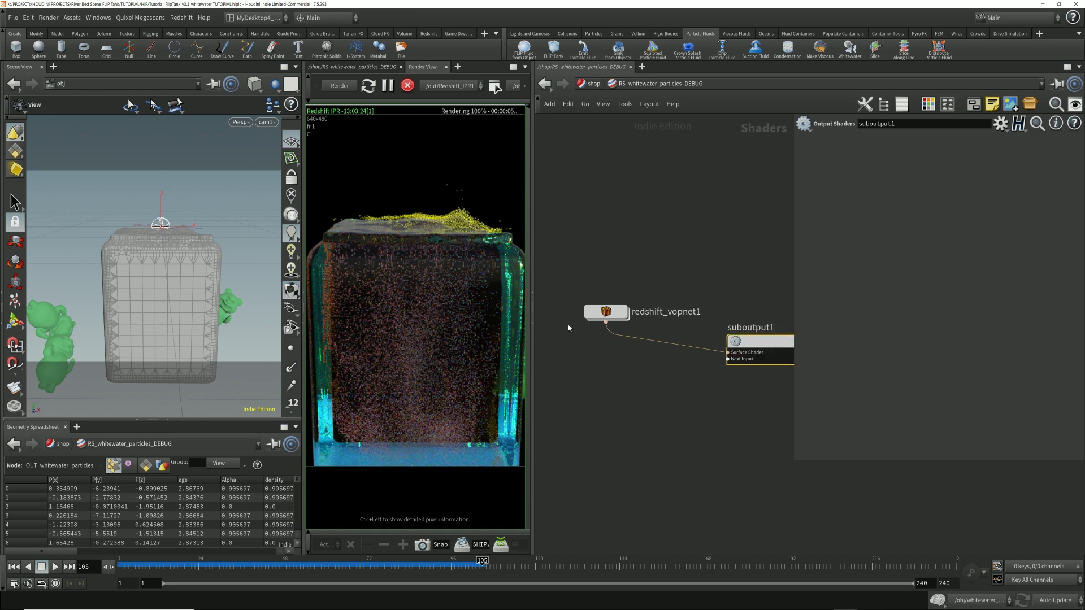
double_click(607, 313)
key("p")
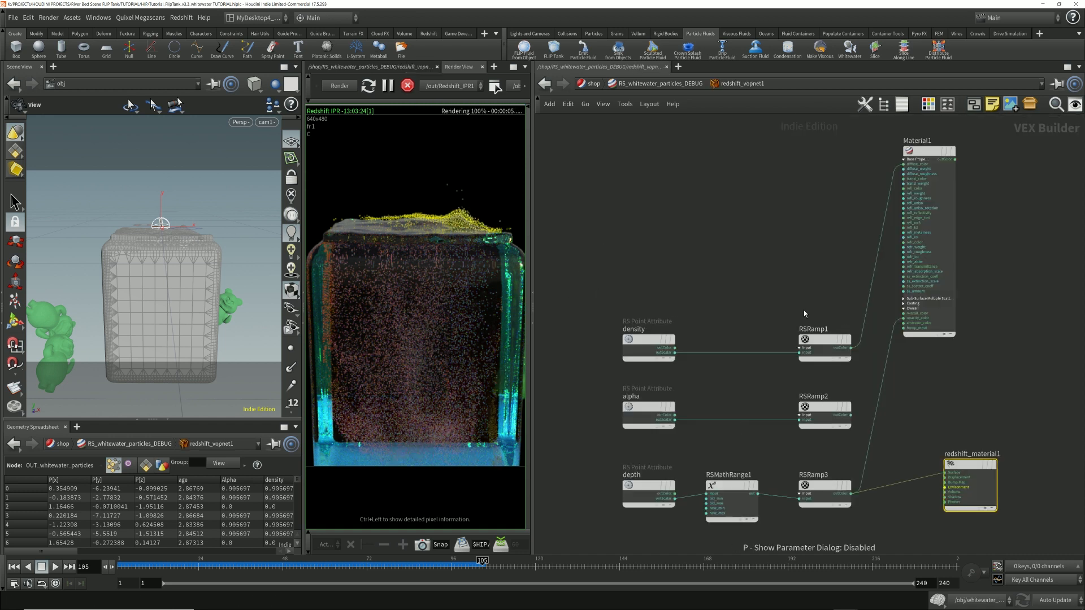
middle_click_drag(803, 310, 771, 306)
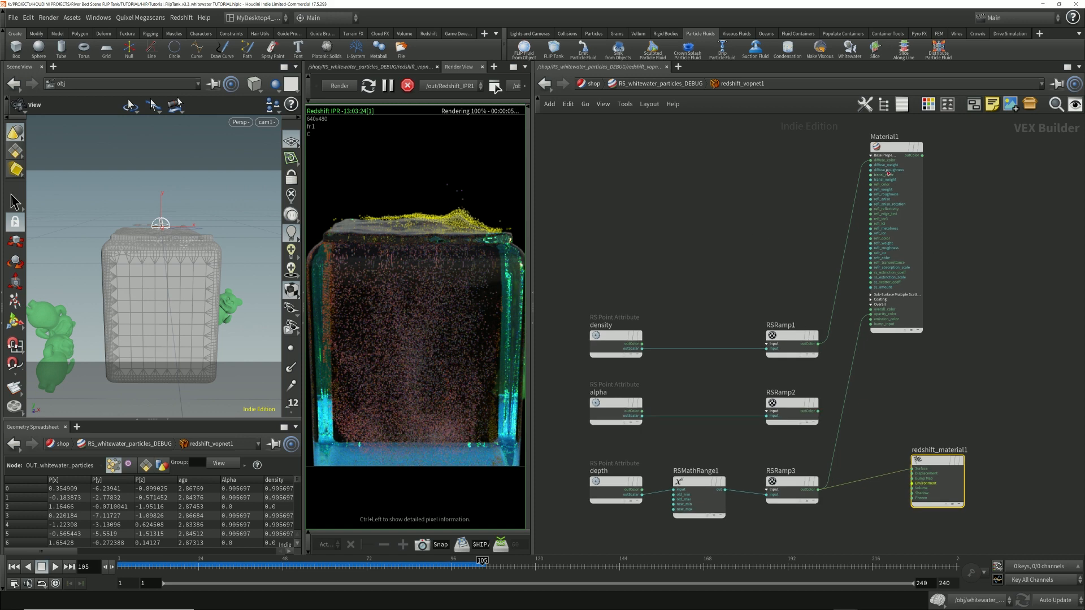
Step: Delete the Material1 node from the debug shader network
left_click(910, 248)
key("Delete")
middle_click_drag(906, 350, 898, 261)
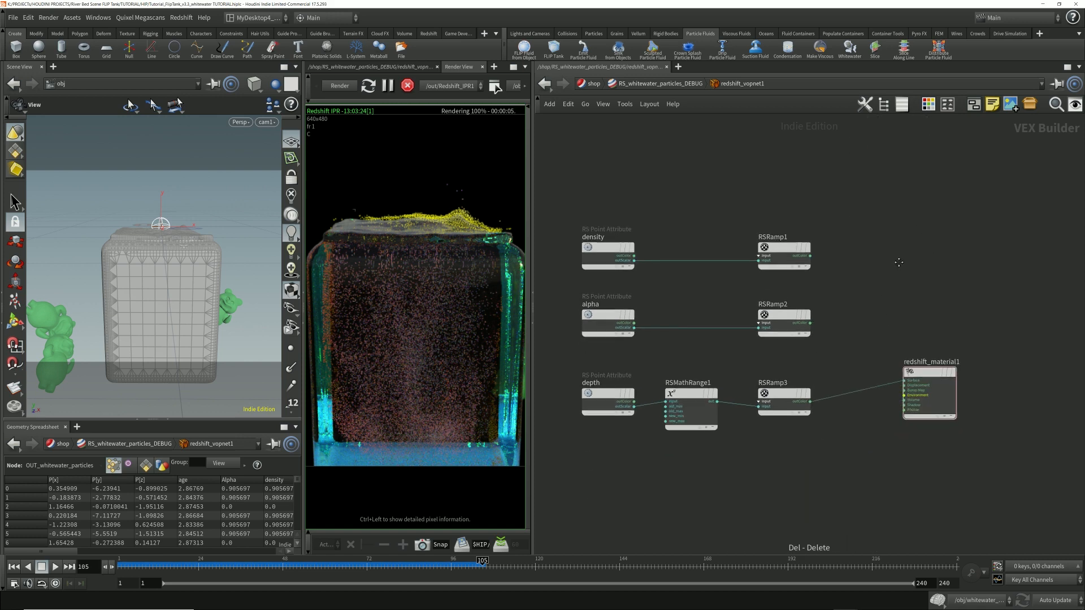
Step: Inspect the density, alpha and depth point attribute nodes that feed the three ramps
scroll(780, 407, "up", 1)
middle_click_drag(722, 338, 732, 369)
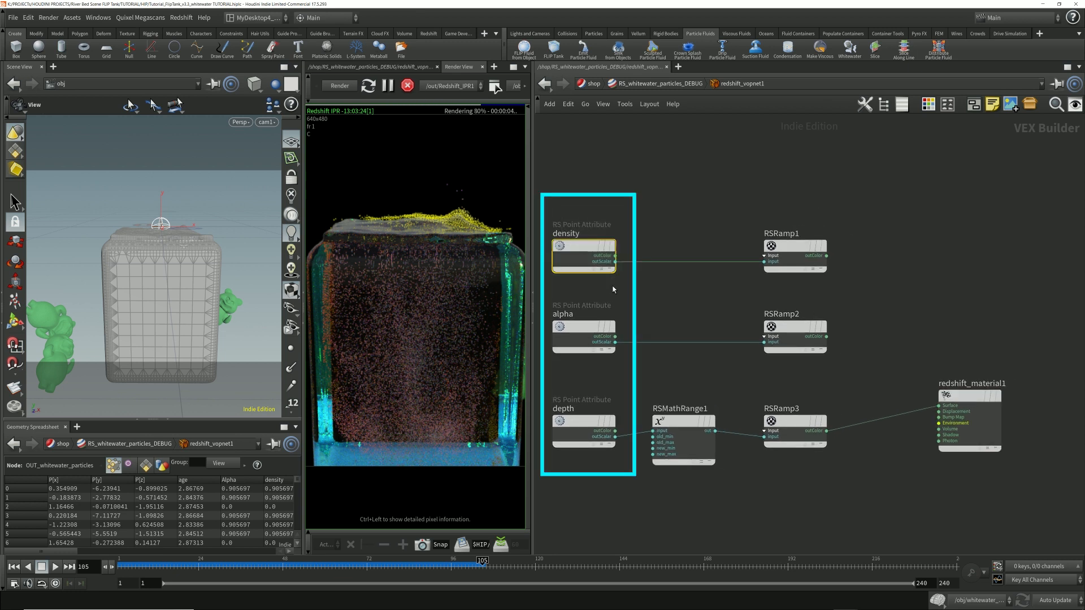
left_click(610, 341)
left_click(578, 424)
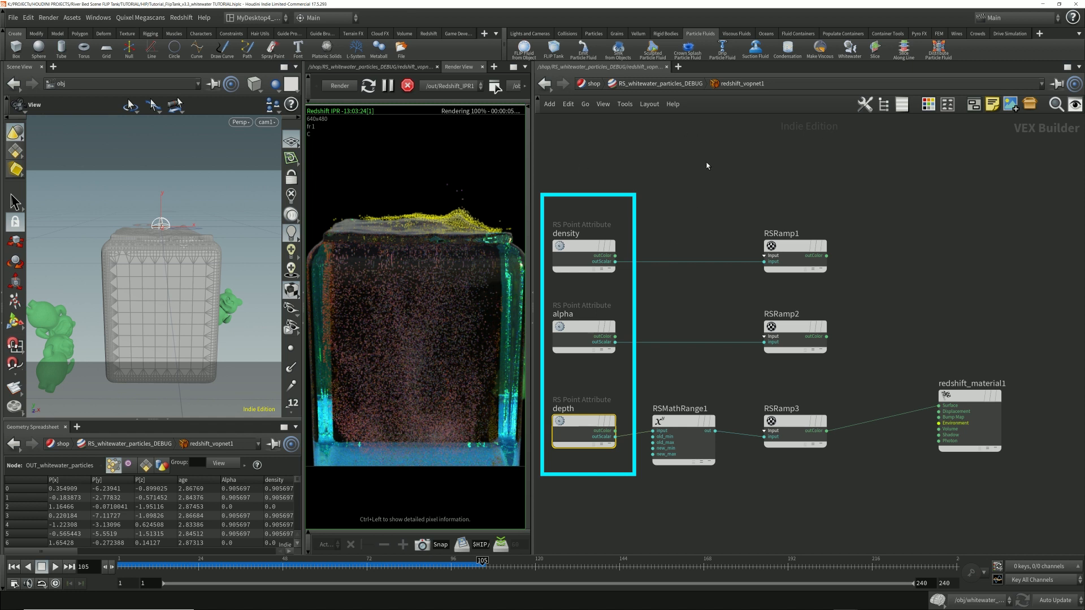
Step: Compare the density, alpha and depth point attribute nodes with their matching columns in the geometry spreadsheet
left_click(686, 194)
left_click_drag(685, 191, 578, 517)
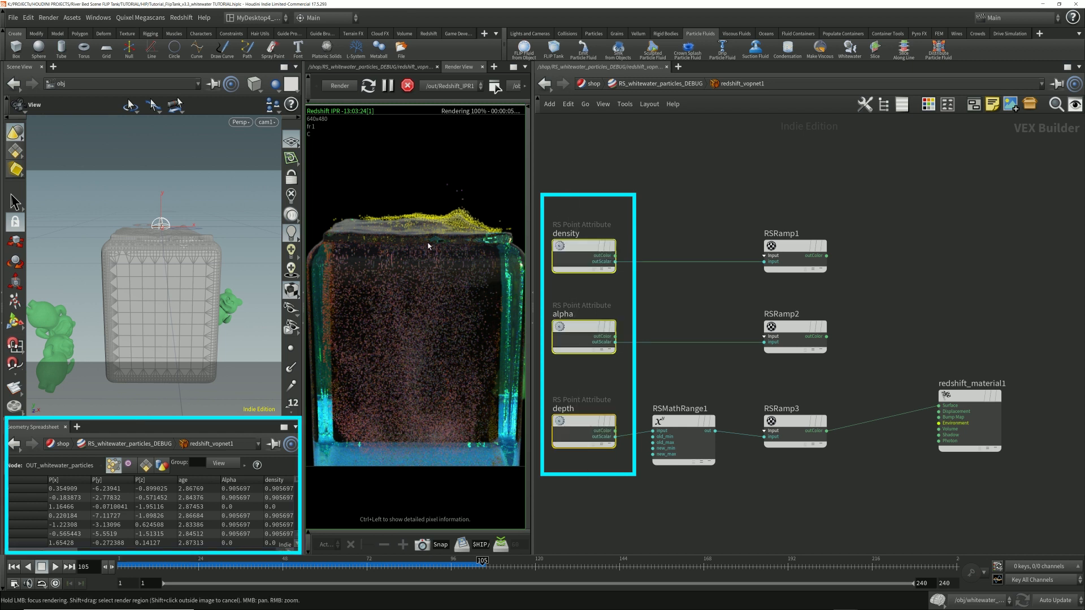
left_click_drag(68, 552, 95, 553)
left_click_drag(647, 188, 558, 371)
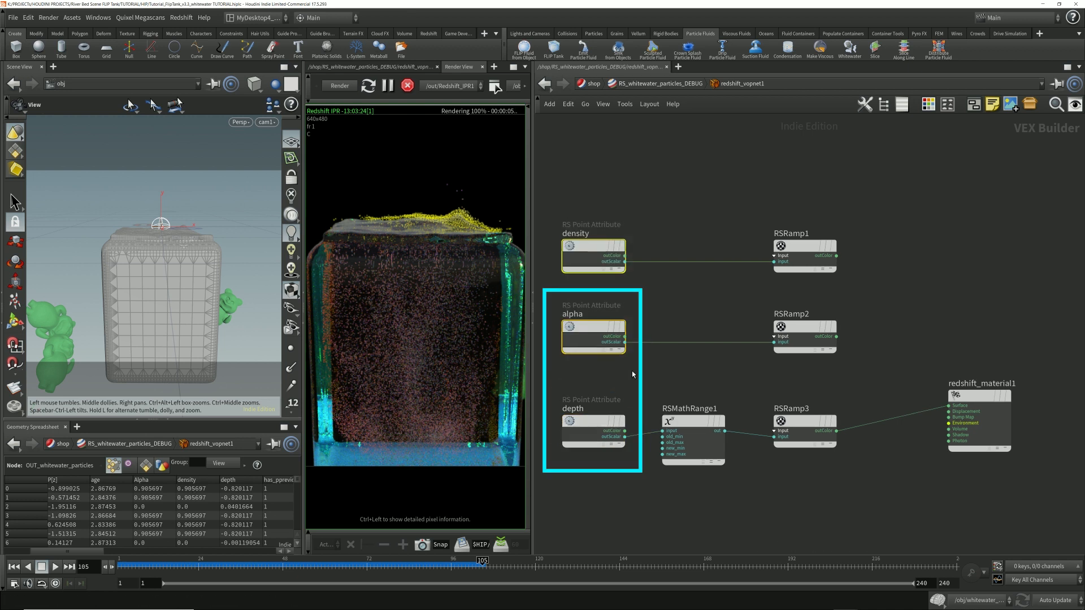
left_click(607, 370)
left_click_drag(638, 299, 547, 509)
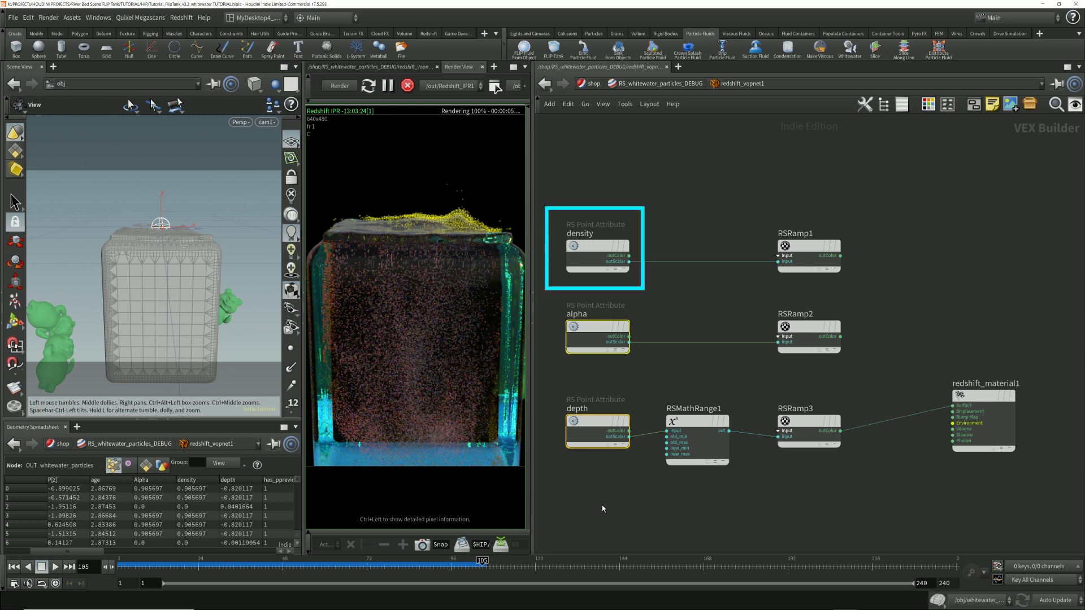
left_click_drag(655, 292, 568, 212)
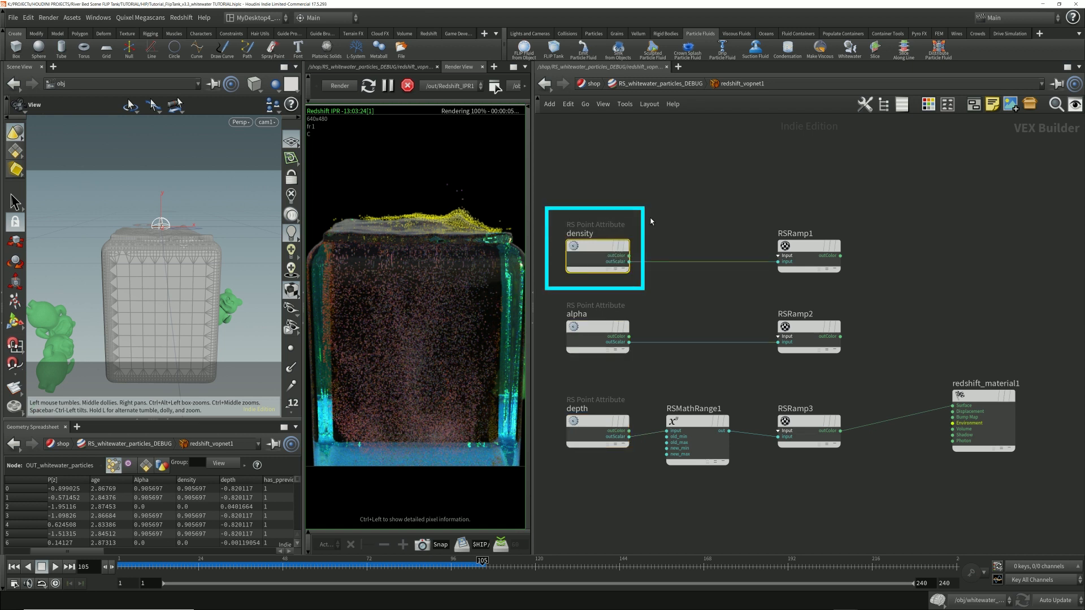
left_click(570, 486)
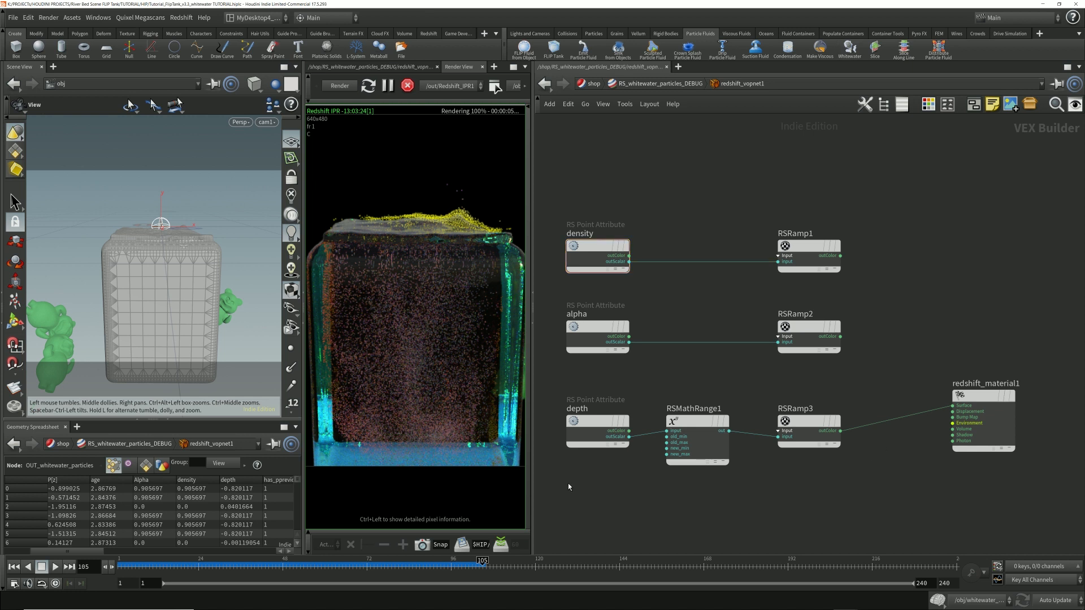
left_click_drag(568, 485, 643, 378)
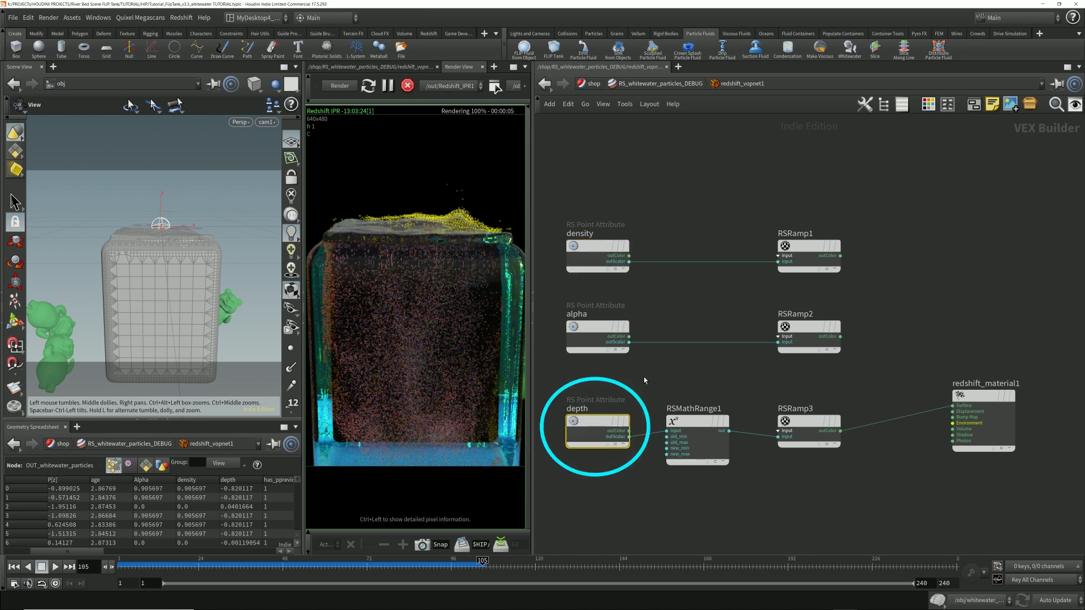
left_click_drag(550, 382, 645, 482)
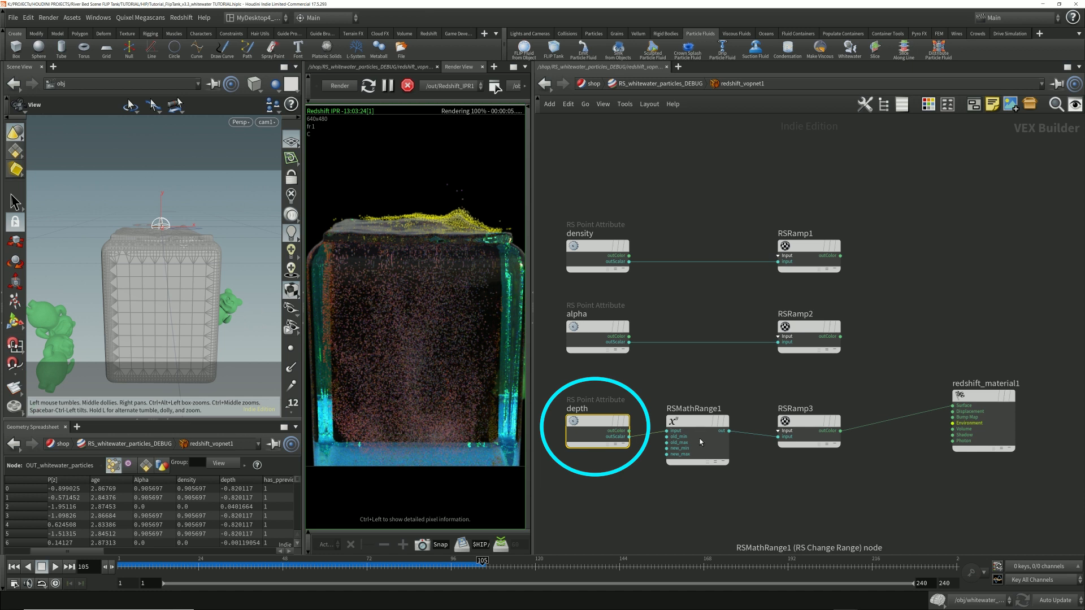
Step: Enlarge the geometry spreadsheet and examine the particles' depth values sorted from highest to lowest
left_click(243, 481)
left_click_drag(89, 553, 117, 553)
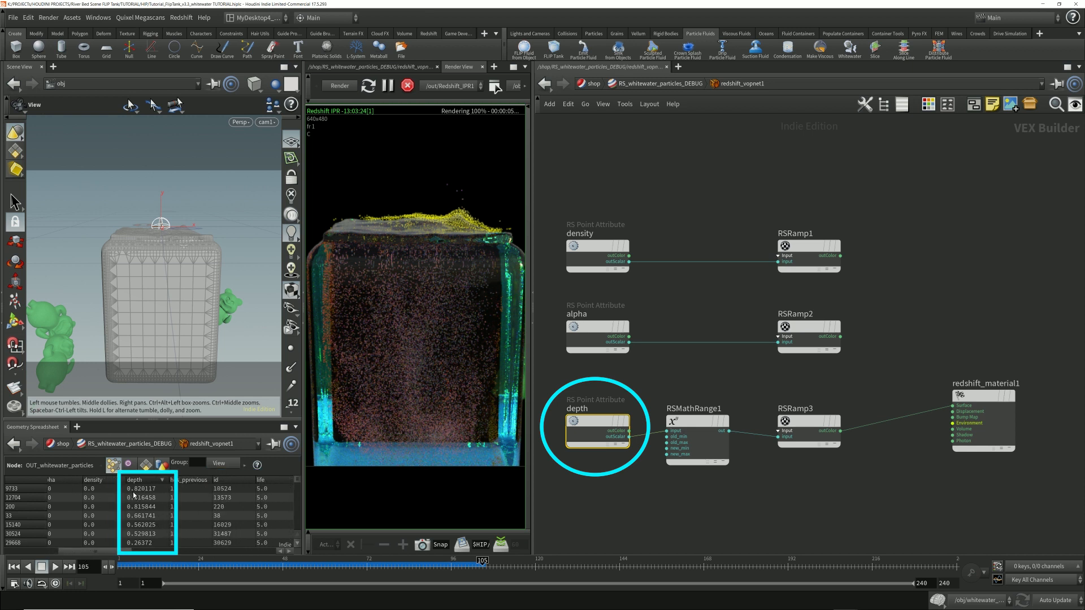
left_click_drag(296, 481, 297, 534)
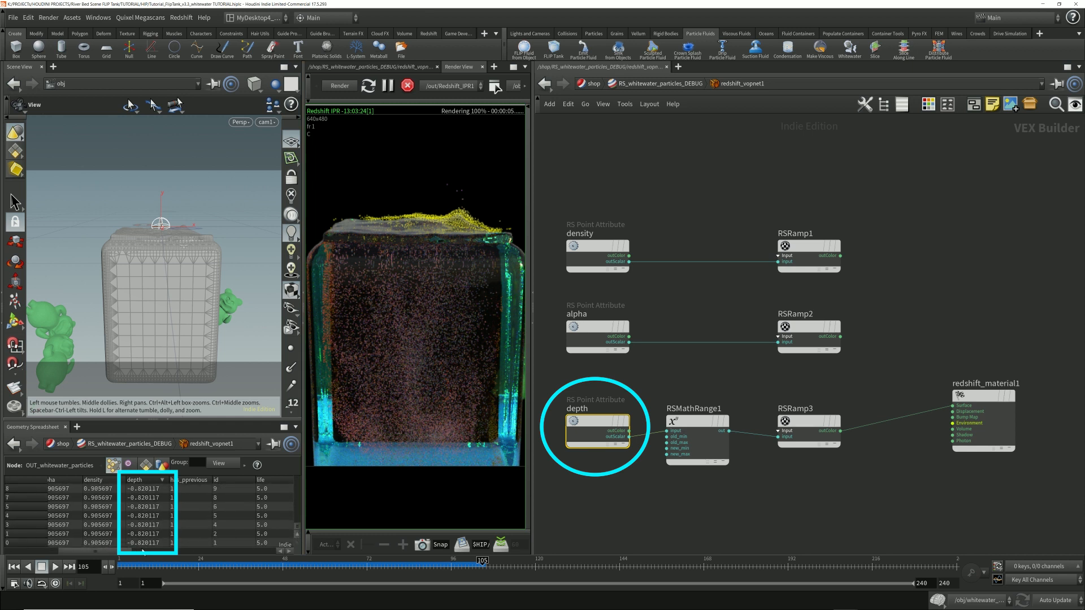
left_click_drag(298, 531, 304, 480)
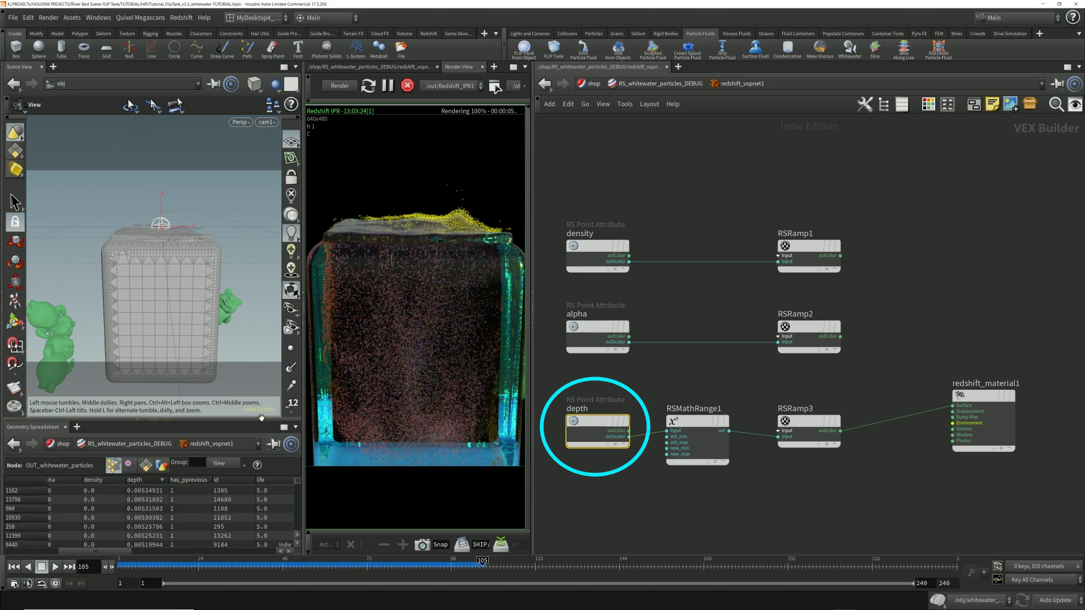
left_click_drag(260, 420, 260, 303)
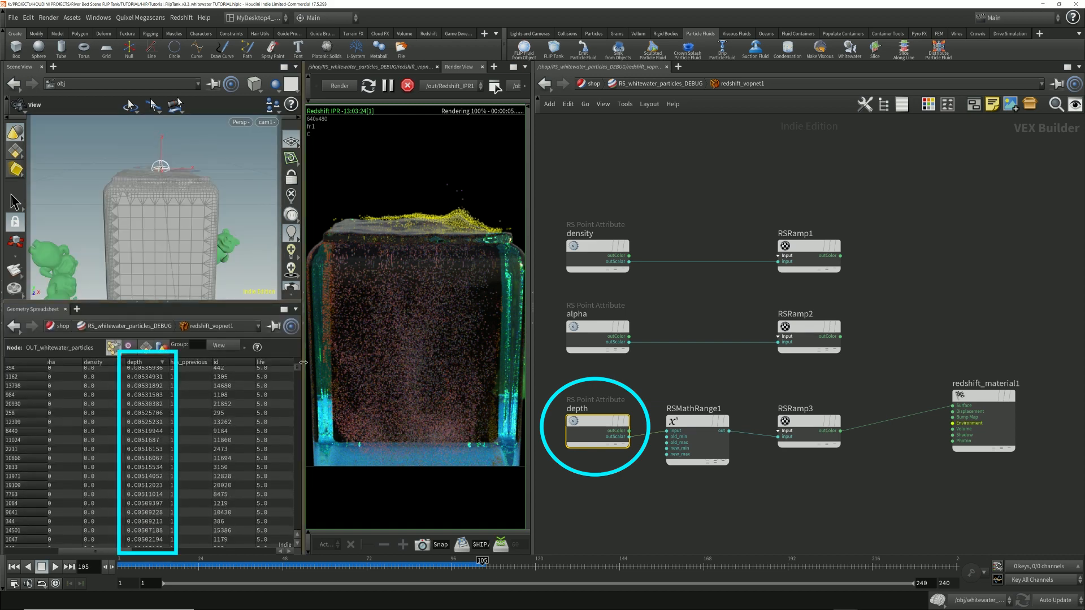
scroll(221, 456, "down", 10)
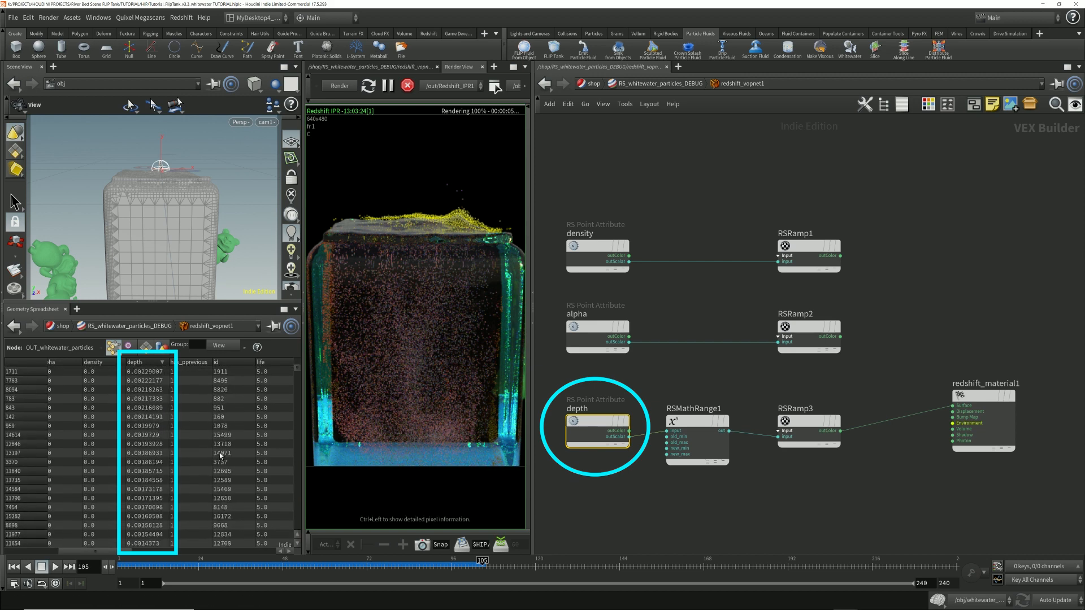
scroll(220, 456, "down", 10)
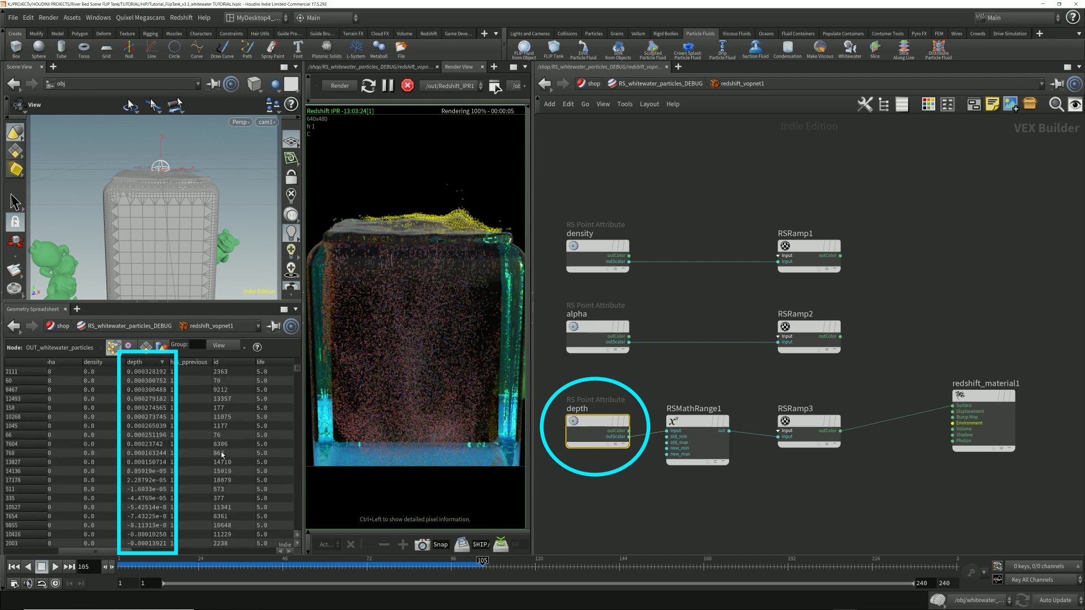
scroll(222, 456, "up", 2)
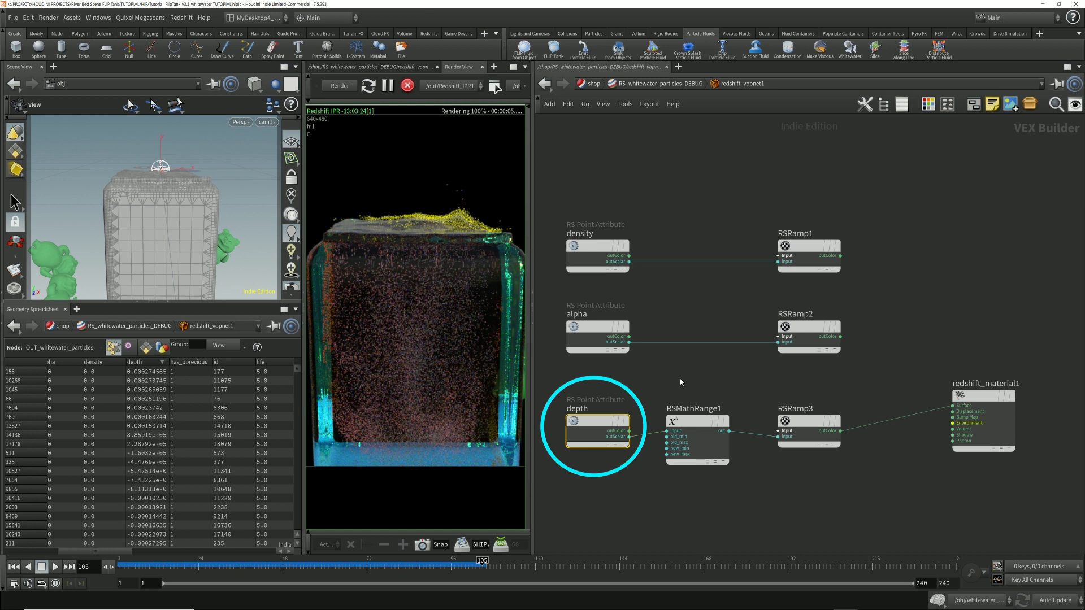
Step: Show the RSRamp3 parameters and compare its color ramp range with the raw depth values in the spreadsheet
mouse_move(589, 424)
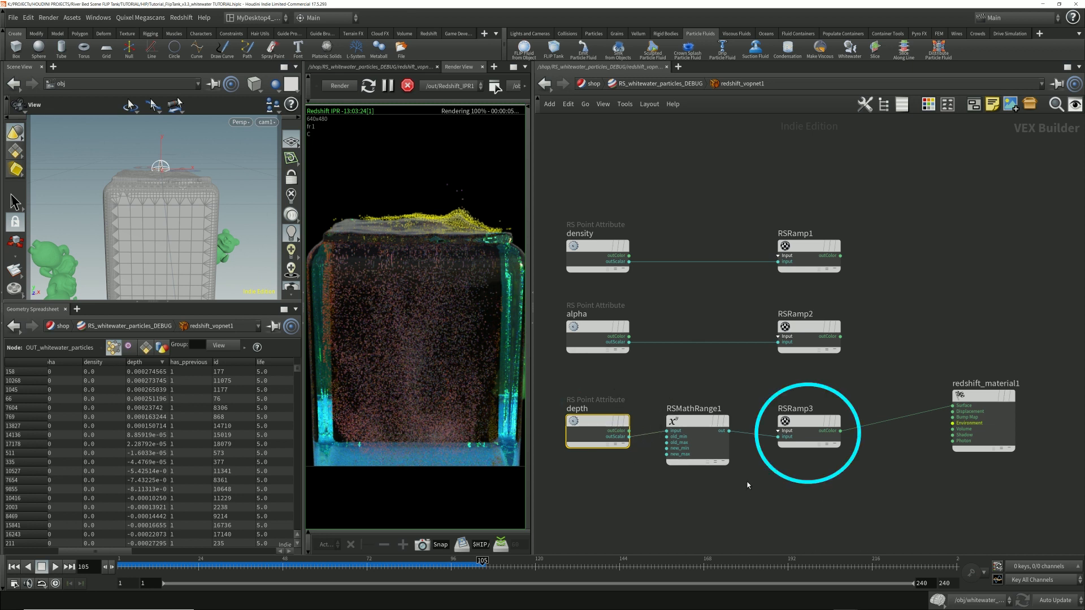
left_click(802, 423)
key("p")
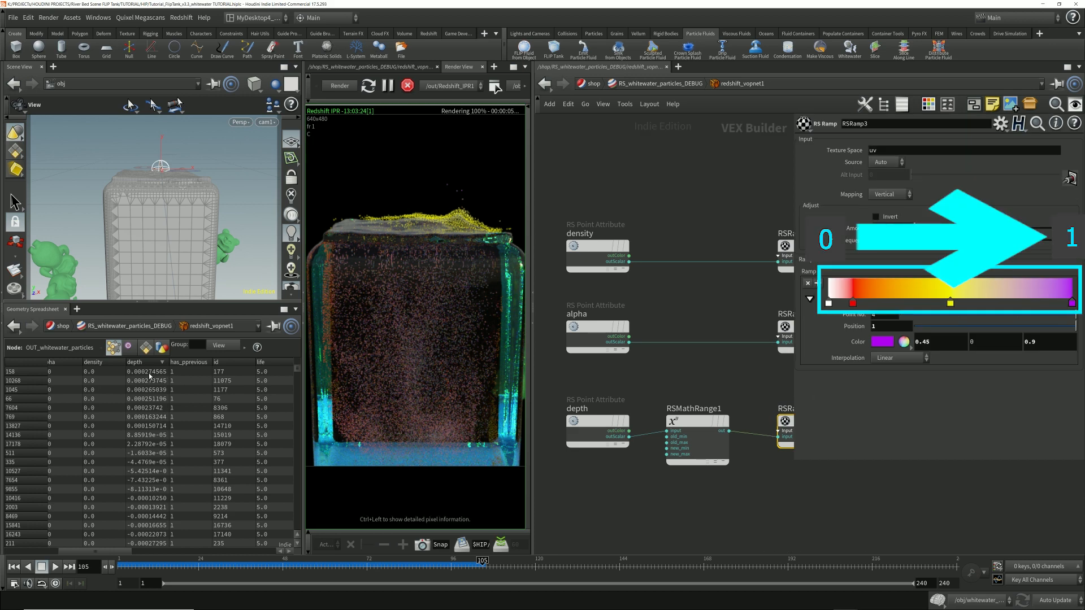
left_click_drag(298, 368, 285, 552)
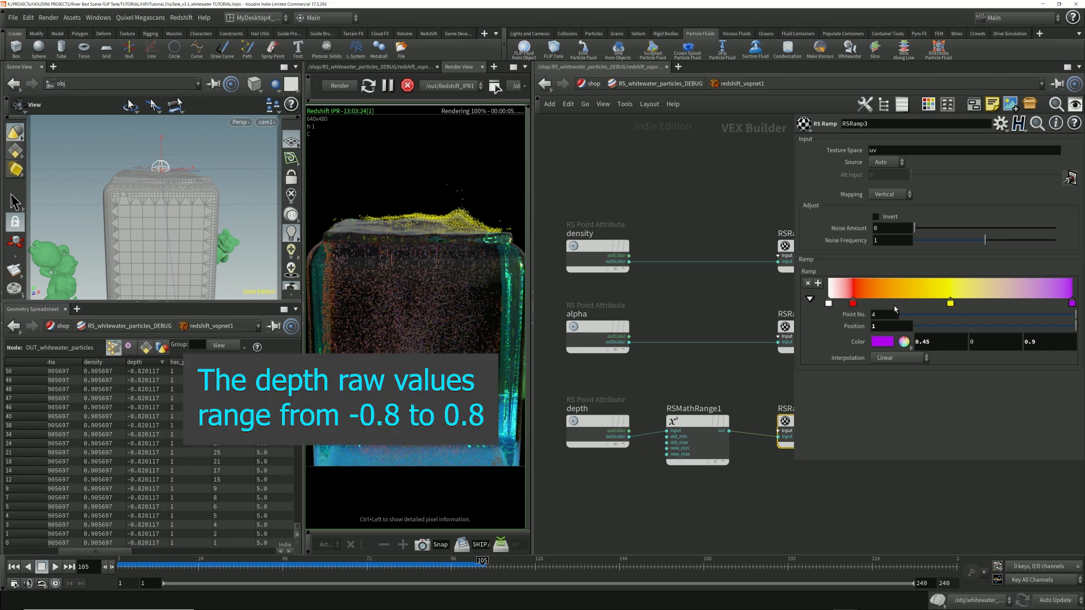
Step: Show the RSMathRange1 parameters and check its Old Range Min and Max against the spreadsheet's depth values
left_click(691, 423)
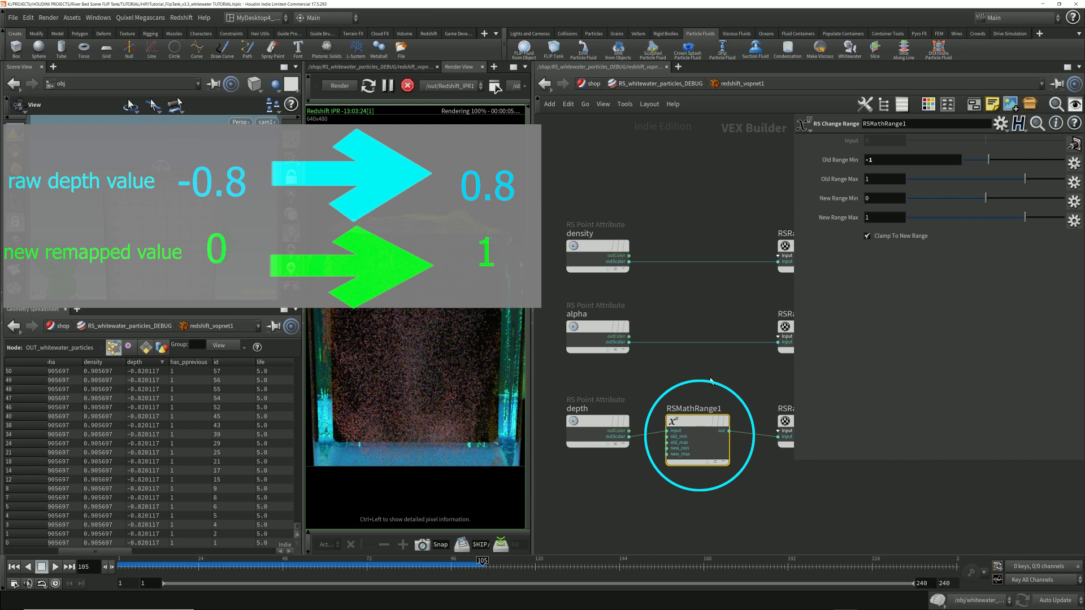
mouse_move(686, 377)
left_mouse_down()
mouse_move(722, 491)
mouse_move(732, 490)
left_mouse_up()
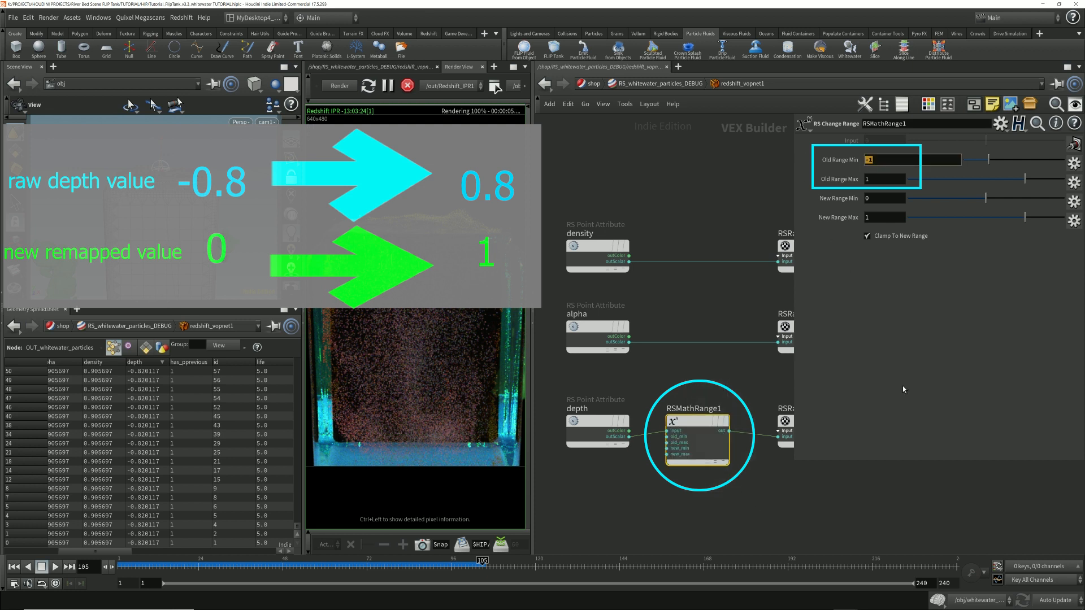
key("Tab")
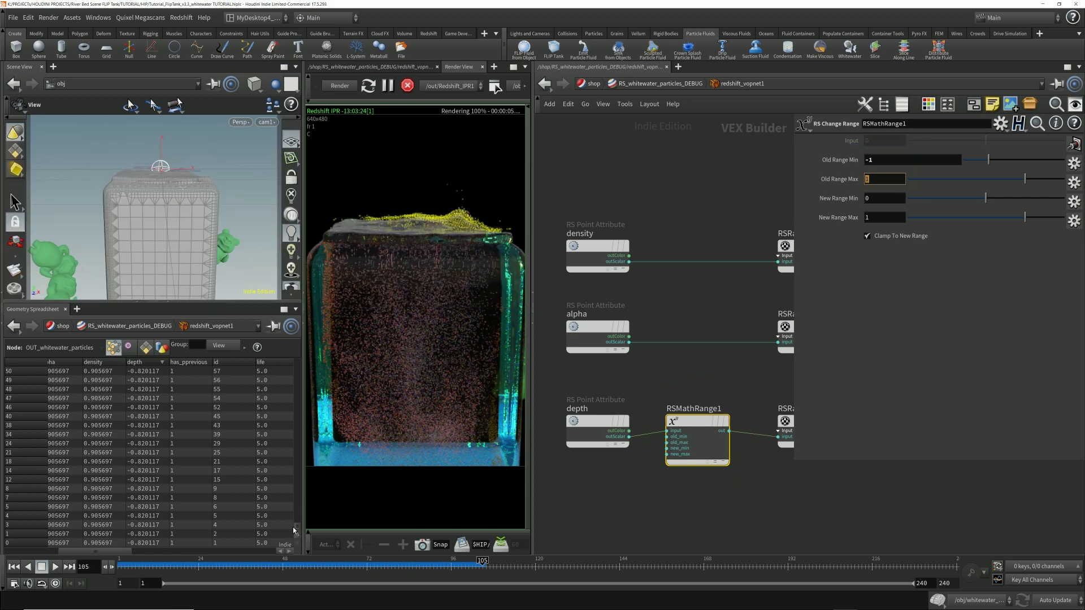
left_click_drag(293, 528, 290, 354)
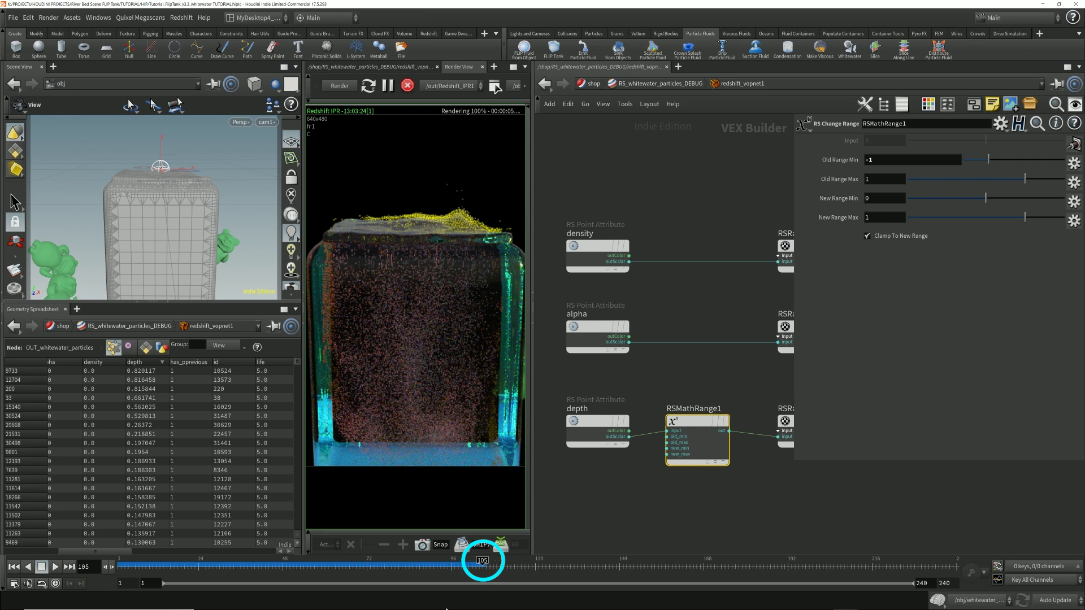
Step: Go to frame 62 and check the highest and lowest depth values against RSMathRange1's old range
left_click(332, 562)
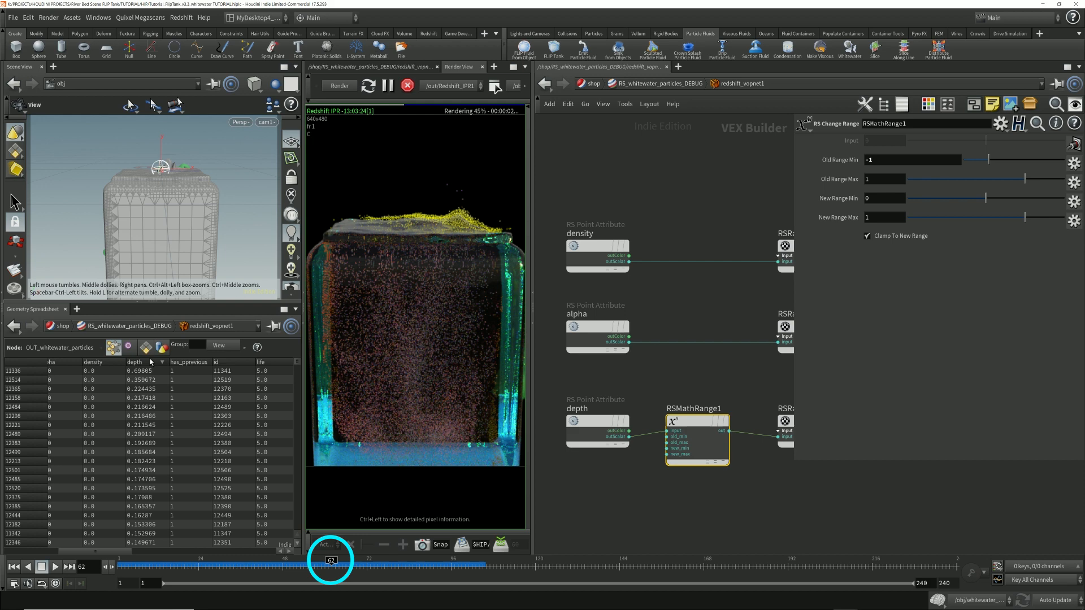
left_click(146, 363)
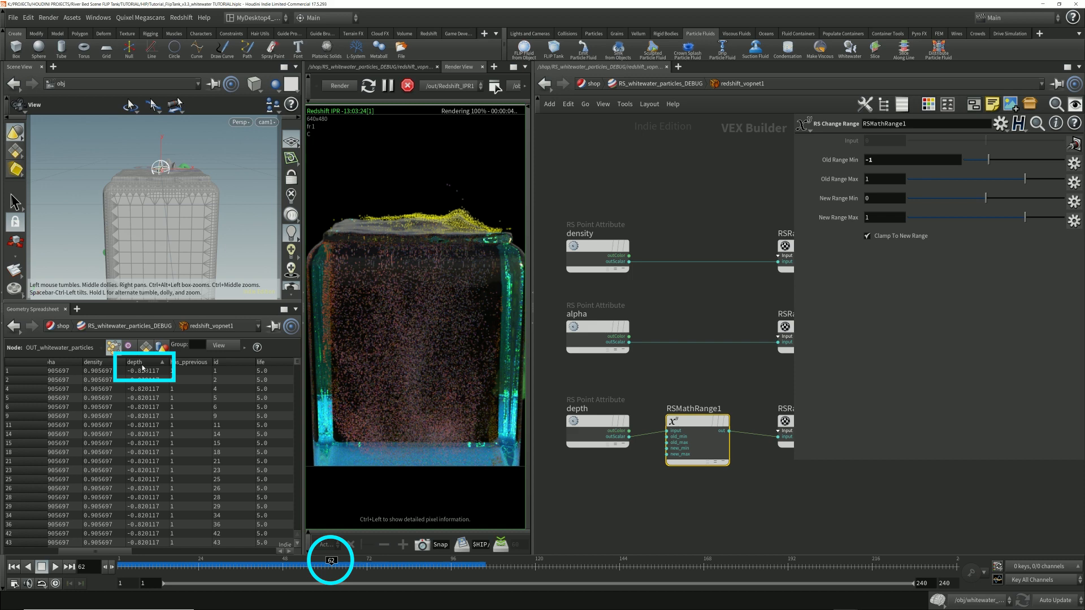
left_click(142, 365)
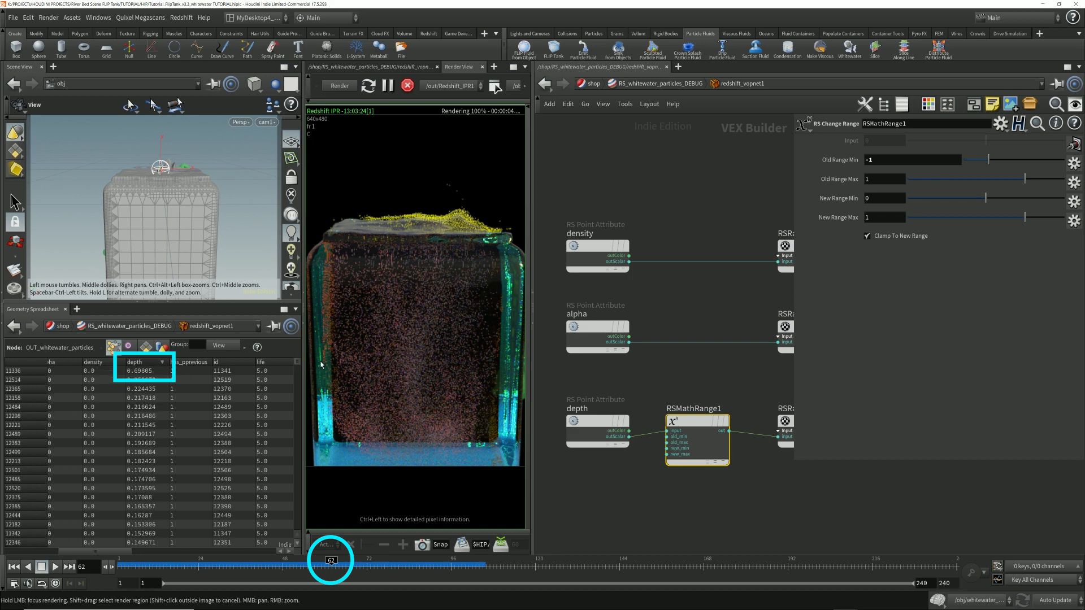
left_click_drag(296, 362, 304, 533)
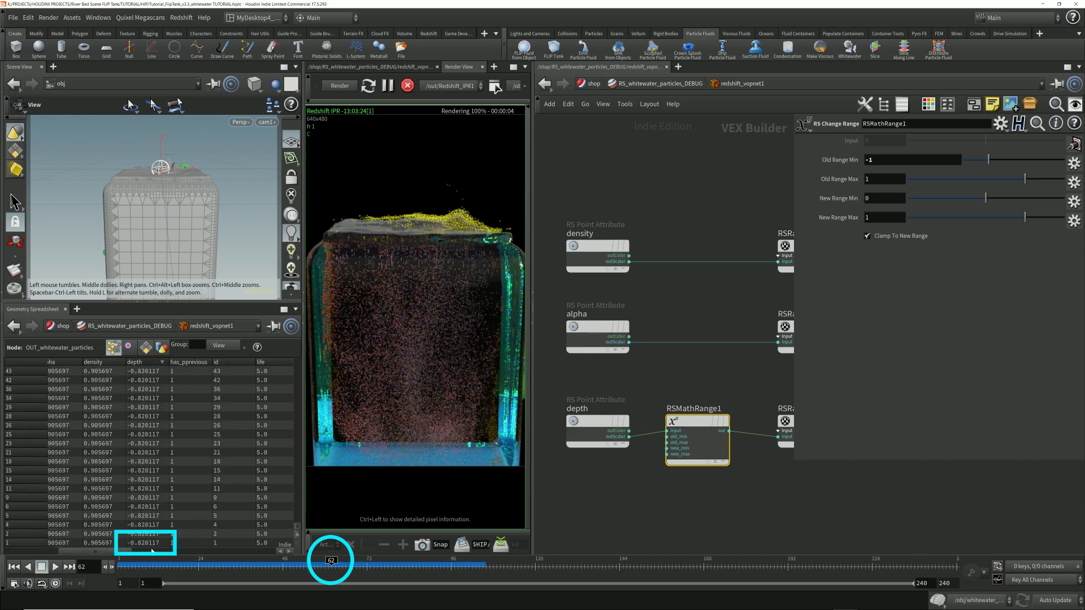
left_click_drag(297, 526, 293, 357)
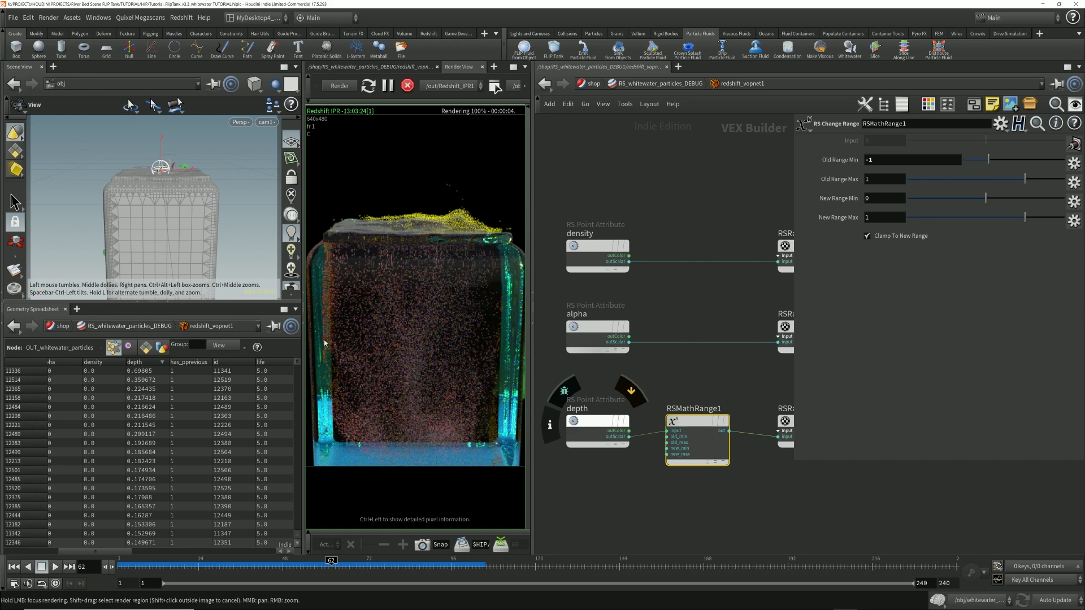
left_click_drag(298, 362, 308, 534)
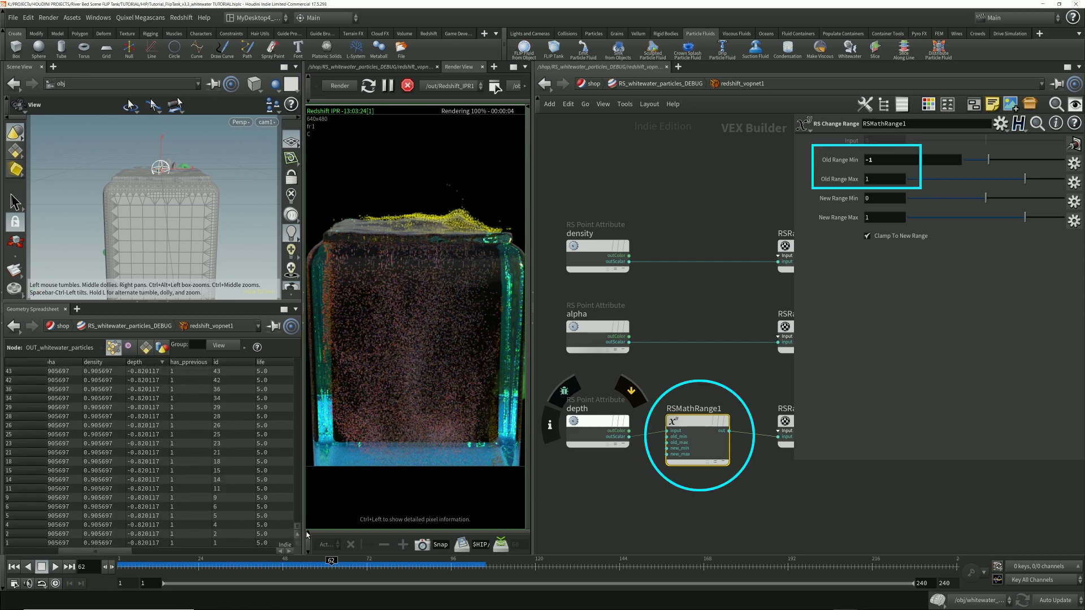
left_click_drag(877, 160, 854, 179)
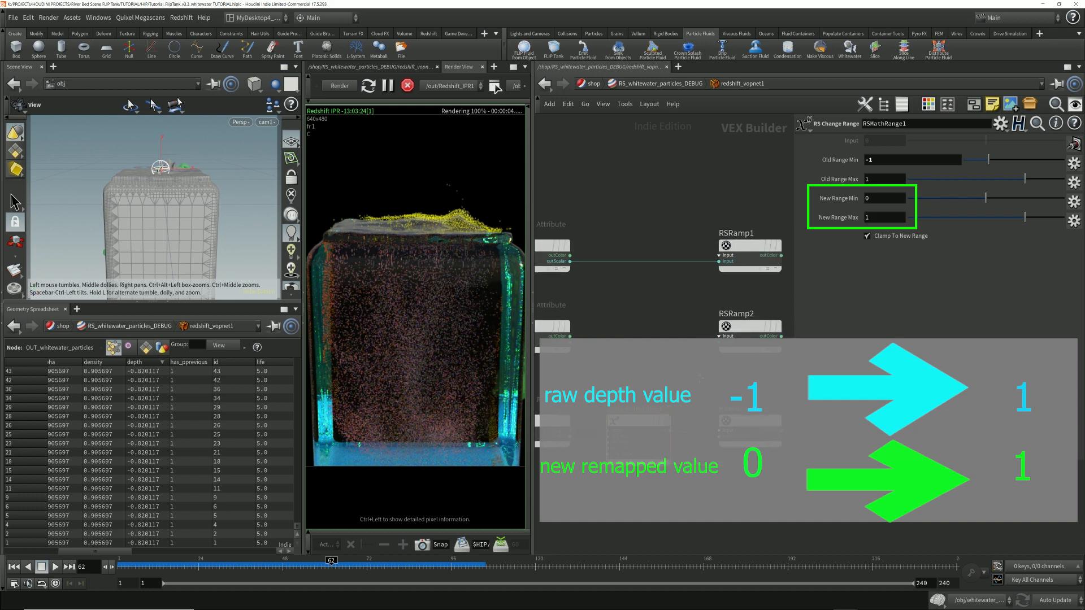
Step: Inspect the position of RSRamp3's yellow ramp point and compare it with the surface particles in the zoomed-out render
left_click(725, 419)
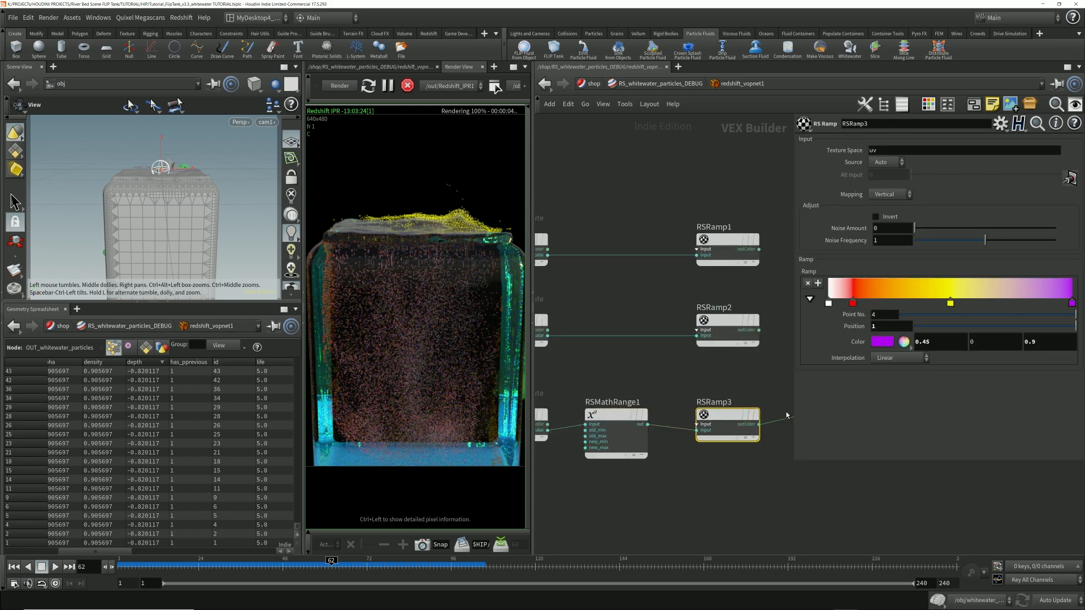
middle_click_drag(753, 389, 678, 389)
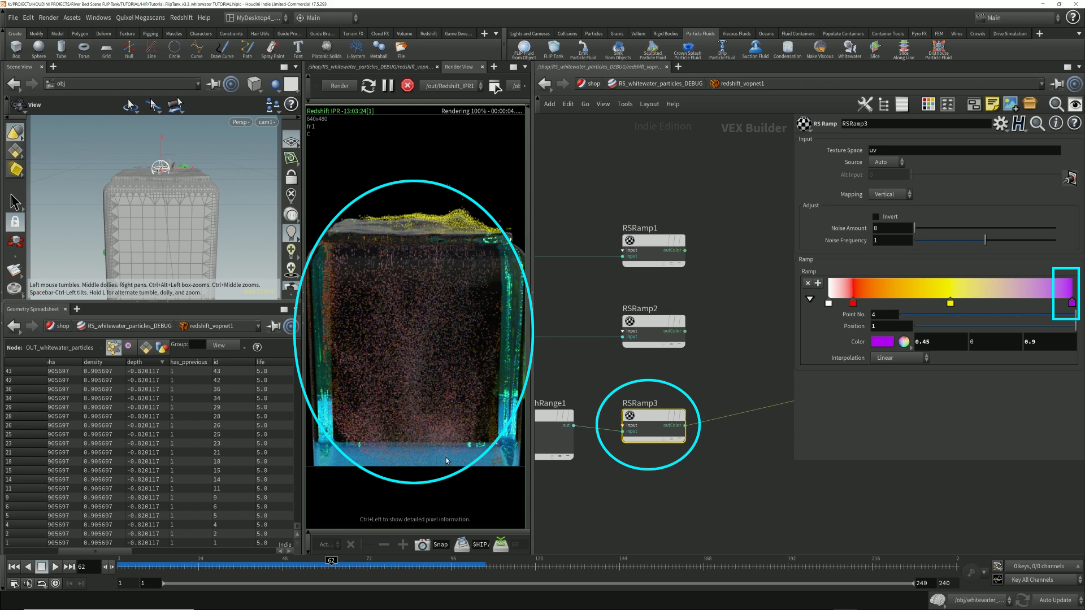
scroll(421, 334, "down", 4)
middle_click_drag(441, 359, 441, 344)
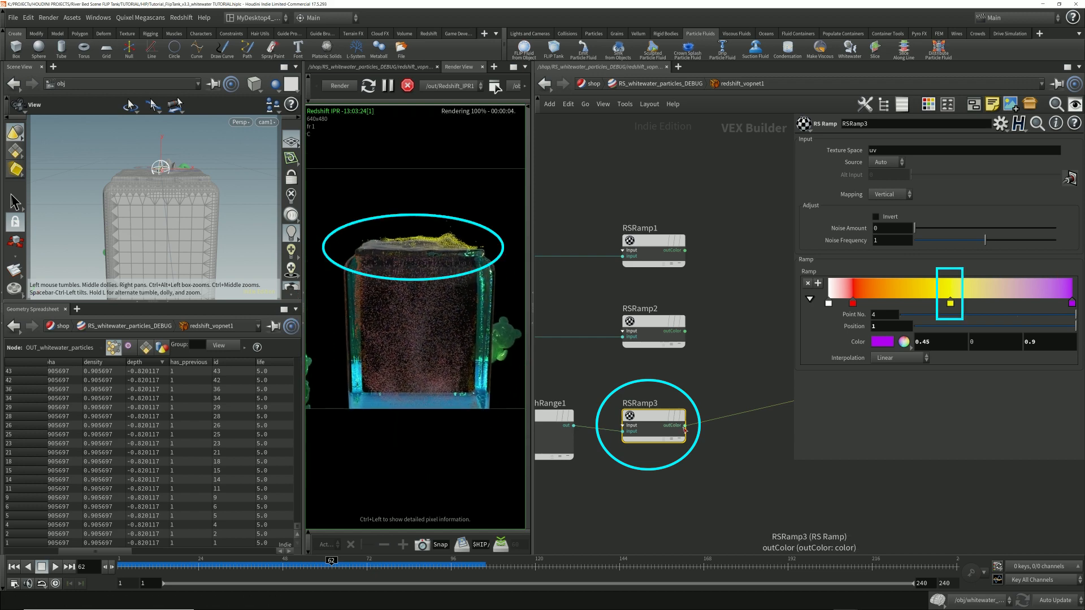
left_click(951, 303)
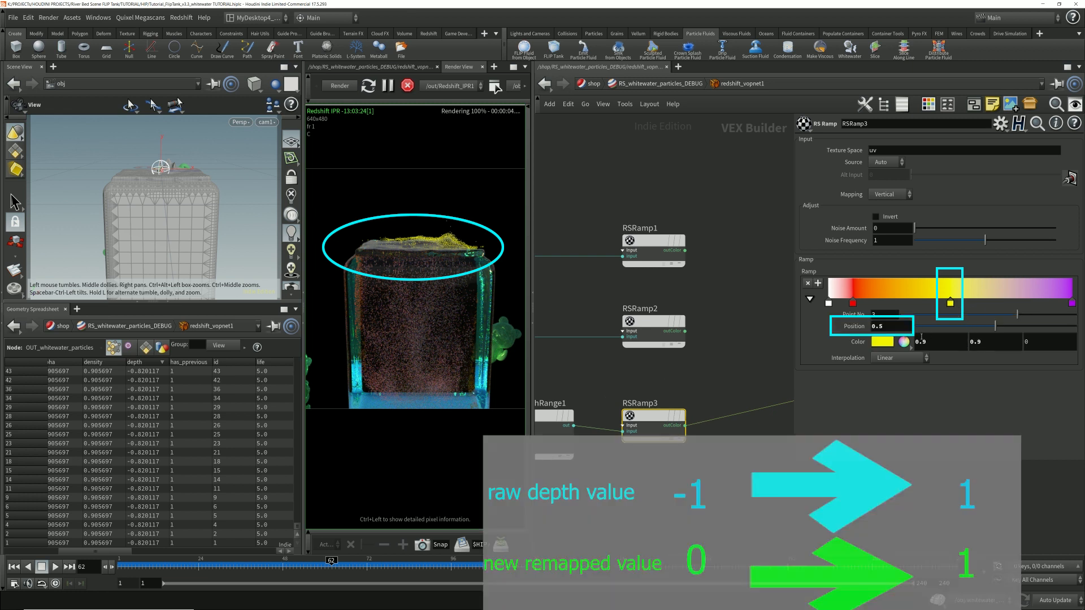
left_click_drag(890, 327, 858, 327)
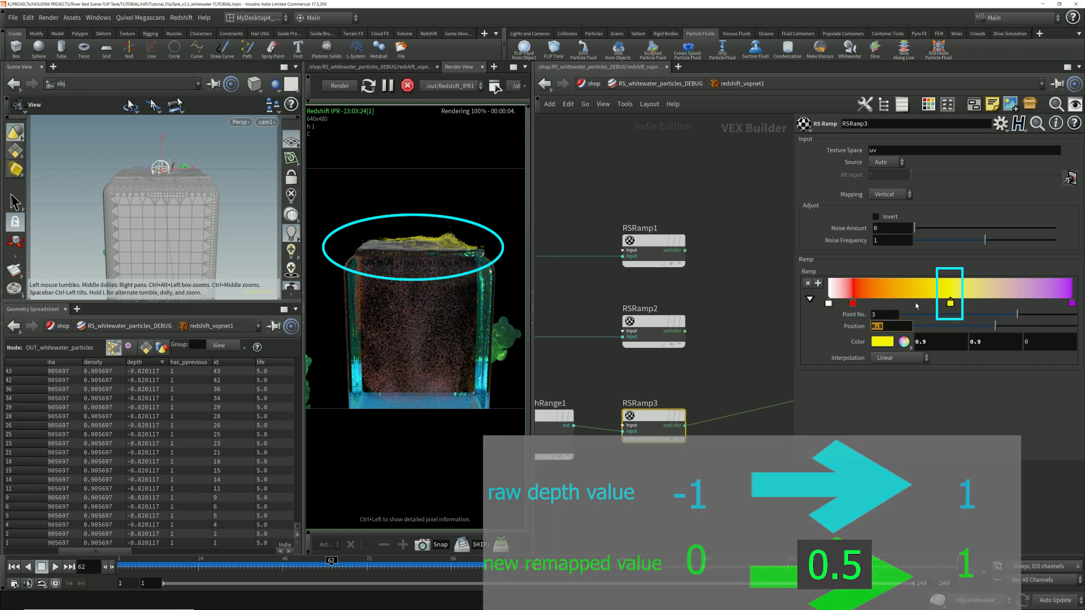
Step: Review the old and new range limits of RSMathRange1 that remap depth for the ramp
middle_click_drag(601, 387, 669, 389)
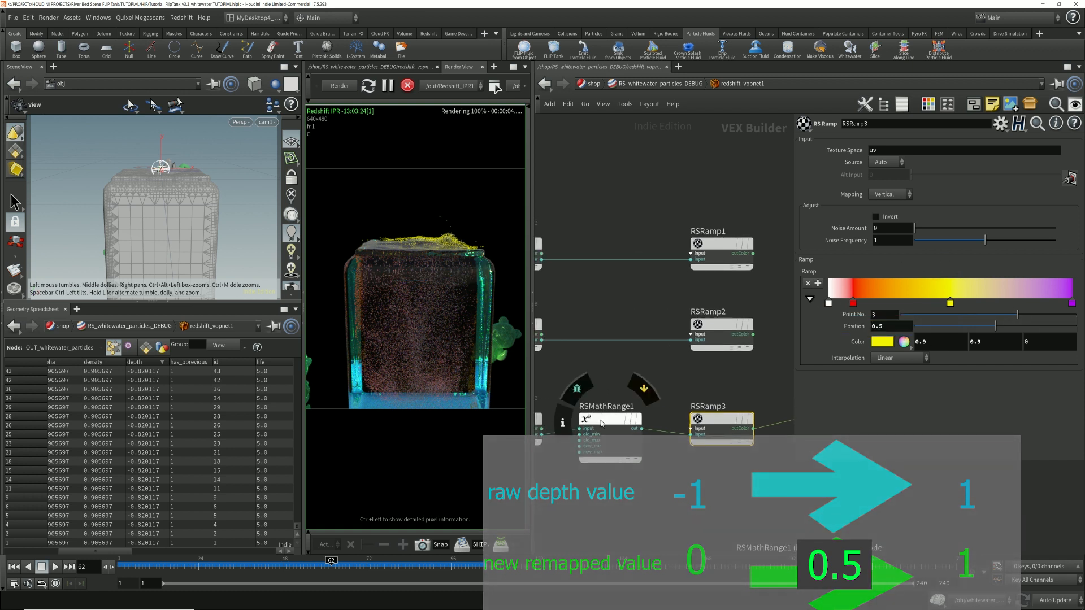
left_click(610, 420)
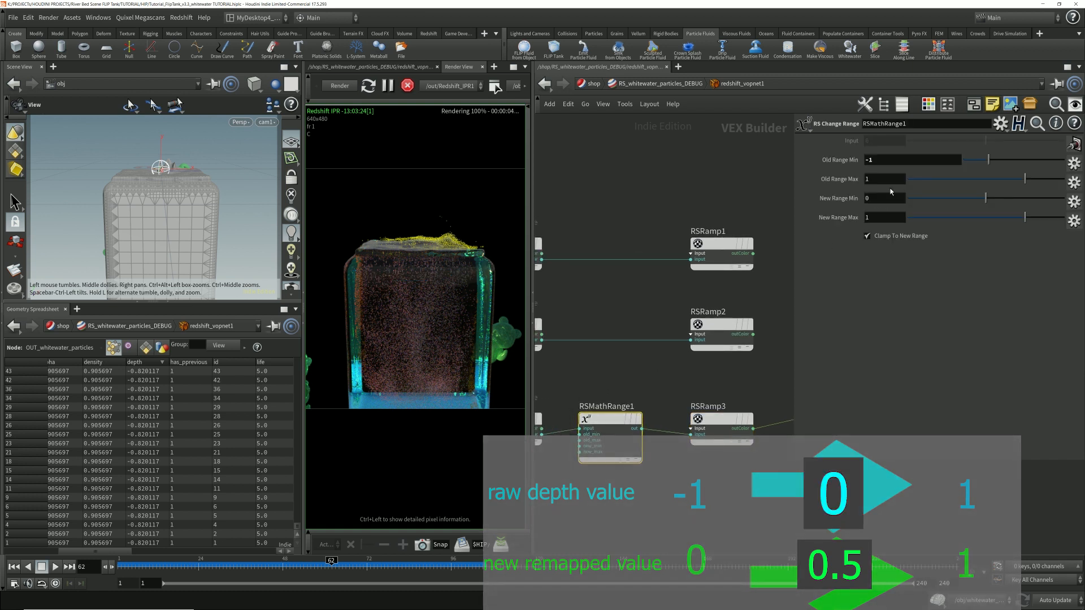
double_click(888, 161)
double_click(878, 178)
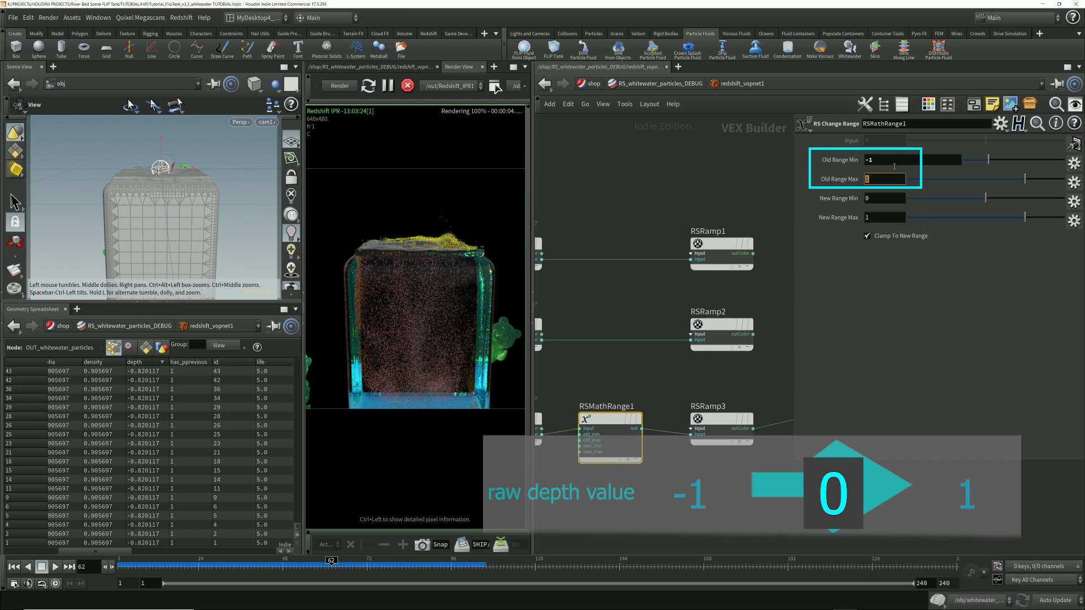
Step: Inspect the position of RSRamp3's red ramp point and compare the white, red and yellow points with the particle colors in the render
left_click(721, 419)
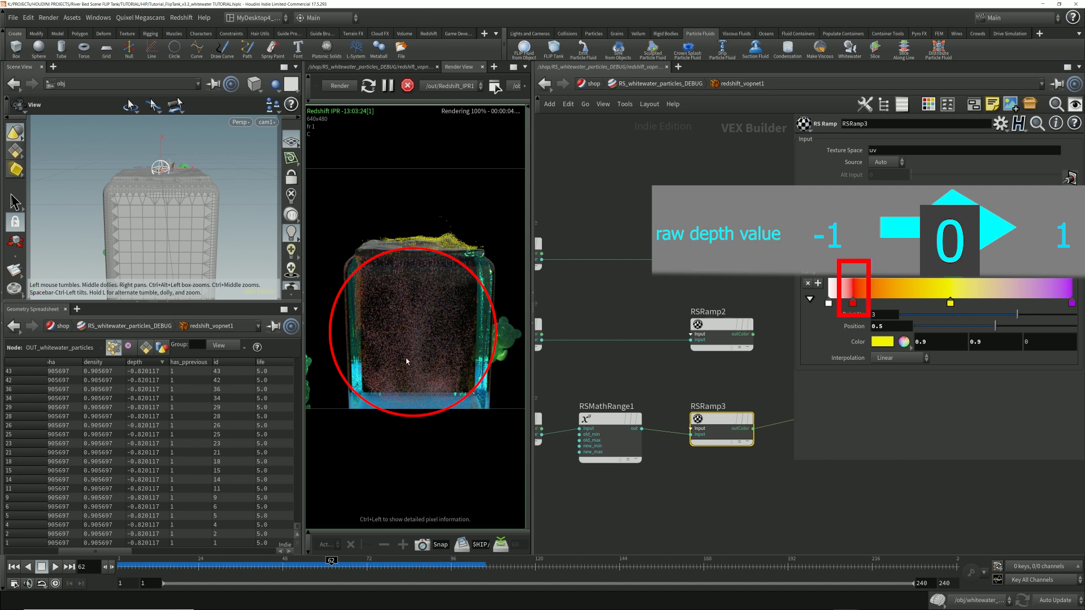
left_click(853, 303)
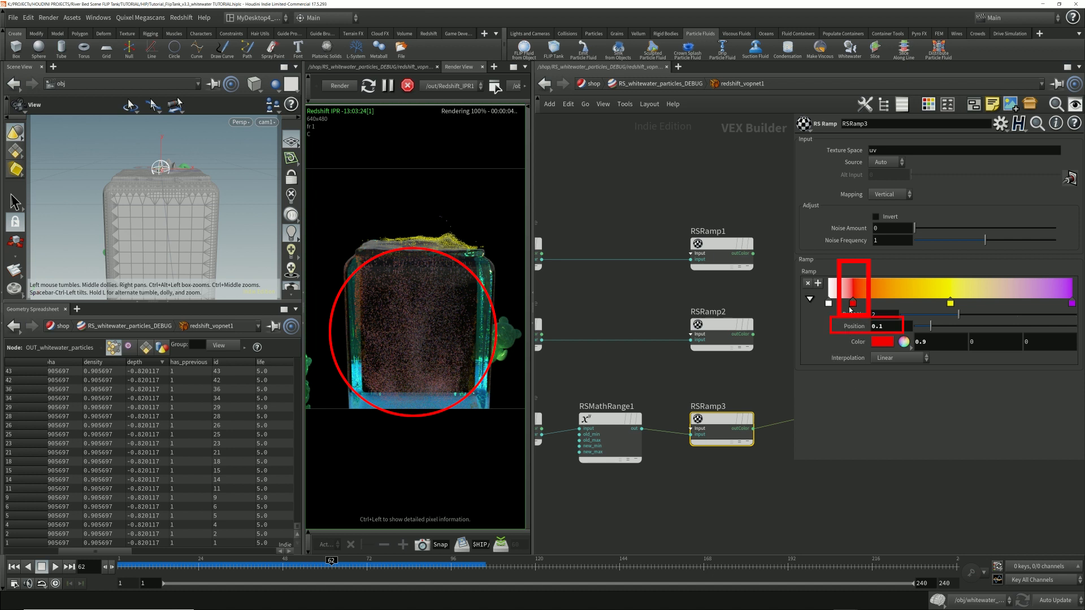
double_click(889, 322)
left_click(891, 327)
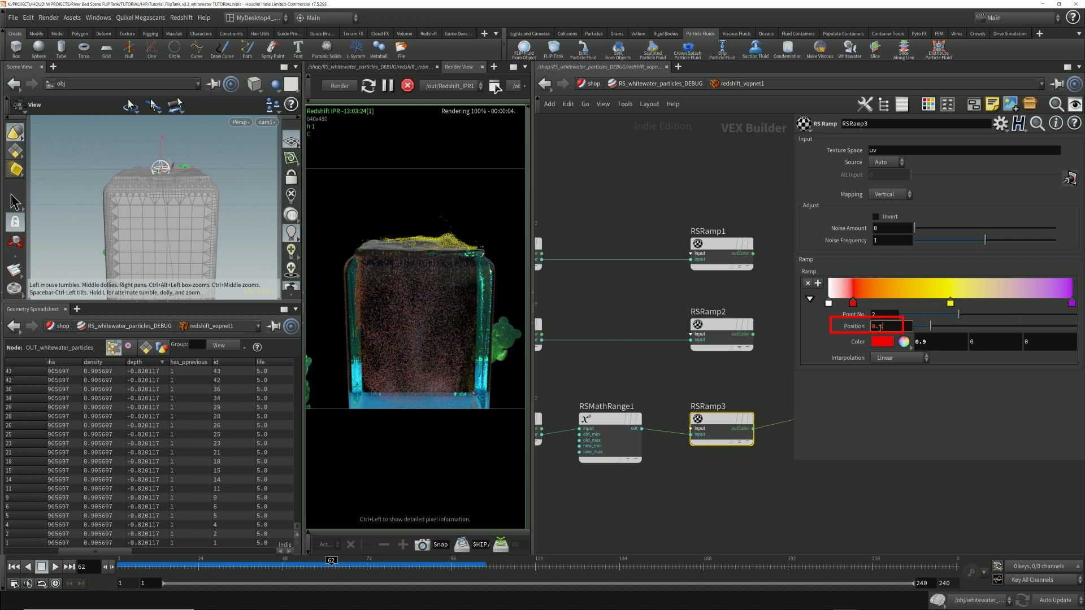
key("Return")
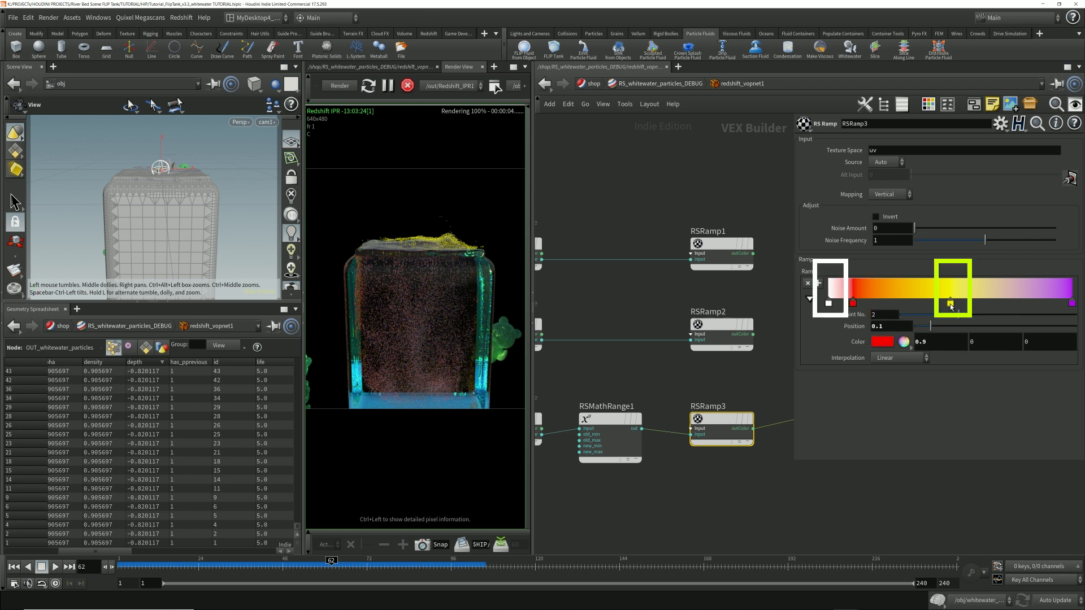
left_click(829, 305)
left_click(950, 306)
left_click(951, 304)
left_click(853, 303)
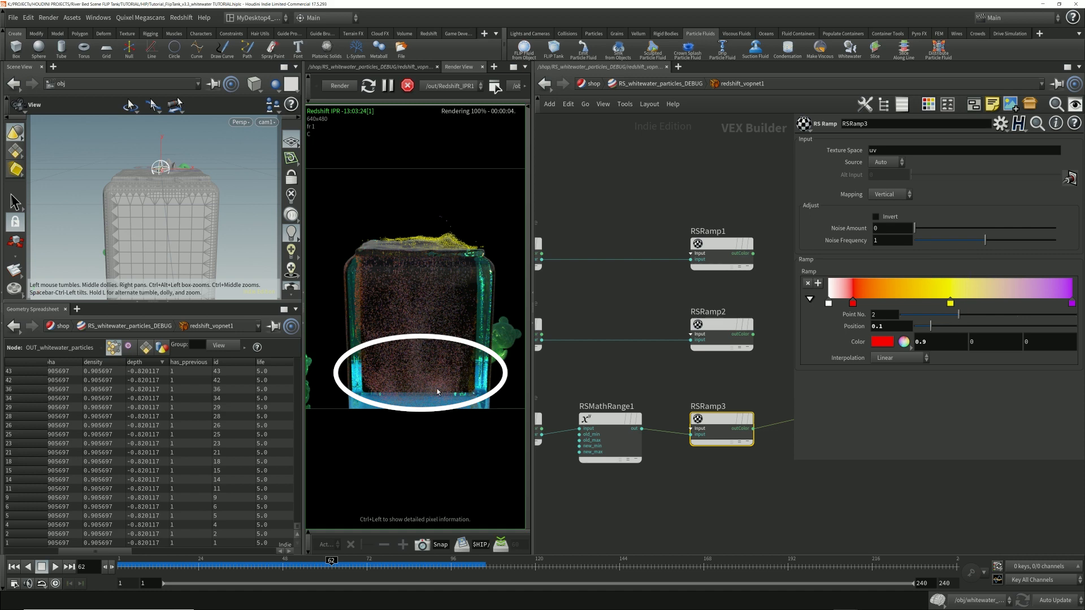
Step: Set the Redshift particle Global Scale Multiplier of the whitewater_particles object to 0.1 and then to 0.5
left_click(659, 85)
left_click(592, 85)
left_click(615, 85)
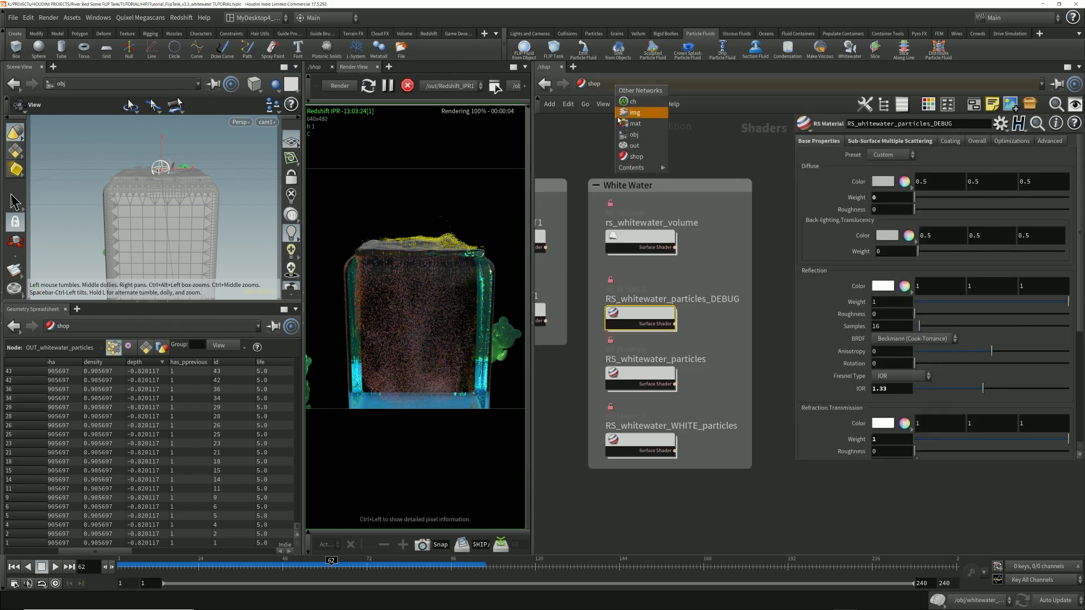
left_click(639, 134)
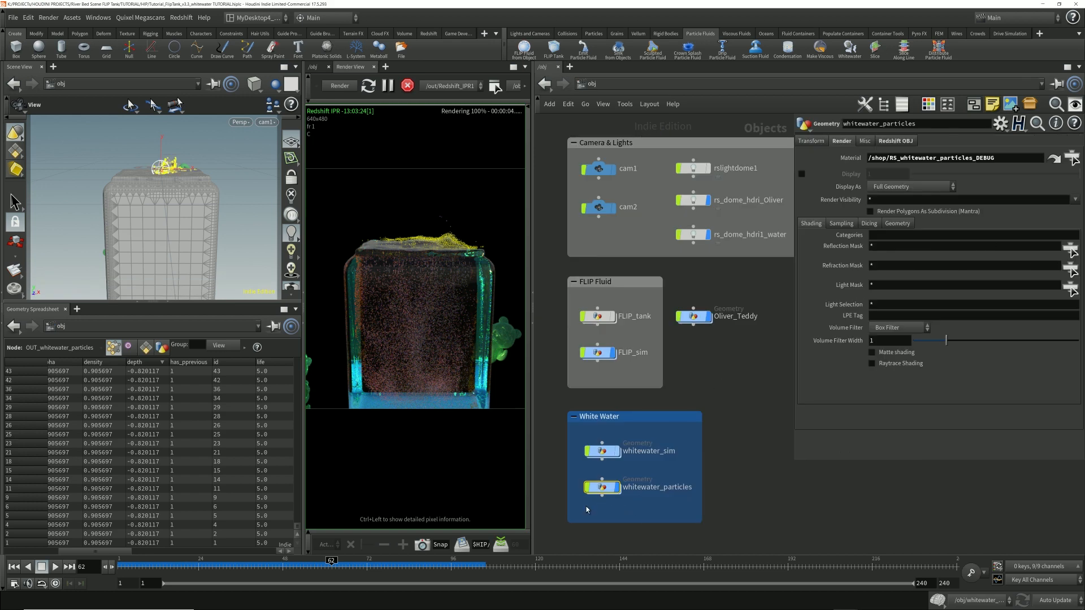
left_click(906, 141)
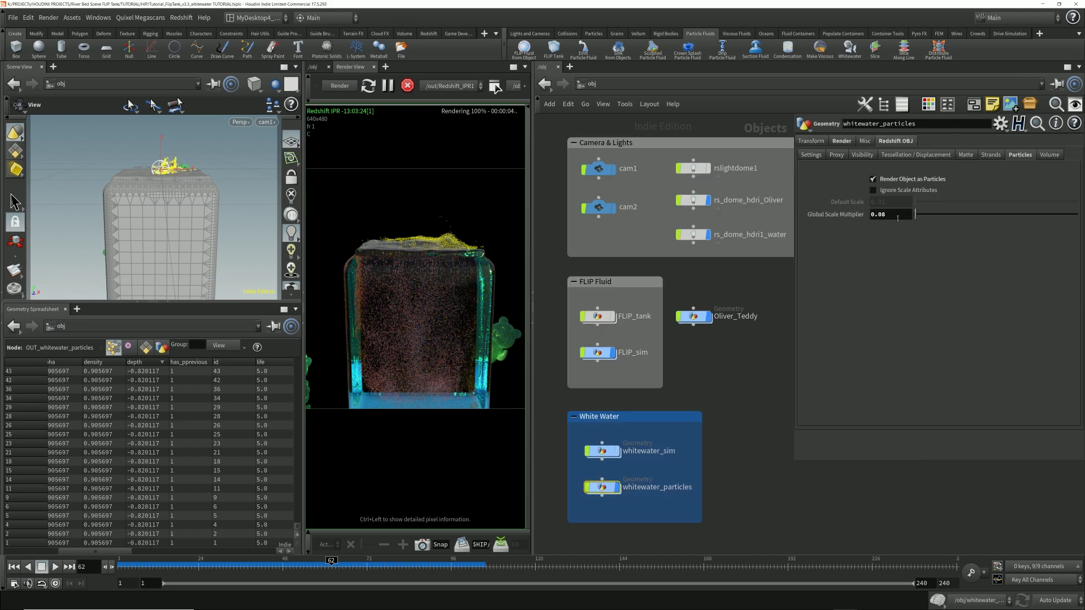
type("0.1")
key("Return")
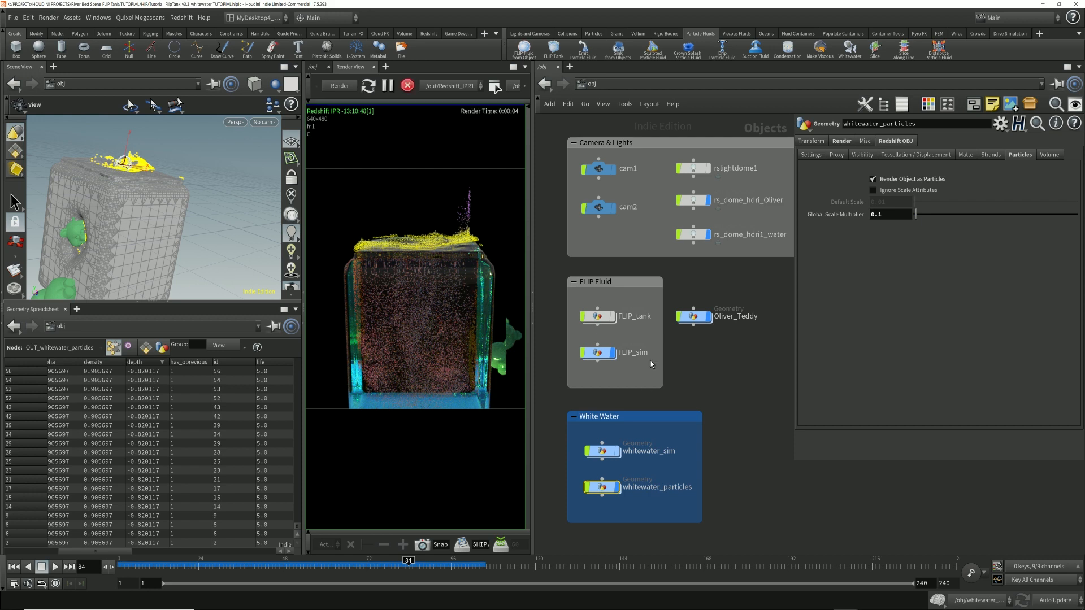
double_click(897, 215)
type("0.5")
key("Return")
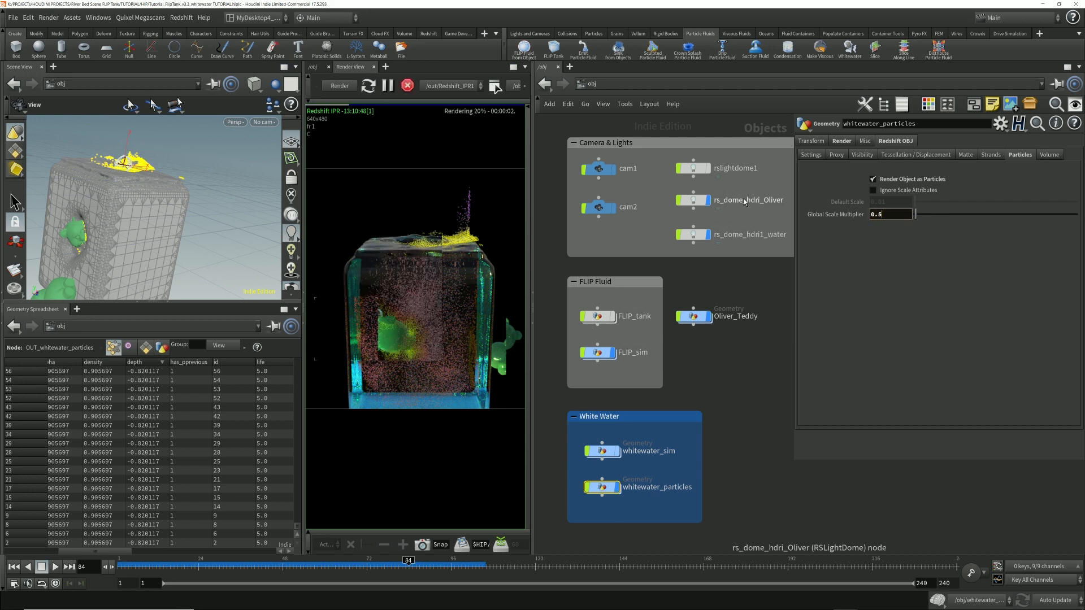
Step: Reopen redshift_vopnet1 inside RS_whitewater_particles_DEBUG and compare RSRamp3's yellow, red and white points with the enlarged particles in the render
left_click(625, 81)
left_click(652, 137)
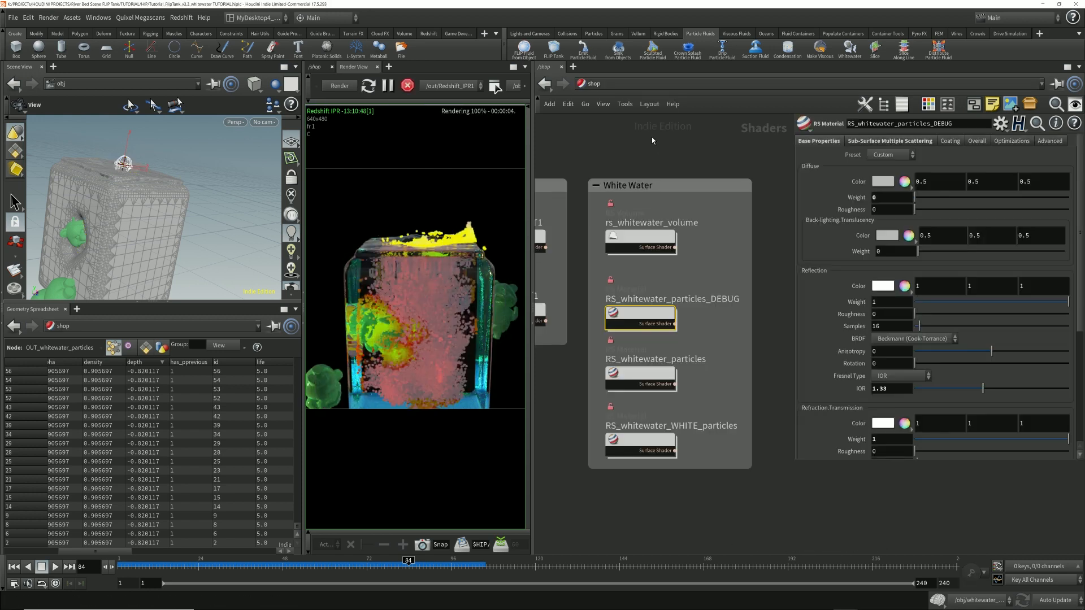
double_click(645, 315)
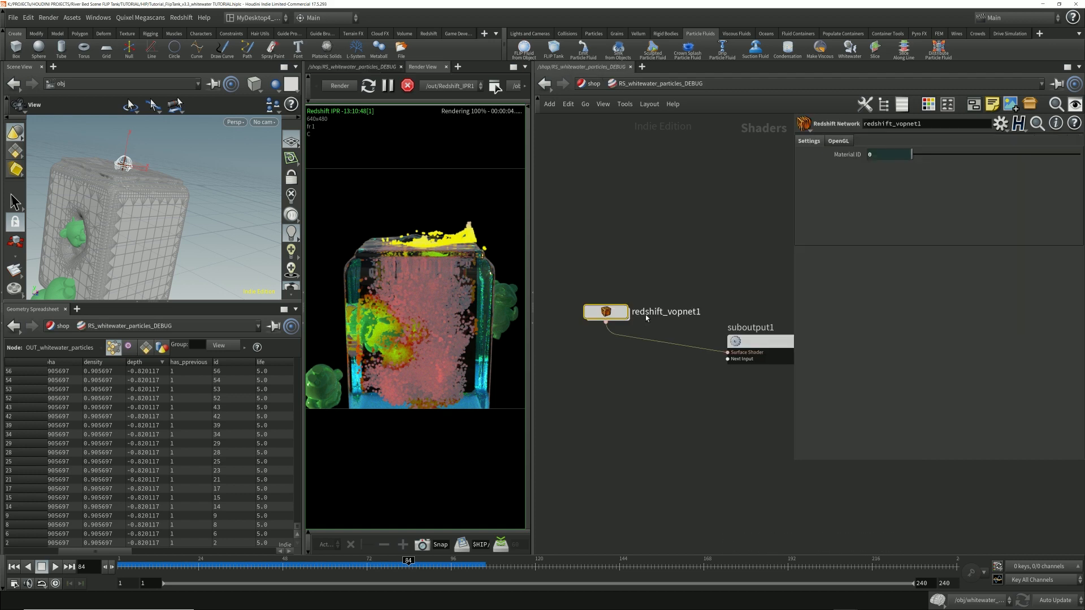
double_click(605, 311)
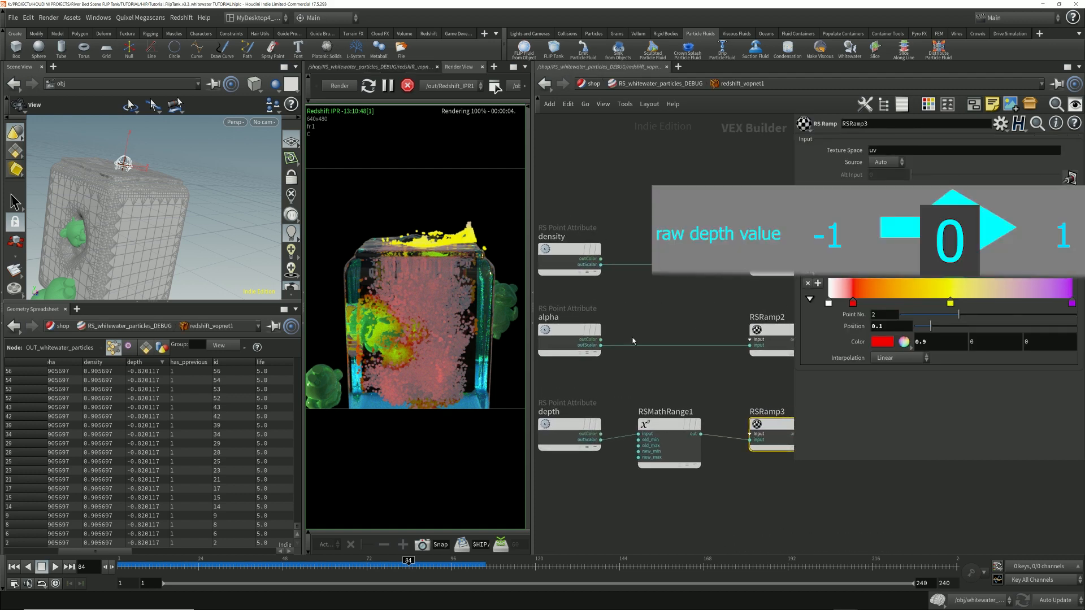
left_click(950, 304)
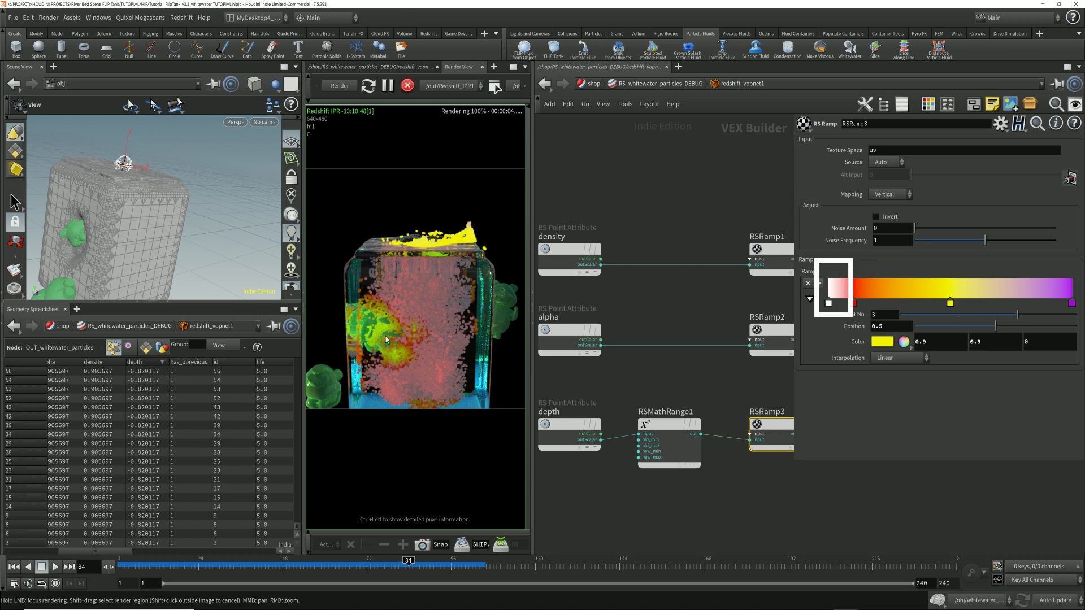
left_click(854, 304)
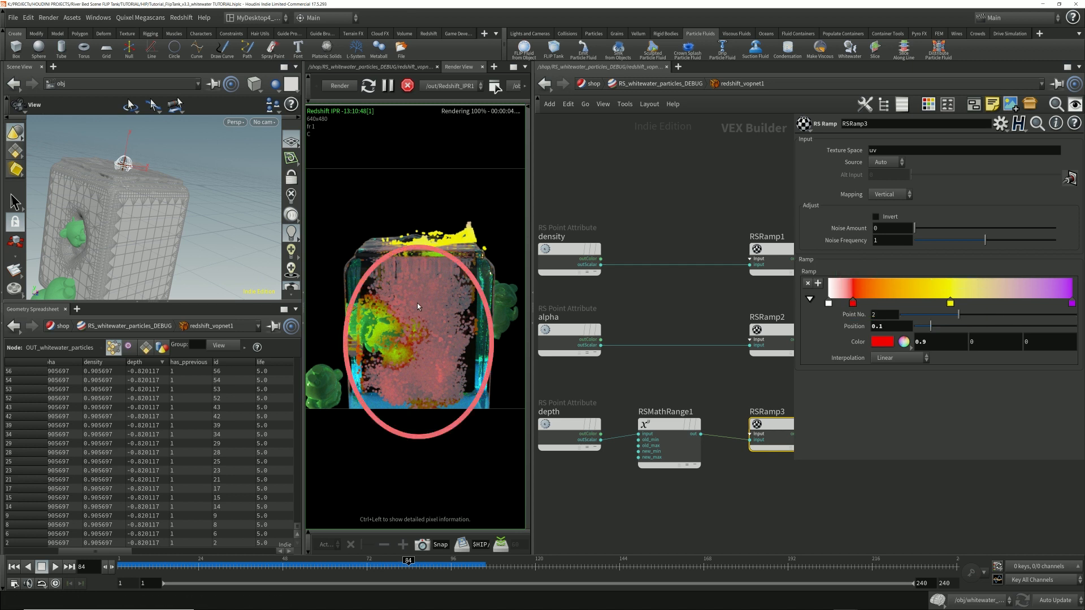
left_click(829, 303)
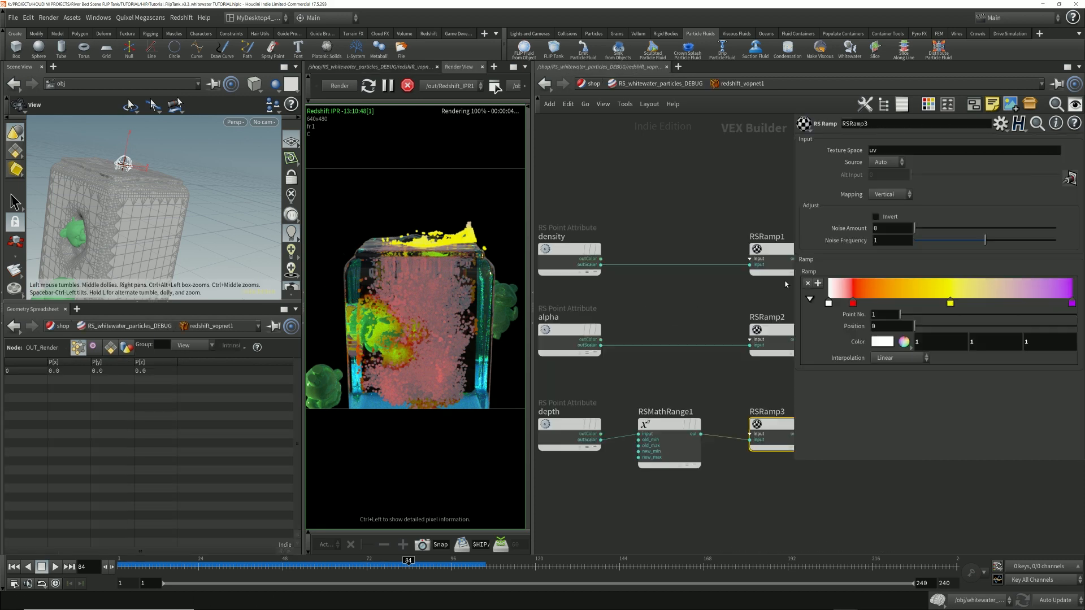
middle_click_drag(637, 378, 673, 379)
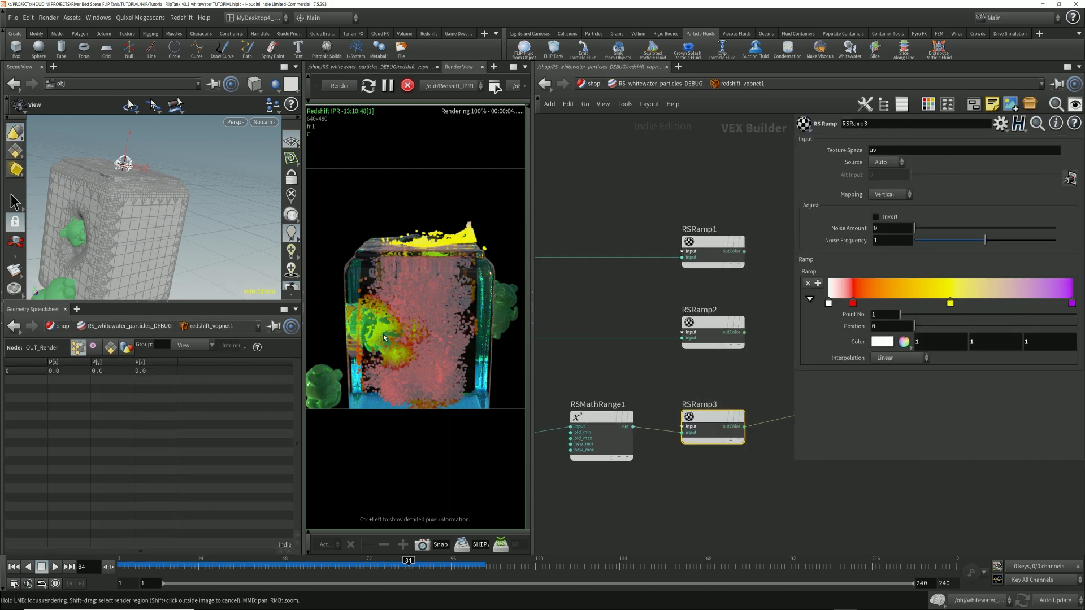
Step: Enlarge the scene viewport and examine the cavity in the water surface mesh around the submerged teddy from several angles
left_click_drag(217, 301, 217, 425)
right_click_drag(99, 301, 164, 277)
mouse_move(164, 277)
left_mouse_down()
mouse_move(182, 260)
mouse_move(136, 165)
mouse_move(160, 277)
left_mouse_up()
scroll(182, 260, "up", 4)
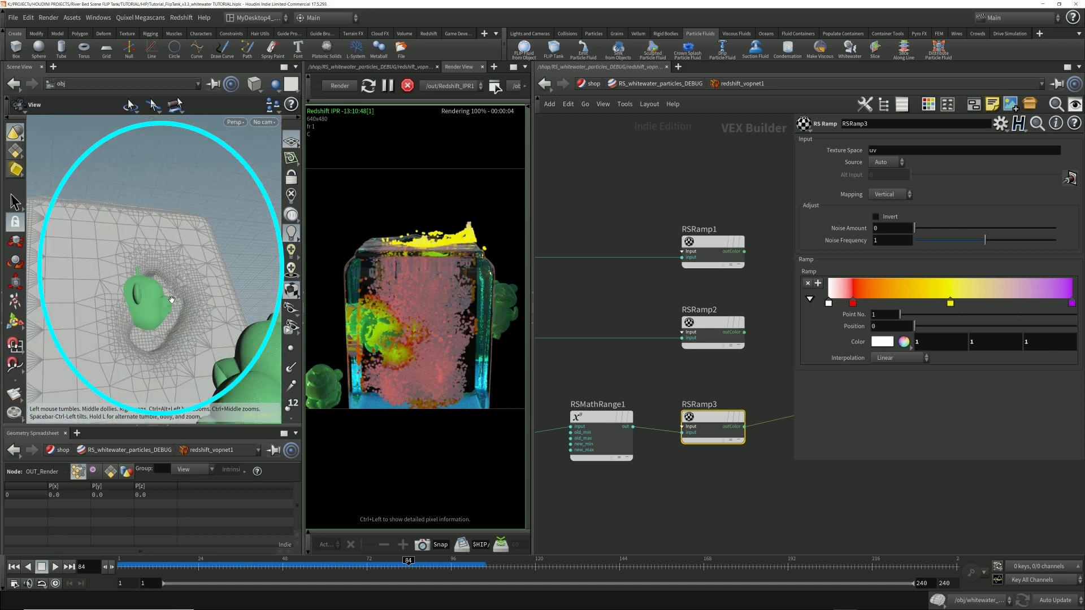
mouse_move(165, 332)
left_mouse_down()
mouse_move(159, 312)
mouse_move(149, 325)
left_mouse_up()
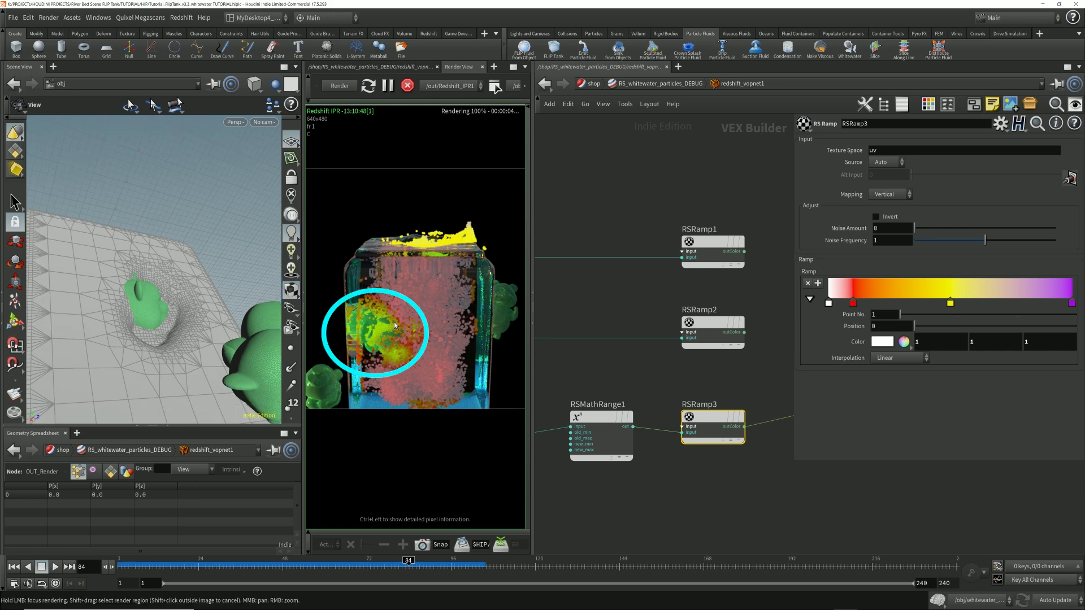
left_click_drag(146, 318, 220, 310)
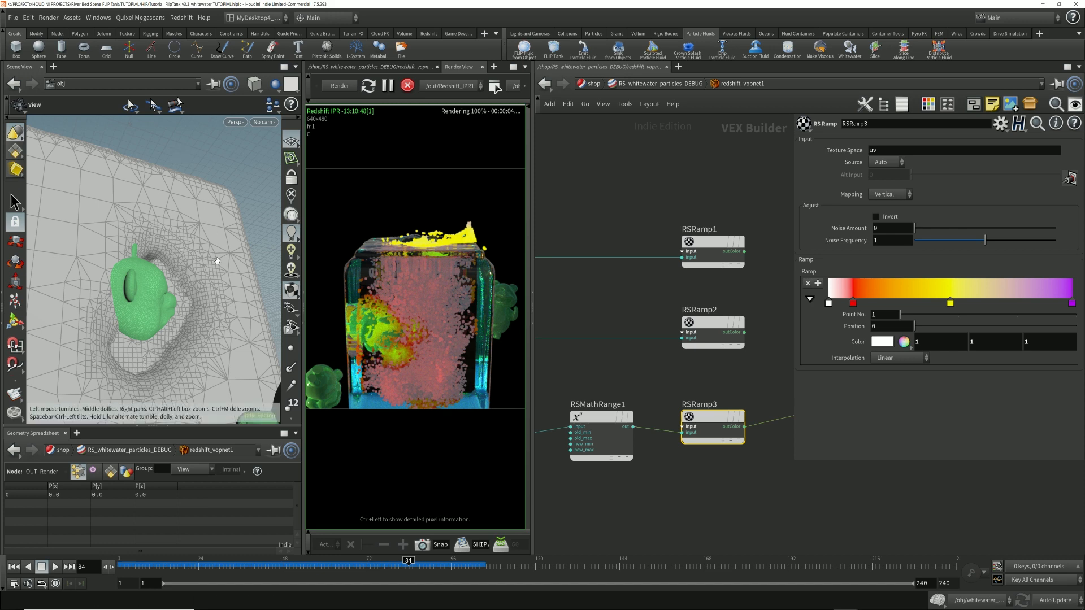
left_click_drag(243, 244, 159, 318)
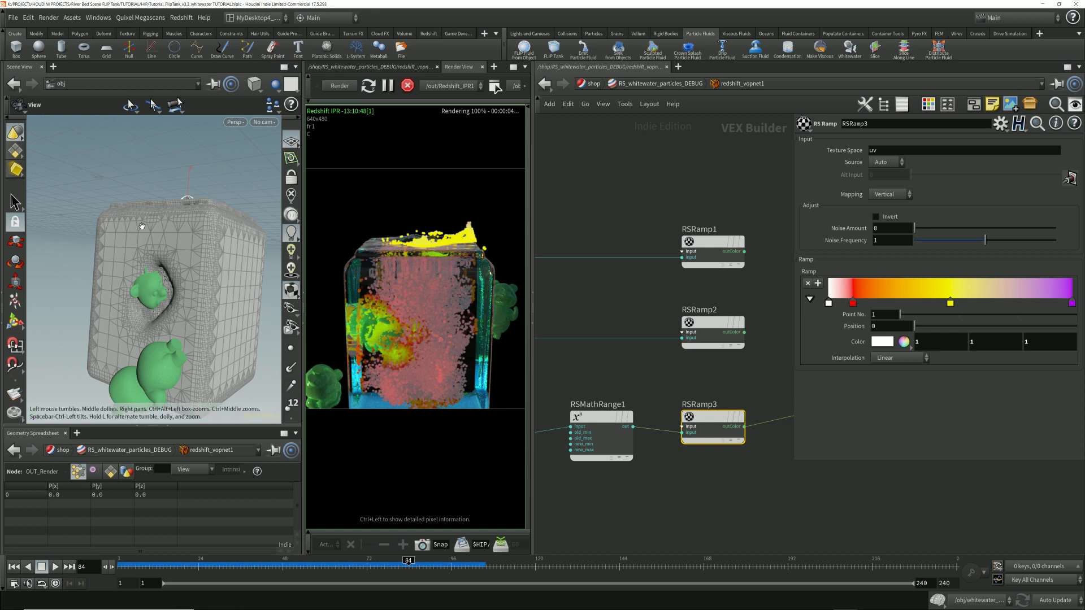
scroll(178, 258, "up", 5)
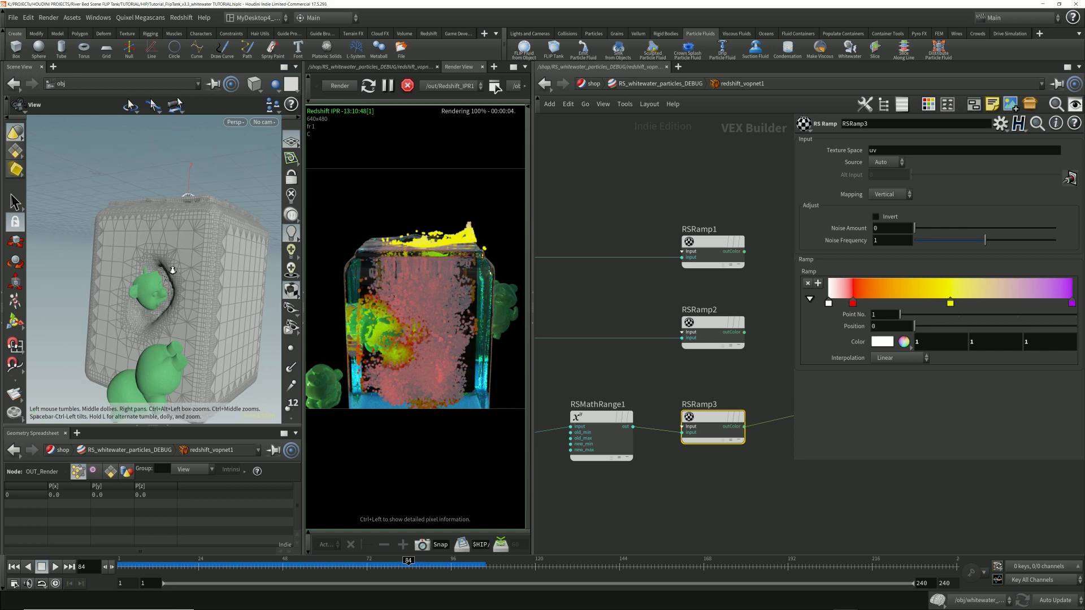
middle_click_drag(183, 268, 201, 262)
mouse_move(201, 262)
left_mouse_down()
mouse_move(184, 243)
mouse_move(187, 255)
left_mouse_up()
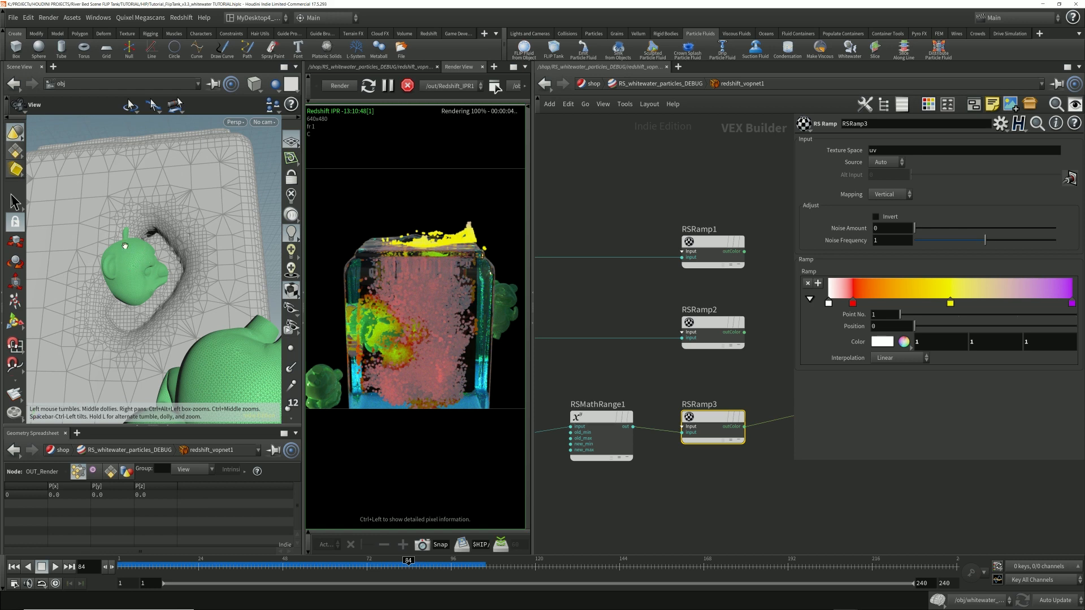
mouse_move(150, 255)
left_mouse_down()
mouse_move(172, 242)
mouse_move(149, 234)
left_mouse_up()
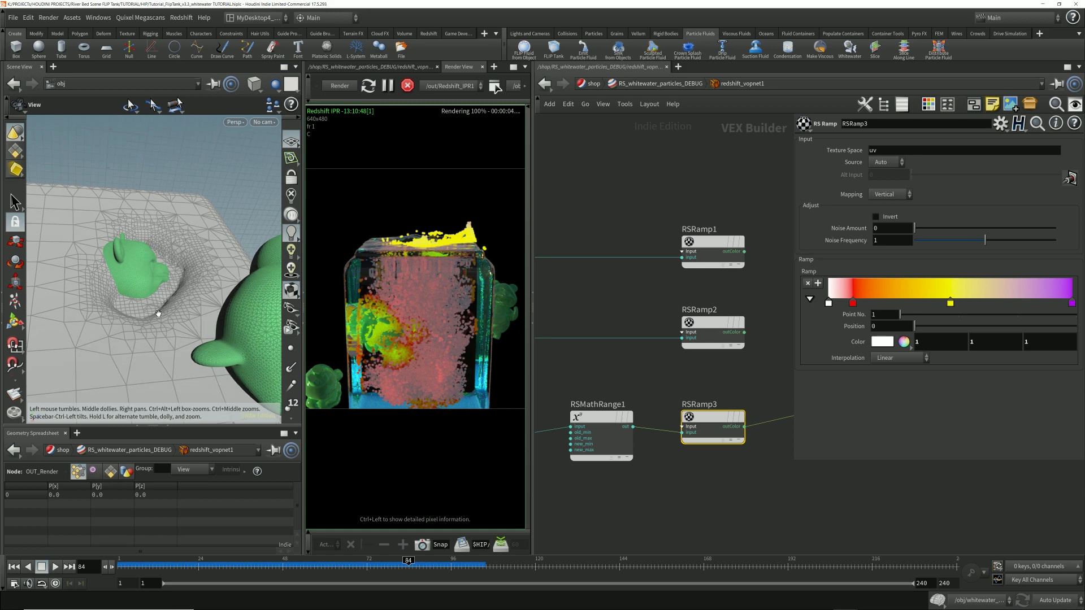
left_click_drag(118, 315, 145, 277)
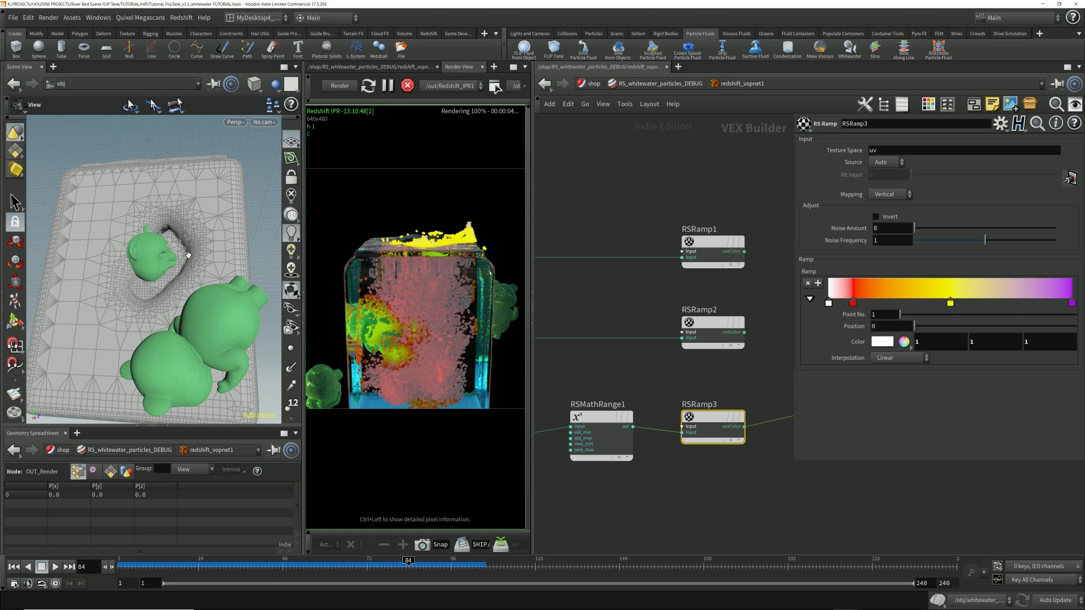
left_click_drag(197, 232, 176, 231)
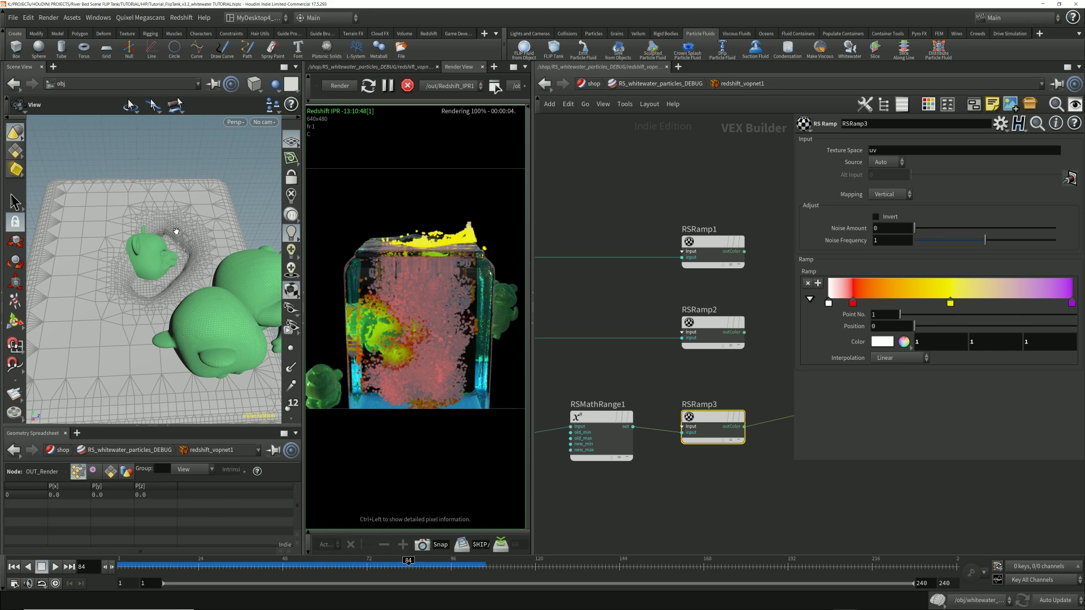
right_click_drag(190, 252, 239, 238)
mouse_move(104, 327)
left_mouse_down()
mouse_move(156, 303)
mouse_move(104, 307)
left_mouse_up()
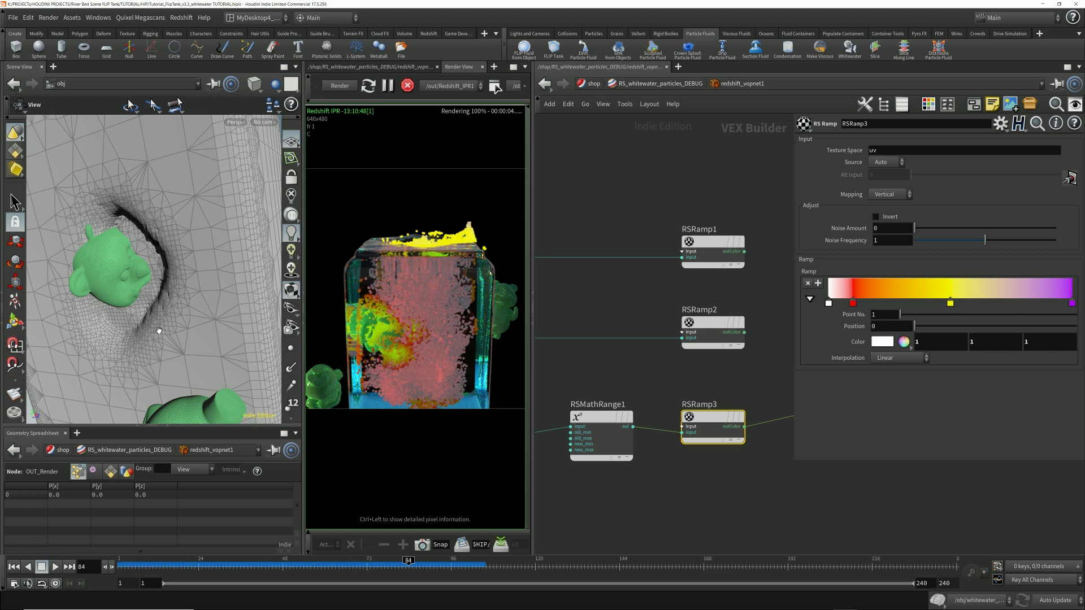
Step: Open dopnet1 inside the FLIP_sim object and review the Min Substeps and Max Substeps of flipsolver1
left_click(594, 83)
left_click(595, 83)
left_click(644, 131)
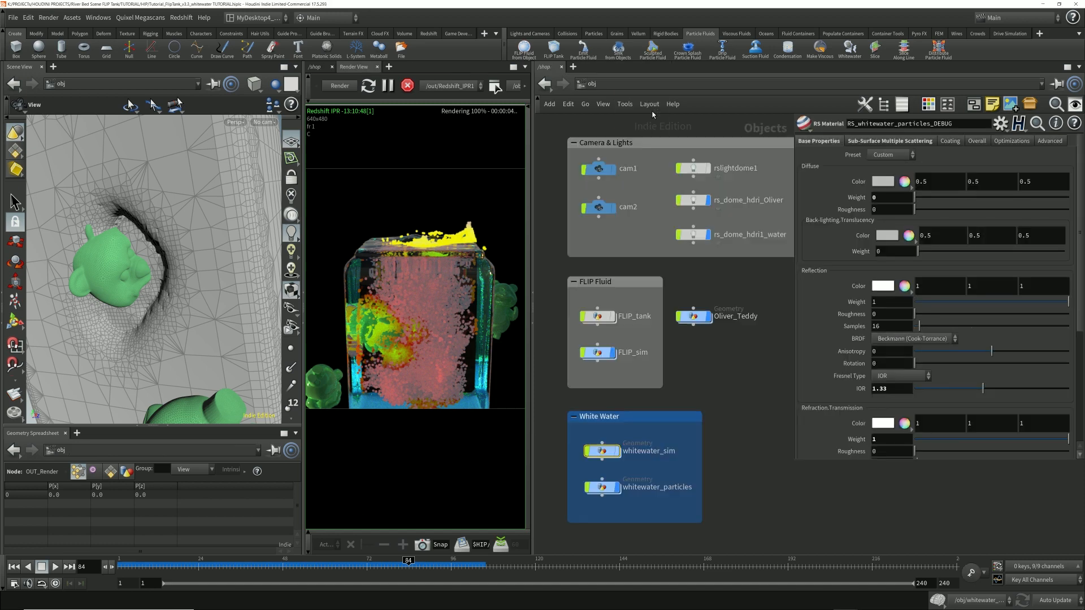
double_click(602, 354)
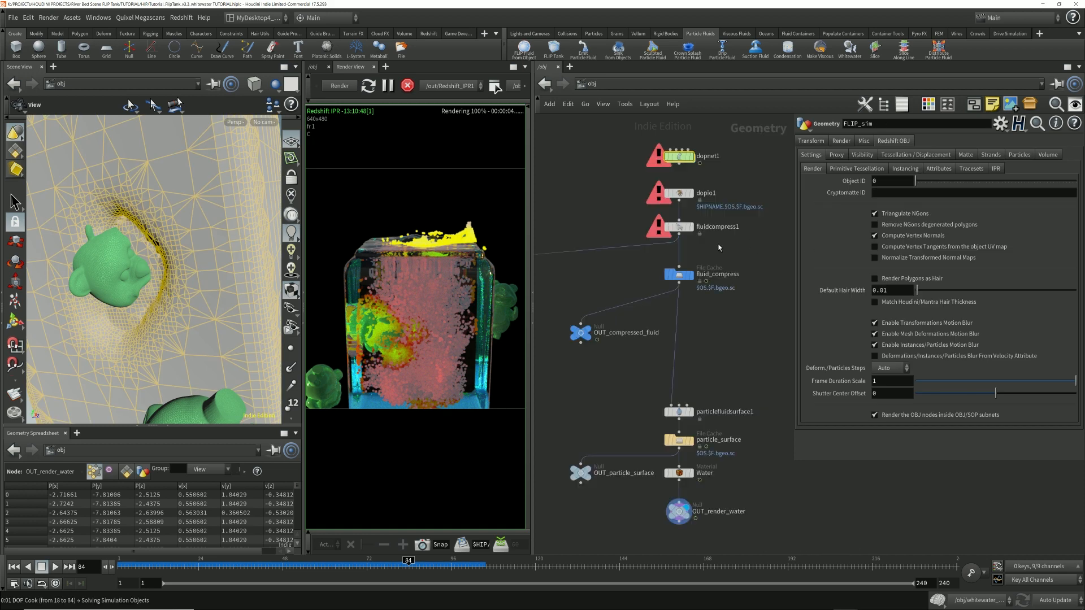
double_click(680, 157)
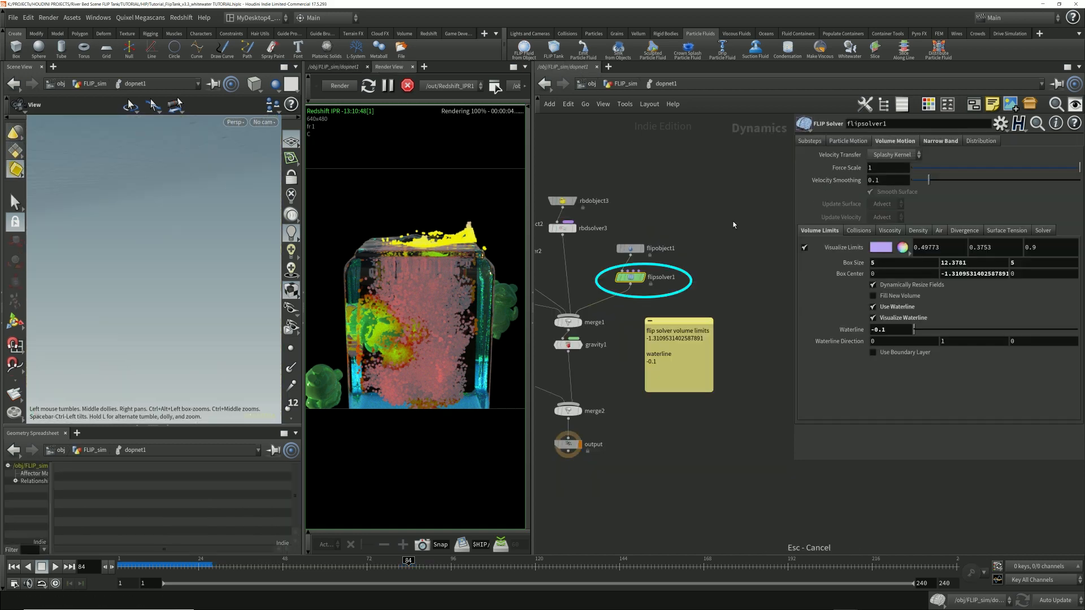
left_click(812, 142)
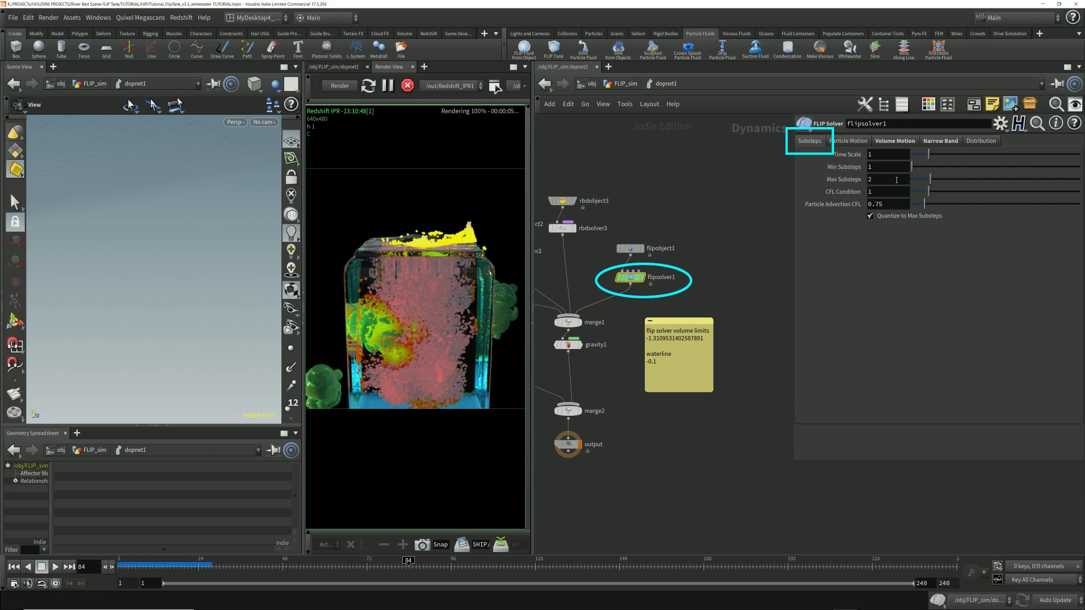
left_click(895, 179)
left_click(883, 168)
left_click(883, 179)
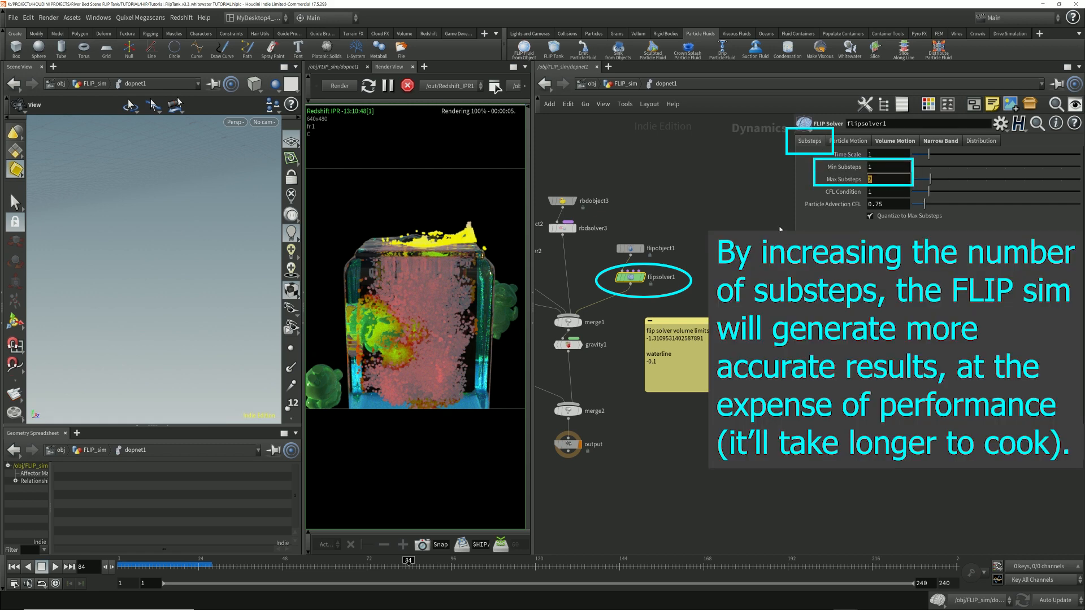
left_click(873, 167)
left_click(870, 180)
Step: Review flipobject1's Particle Separation, then return to the FLIP_sim network and examine the cavity in the water mesh
left_click(630, 249)
left_click_drag(889, 154, 805, 153)
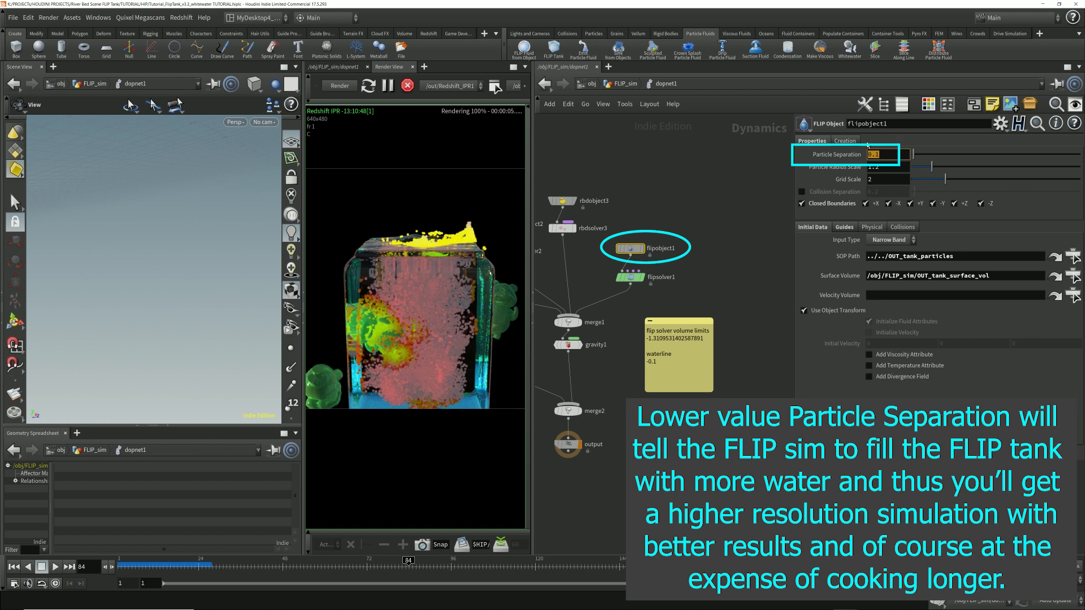
left_click(881, 151)
left_click(626, 85)
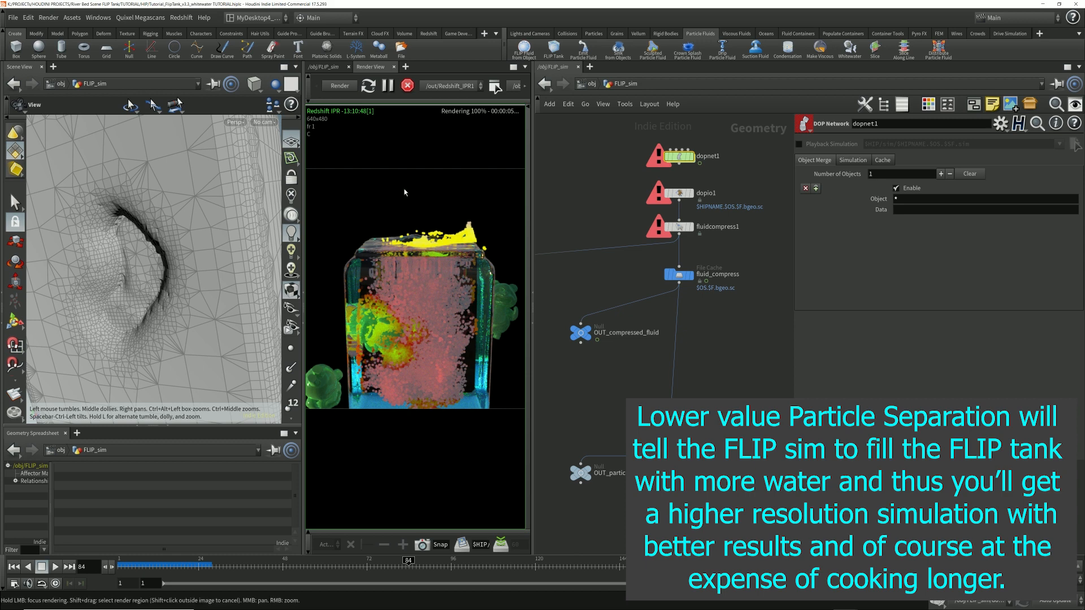
left_click_drag(136, 273, 165, 231)
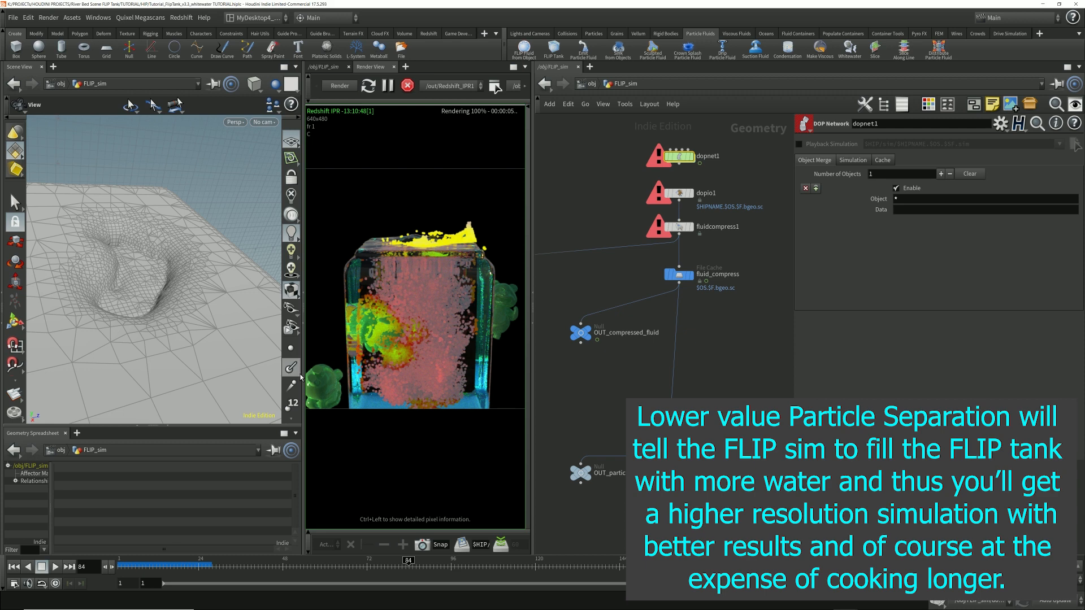
Step: Return from FLIP_sim to the object level and reopen redshift_vopnet1 inside RS_whitewater_particles_DEBUG in the shop network
left_click_drag(214, 267, 187, 296)
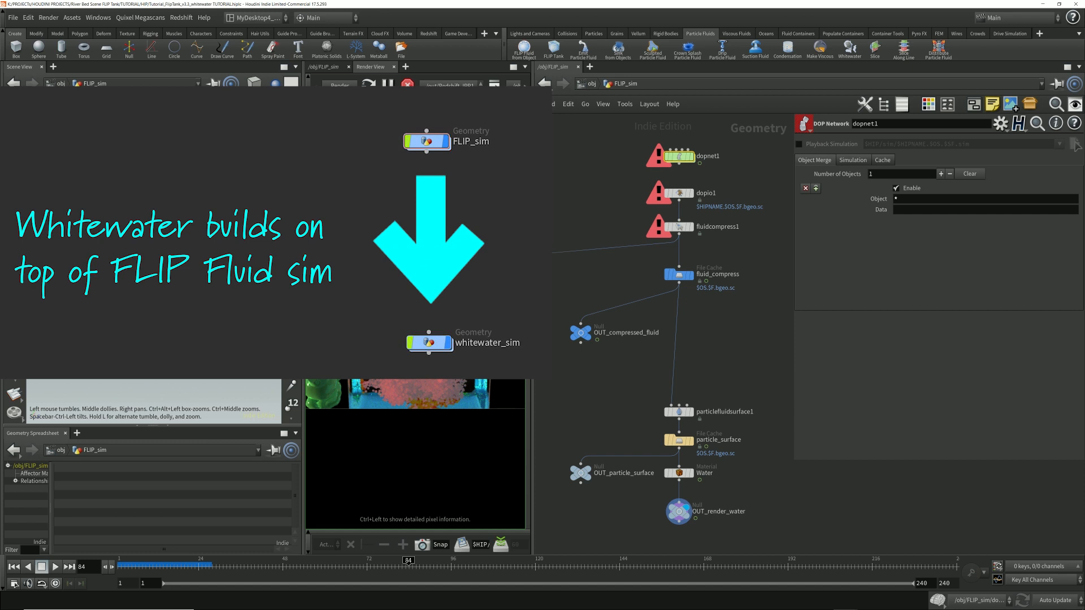
left_click_drag(217, 251, 155, 292)
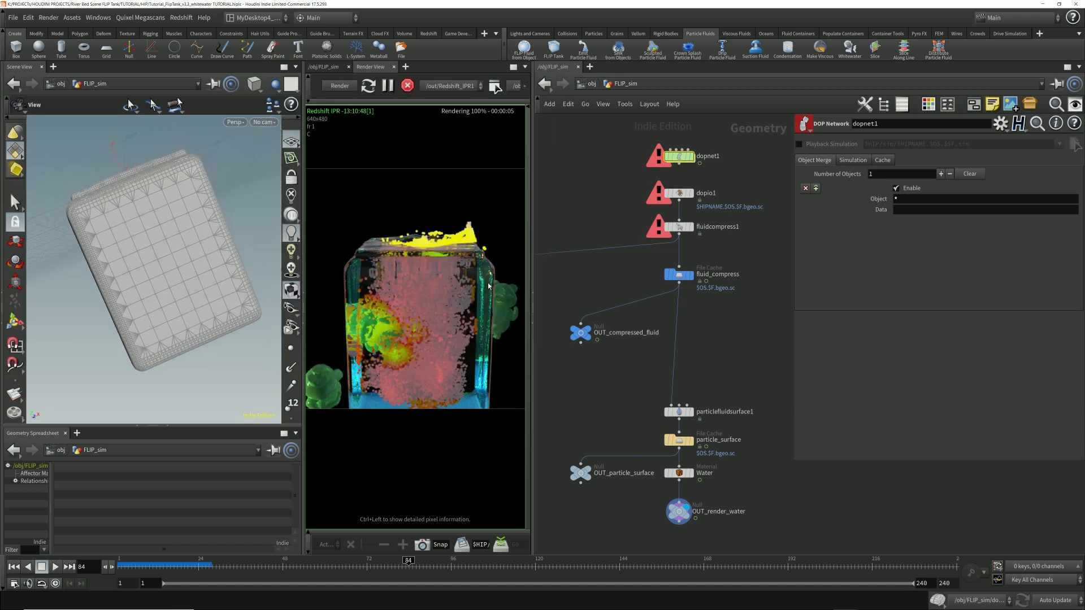
left_click(583, 85)
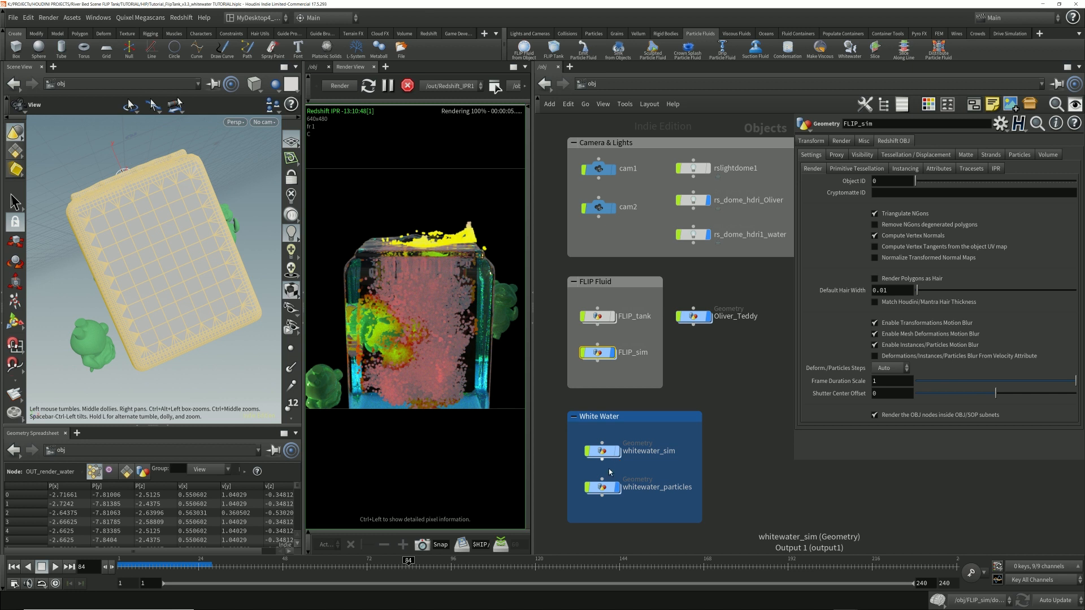
mouse_move(611, 489)
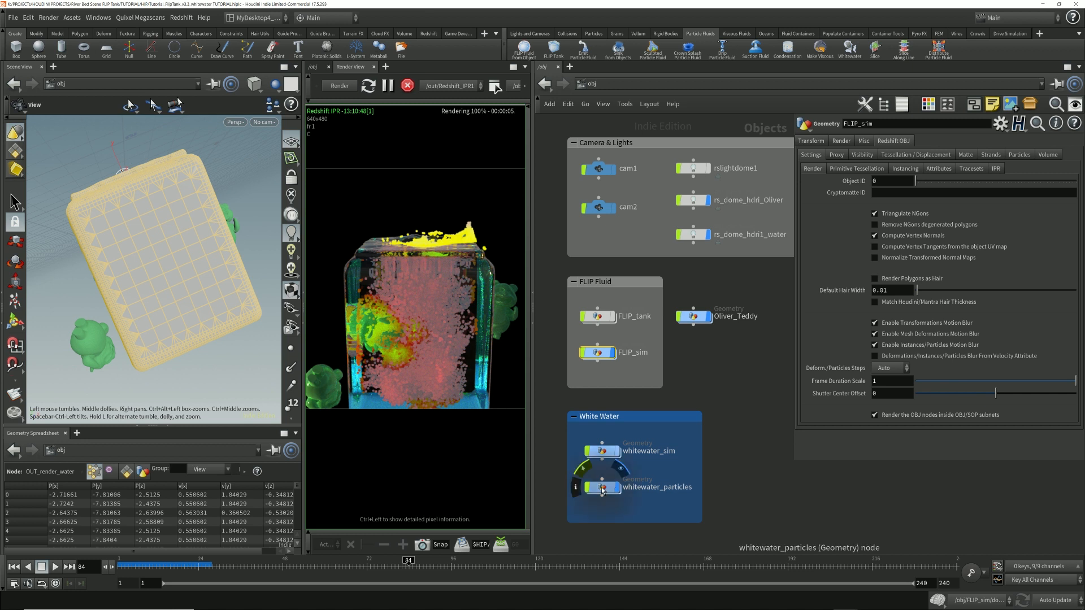
left_click(612, 85)
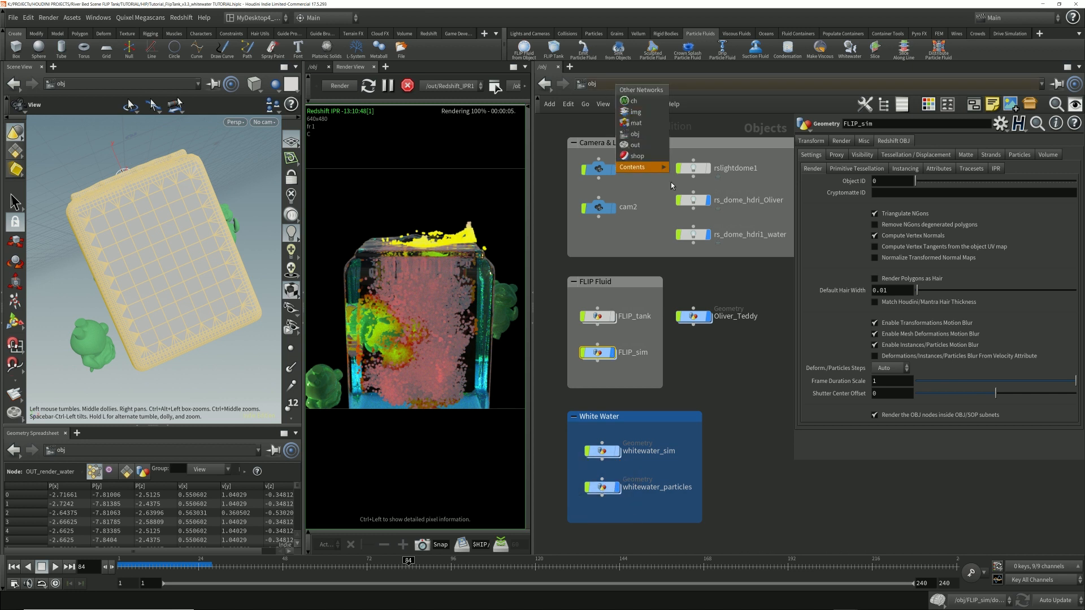
left_click(637, 158)
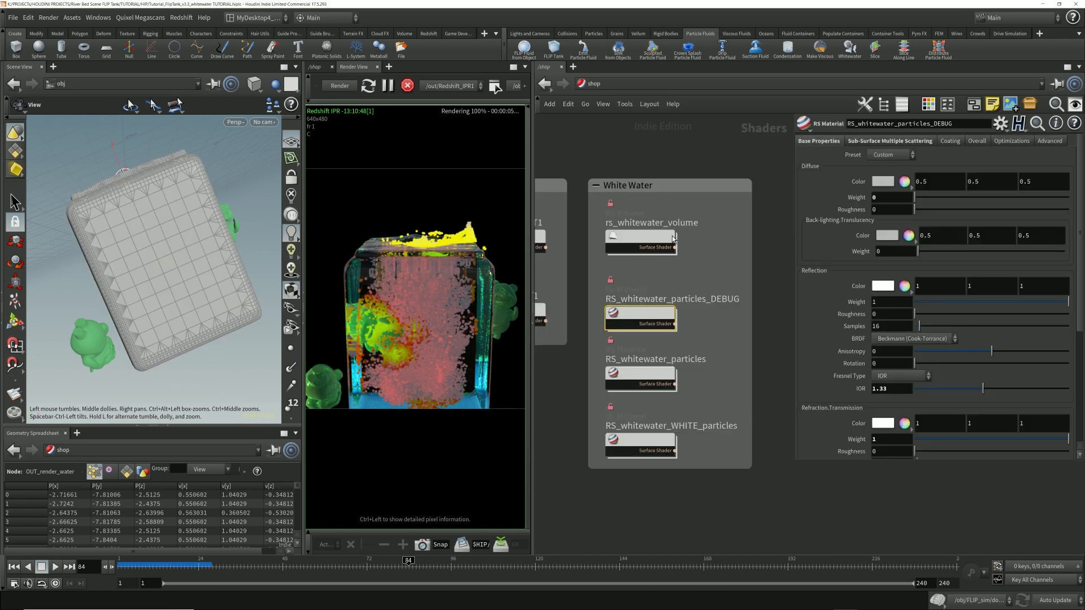
double_click(641, 316)
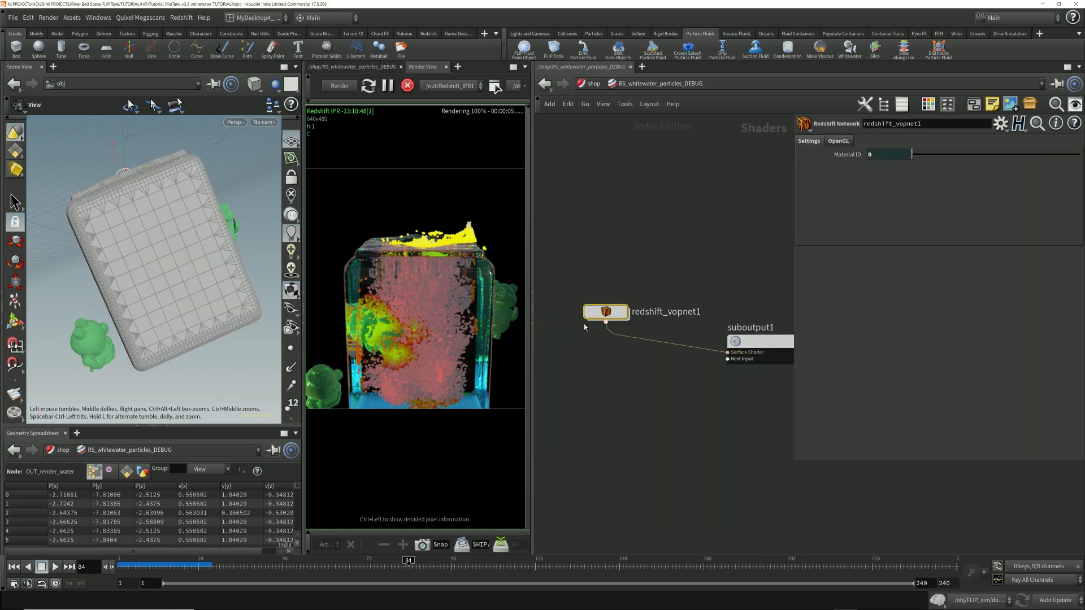
double_click(610, 312)
middle_click_drag(586, 315, 644, 311)
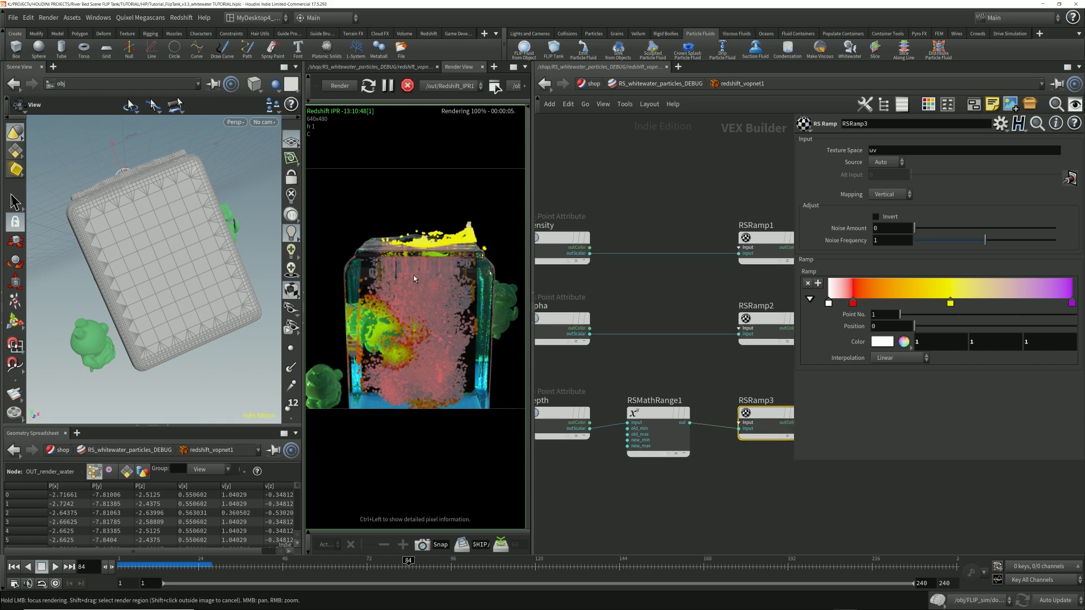
Step: Examine the water mesh's splash crest and the cavity around the submerged teddy against the RSRamp3 colours in the debug render
left_click_drag(156, 229, 191, 184)
right_click_drag(191, 185, 221, 237)
left_click_drag(215, 241, 167, 267)
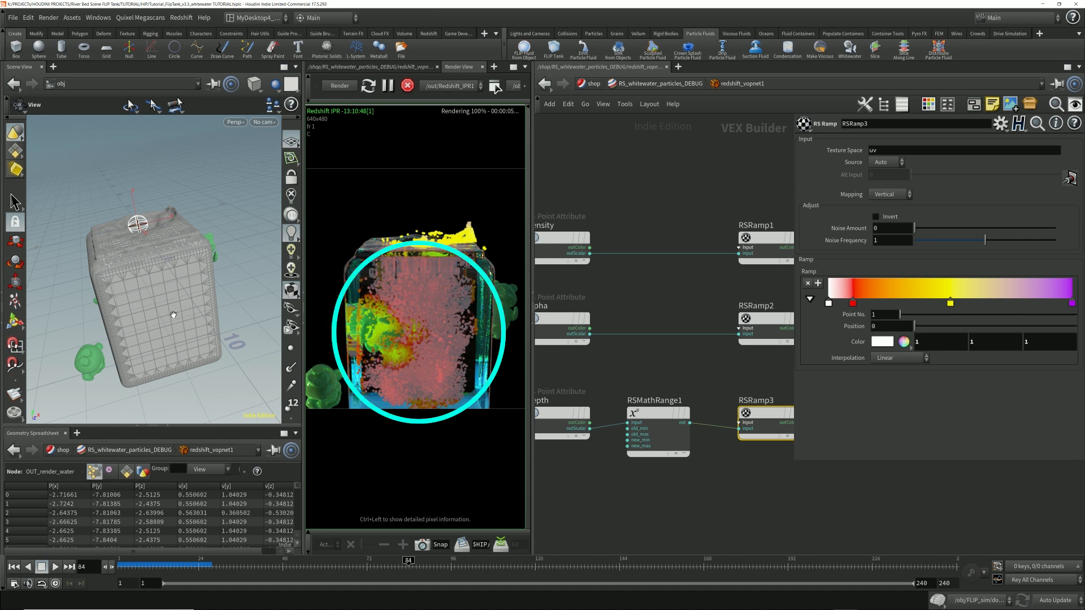
mouse_move(173, 315)
left_mouse_down()
mouse_move(222, 235)
mouse_move(209, 227)
left_mouse_up()
middle_click_drag(174, 207, 327, 182)
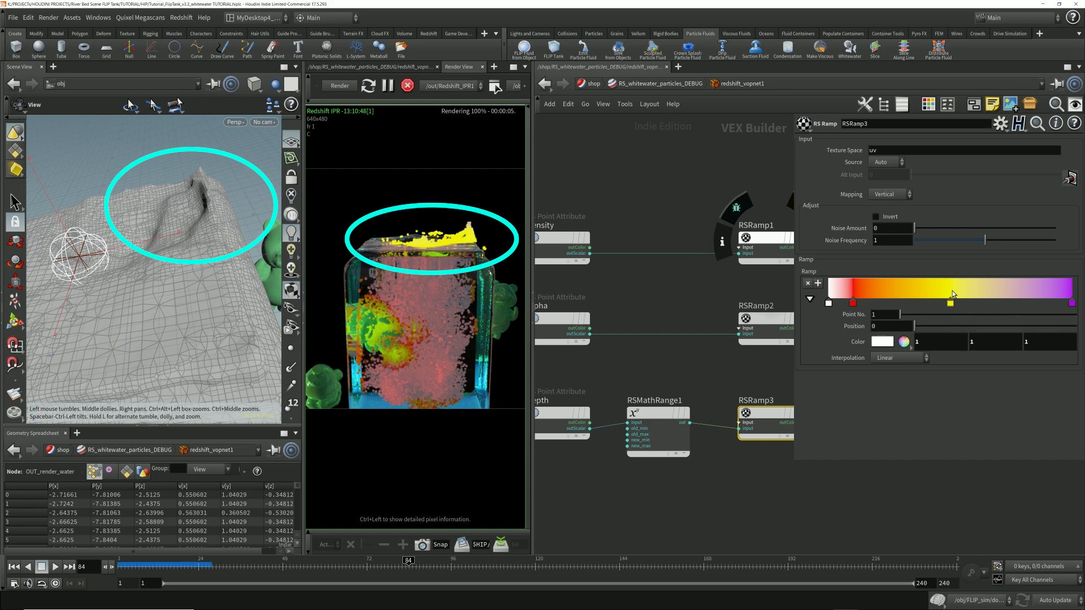
middle_click_drag(189, 291, 79, 305)
left_click_drag(79, 316, 128, 286)
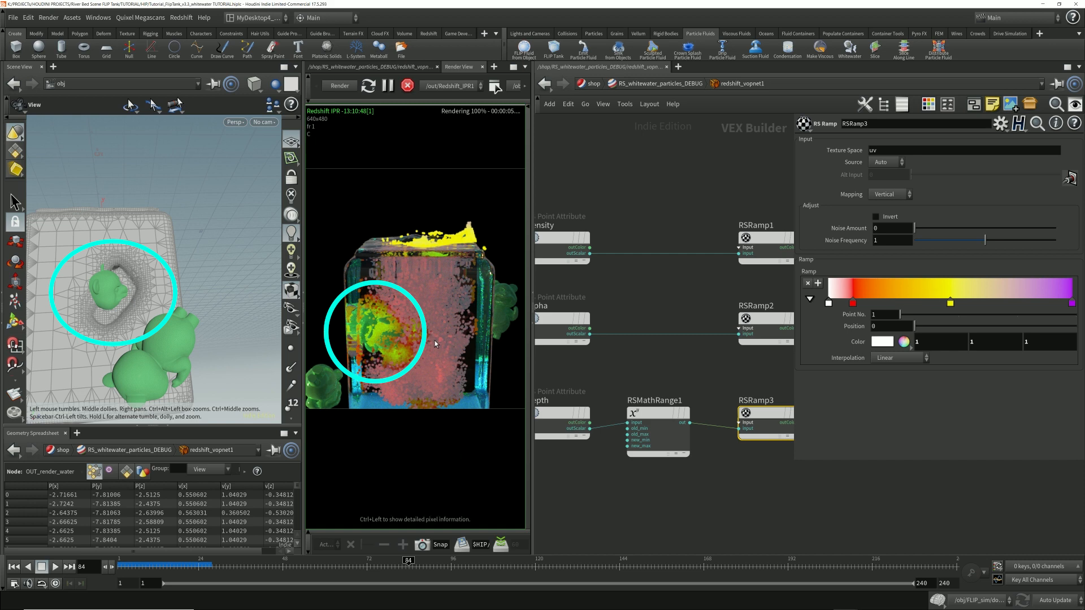
Step: Return to the object network and assign the /shop/RS_whitewater_particles material to the whitewater_particles object
left_click(626, 81)
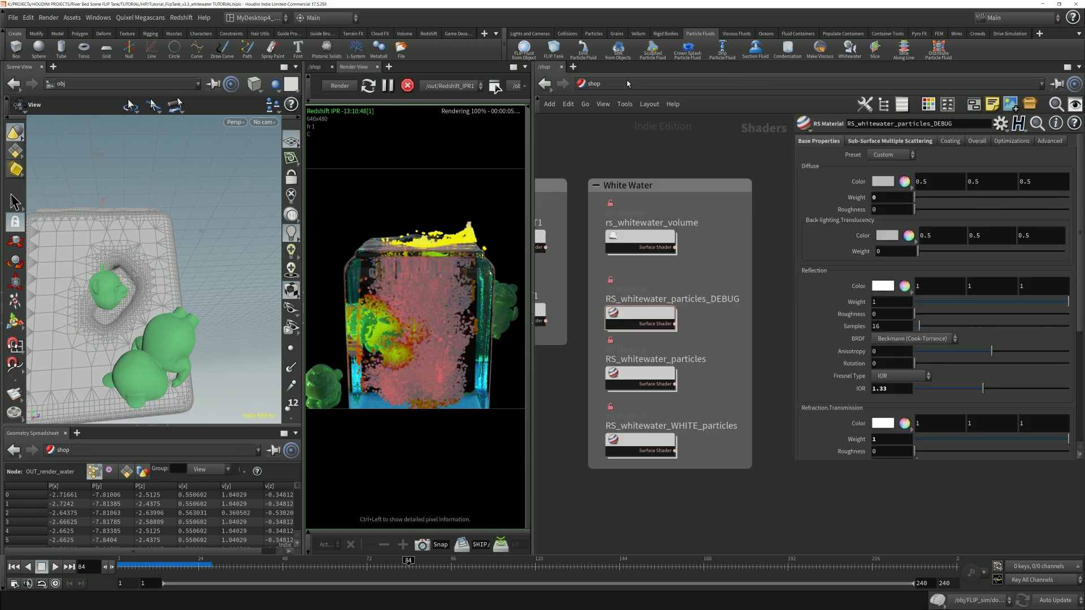
left_click(626, 81)
left_click(646, 122)
left_click(604, 486)
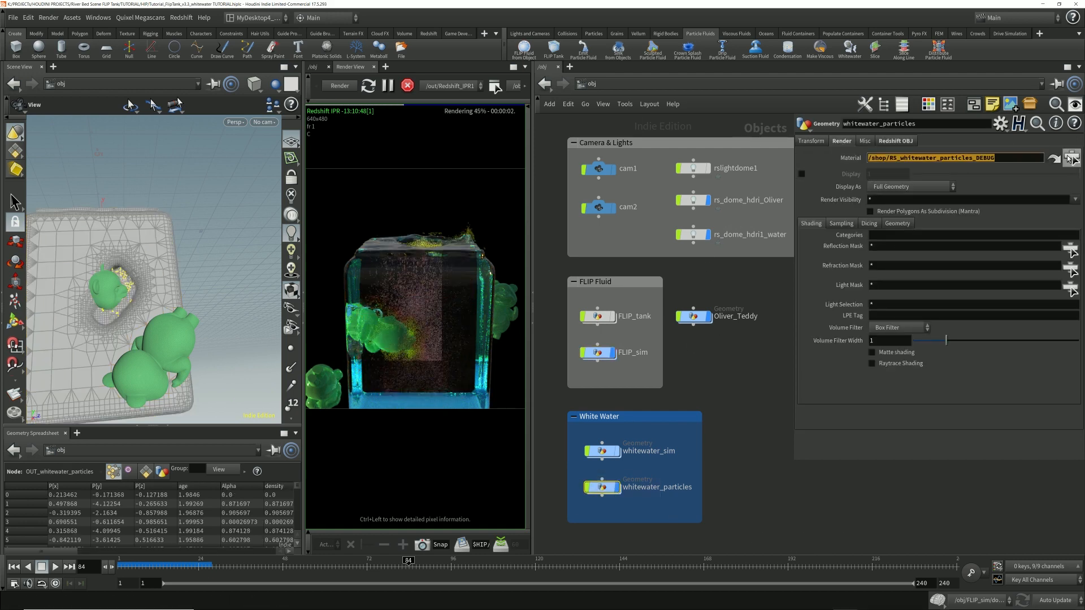
left_click(1071, 158)
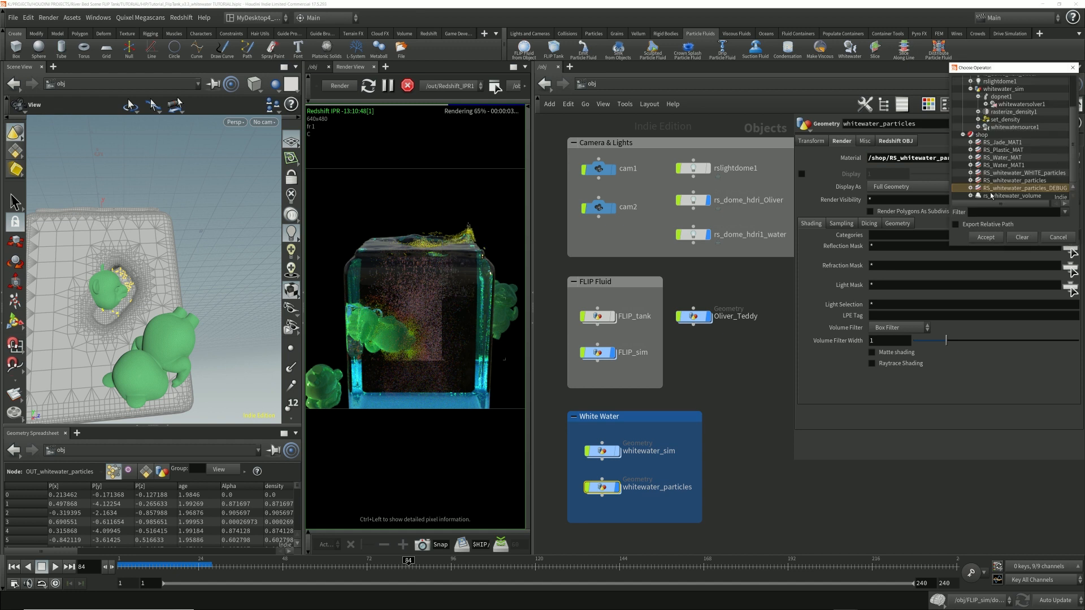
left_click(1034, 181)
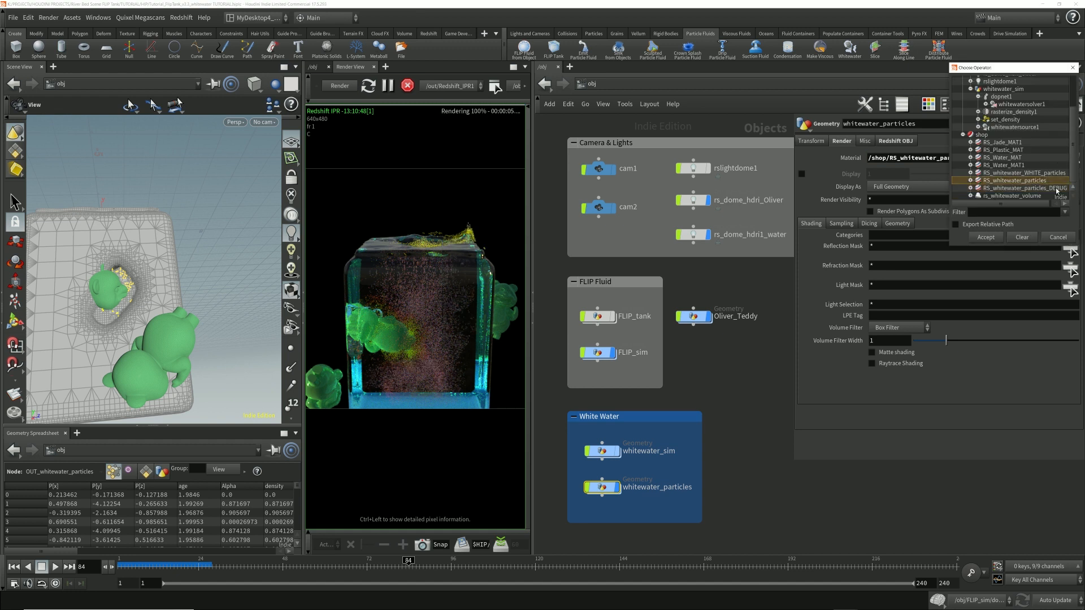
left_click(986, 242)
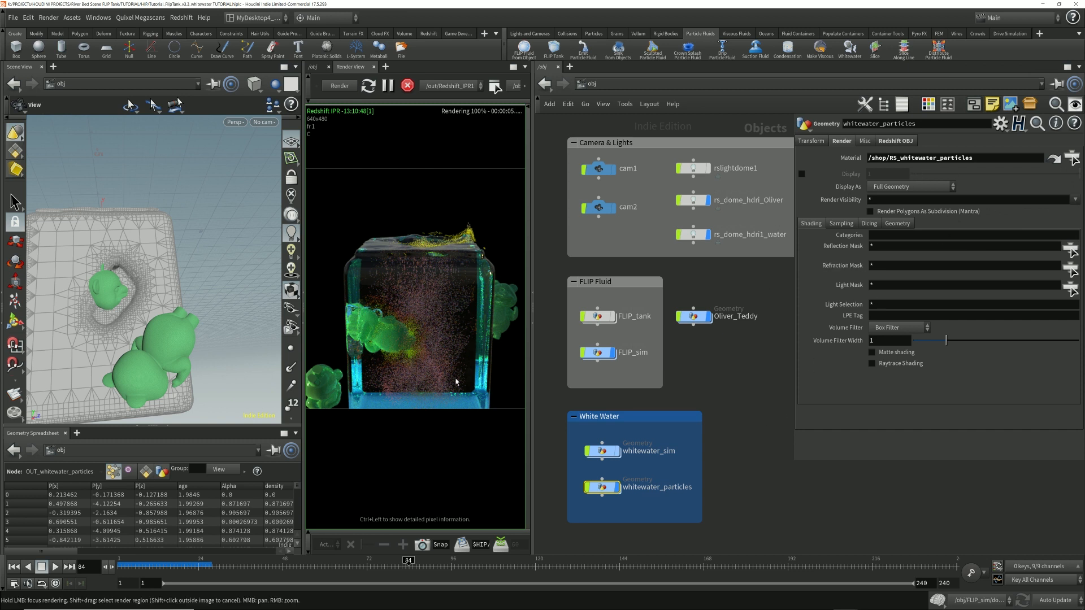
Step: Open redshift_vopnet1 inside the assigned RS_whitewater_particles material and inspect the depth point attribute feeding RSMathRange1 and RSRamp3
mouse_move(607, 456)
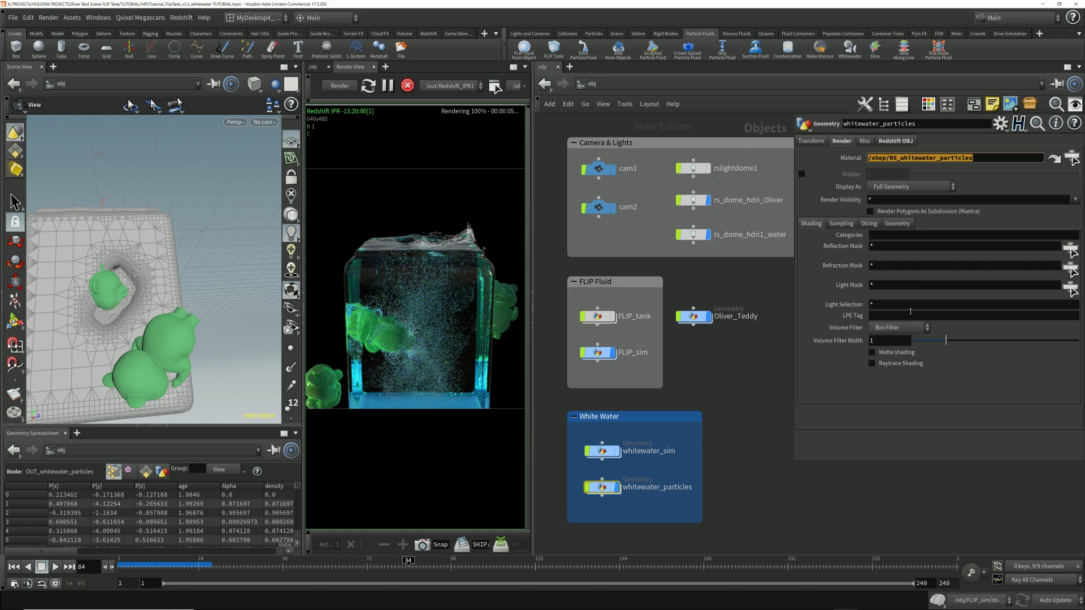
left_click(1054, 159)
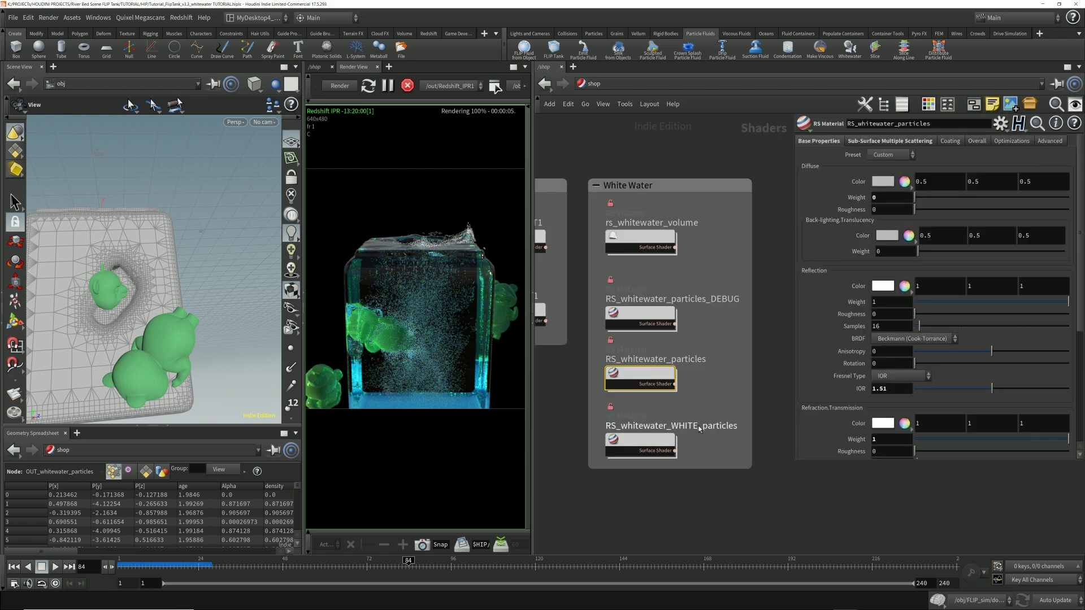
double_click(644, 383)
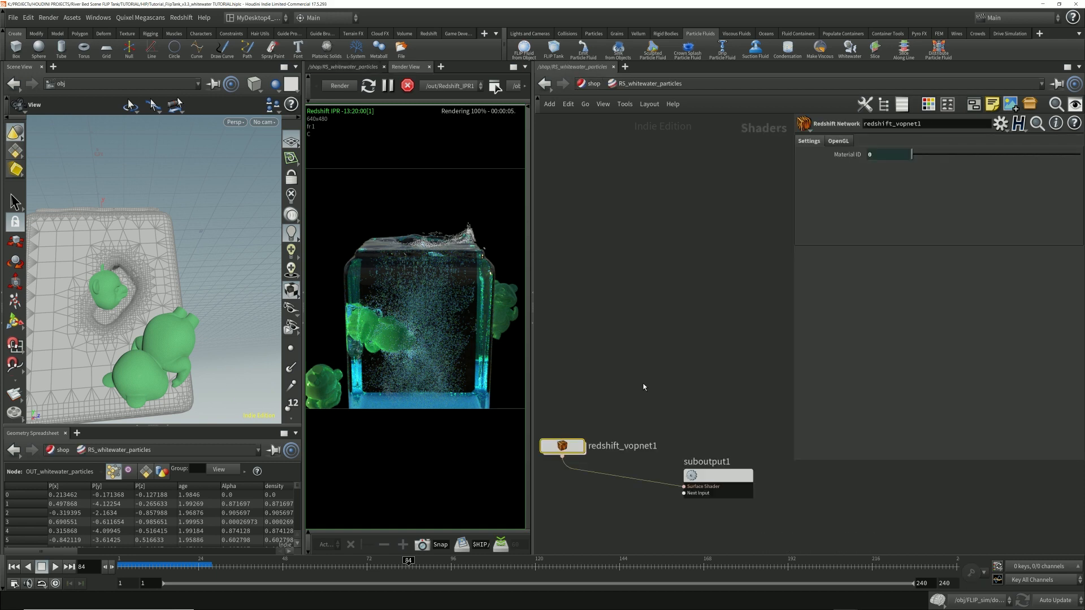
double_click(565, 446)
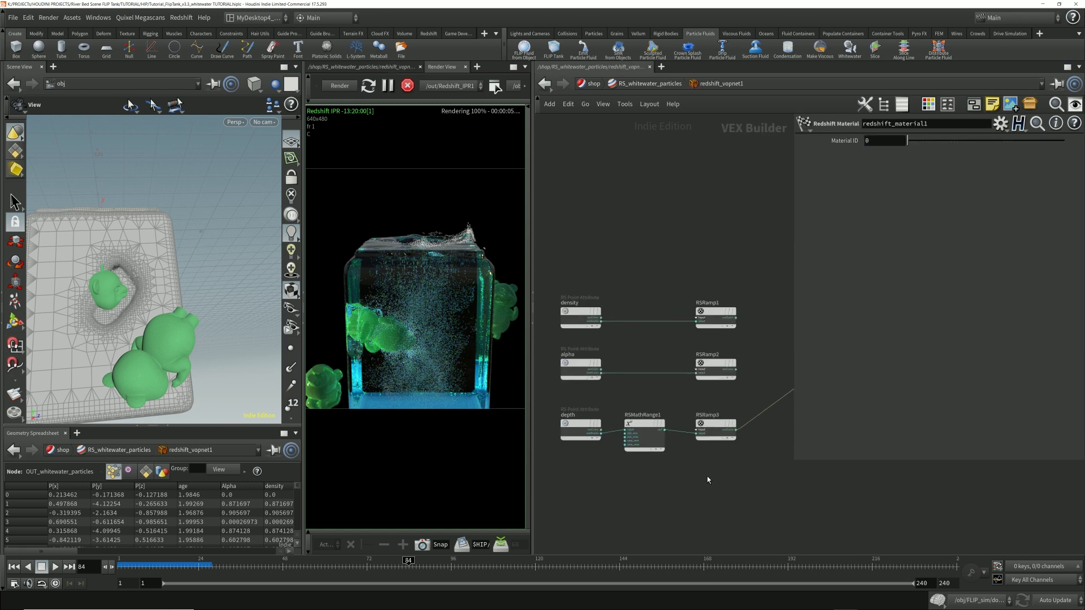
left_click_drag(844, 362, 786, 423)
key("h")
left_click(588, 435)
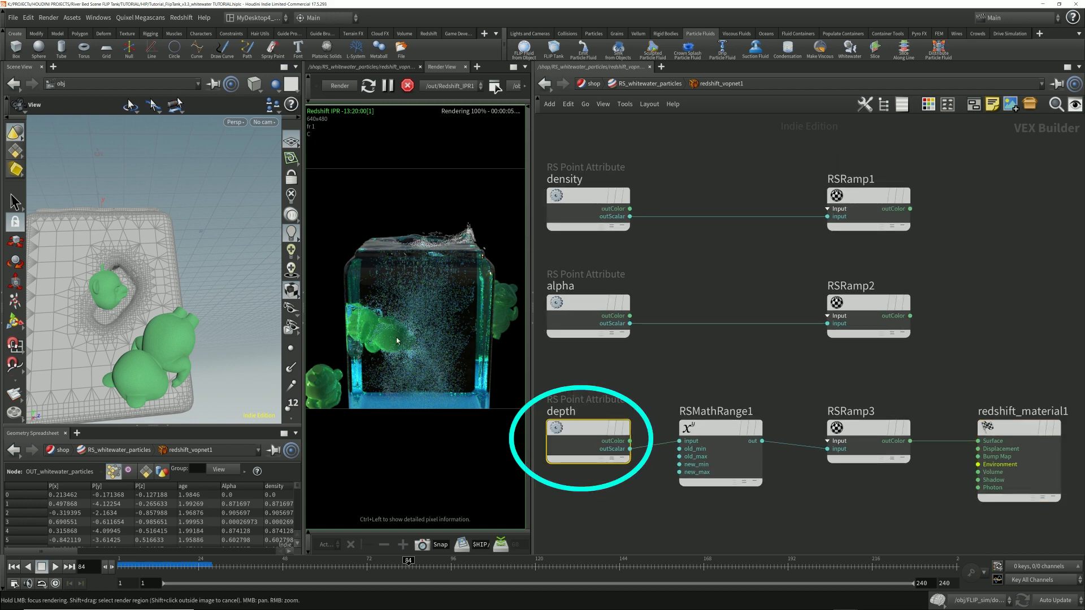
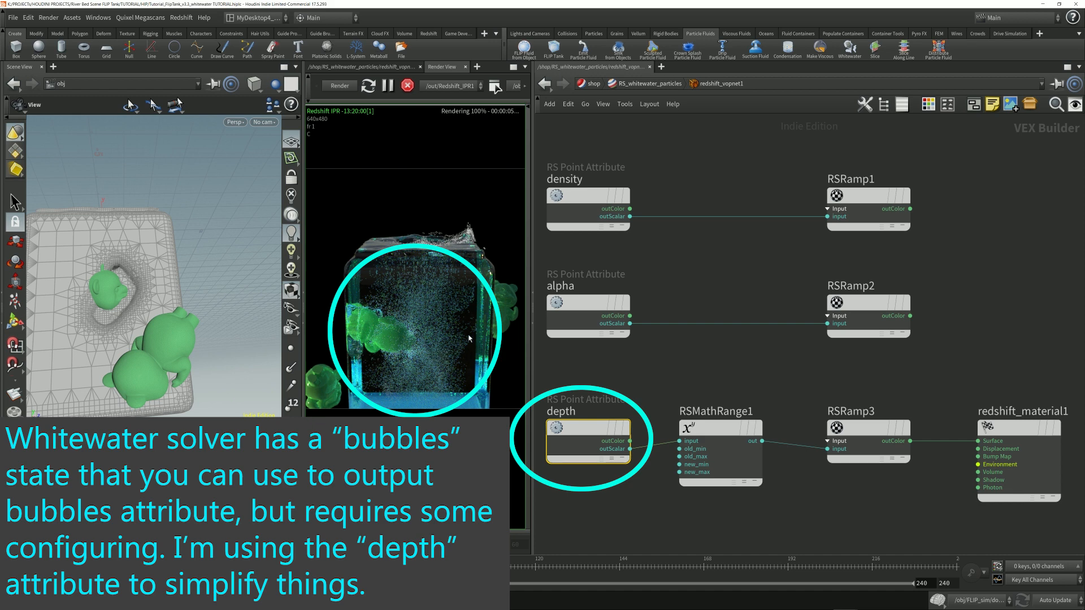
Step: Show the parameters of RSMathRange1 in a smaller overlay that leaves the depth, RSMathRange1 and RSRamp3 nodes uncovered
left_click(733, 396)
left_click(717, 432)
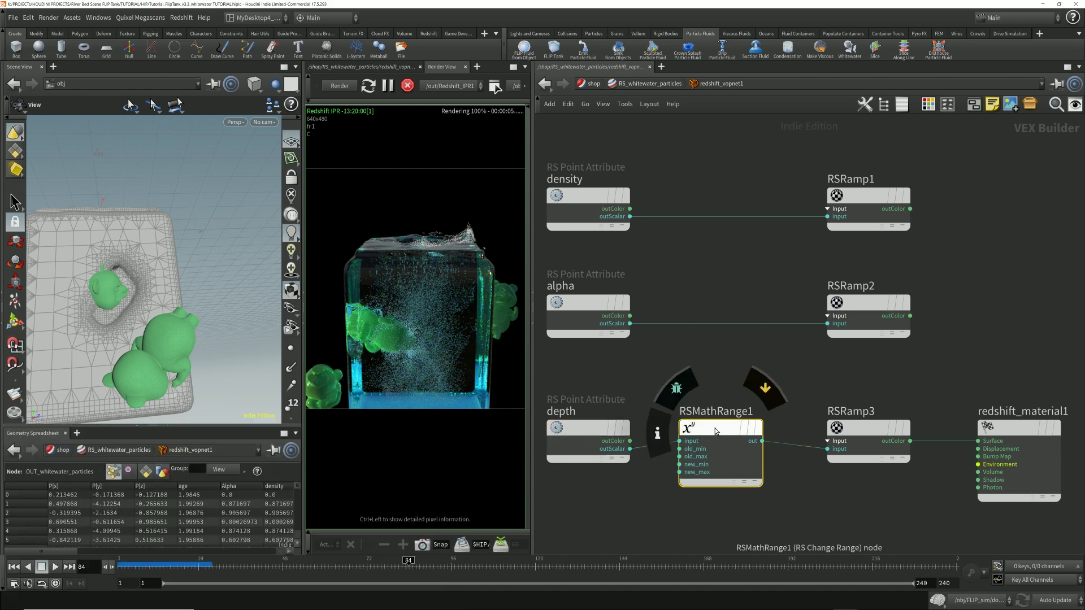
key("p")
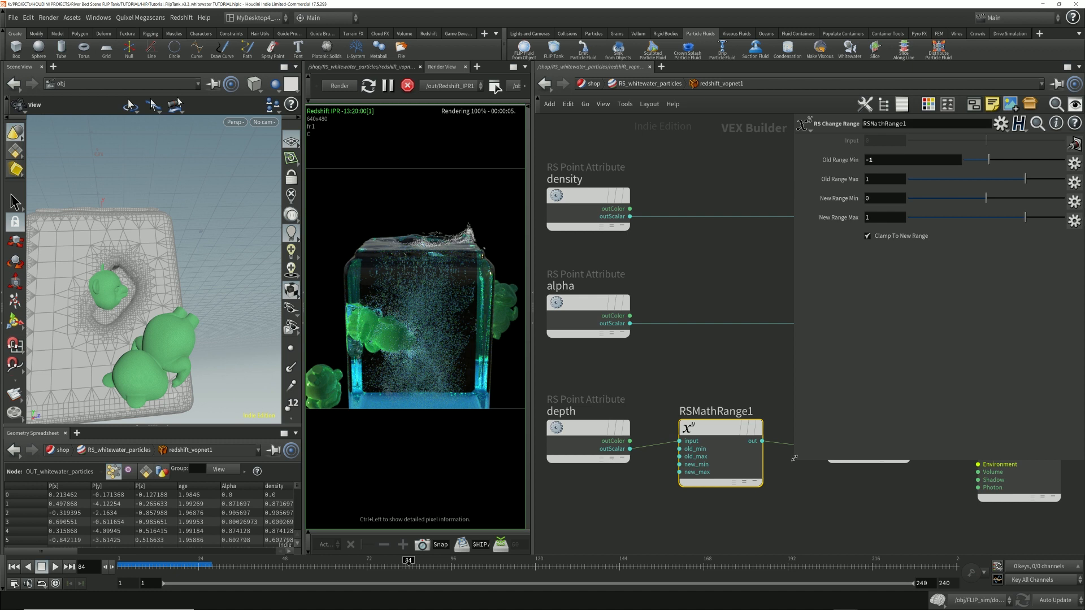
left_click_drag(792, 462, 790, 332)
left_click(867, 428)
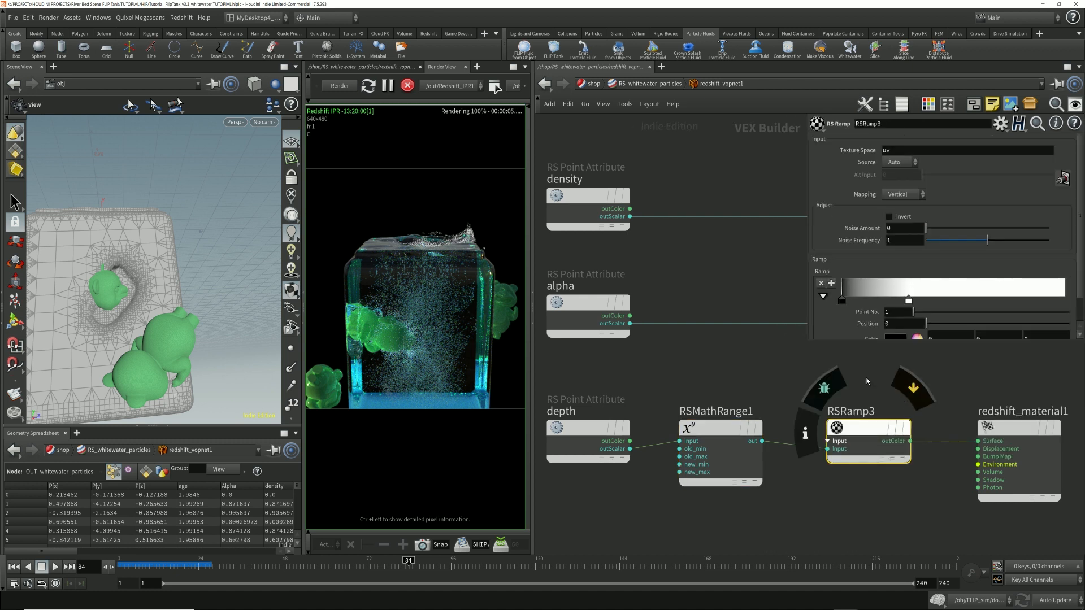
left_click(720, 430)
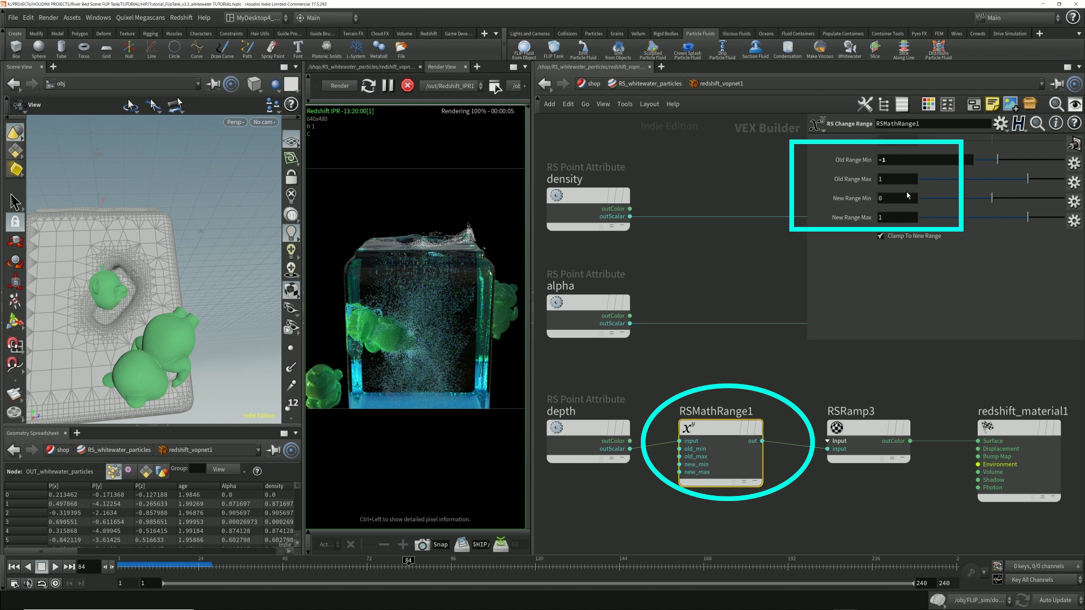
Step: Examine the old and new range settings of RSMathRange1 and the black-to-white gradient of RSRamp3
left_click_drag(899, 163, 886, 203)
left_click(895, 162)
key("Tab")
key("Tab")
key("Tab")
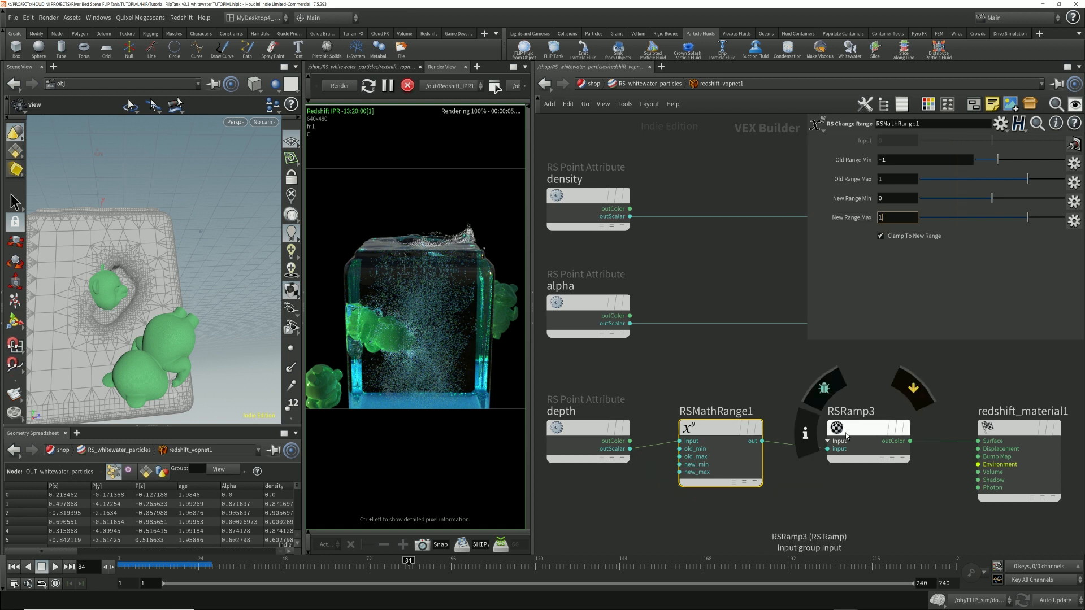
left_click(884, 425)
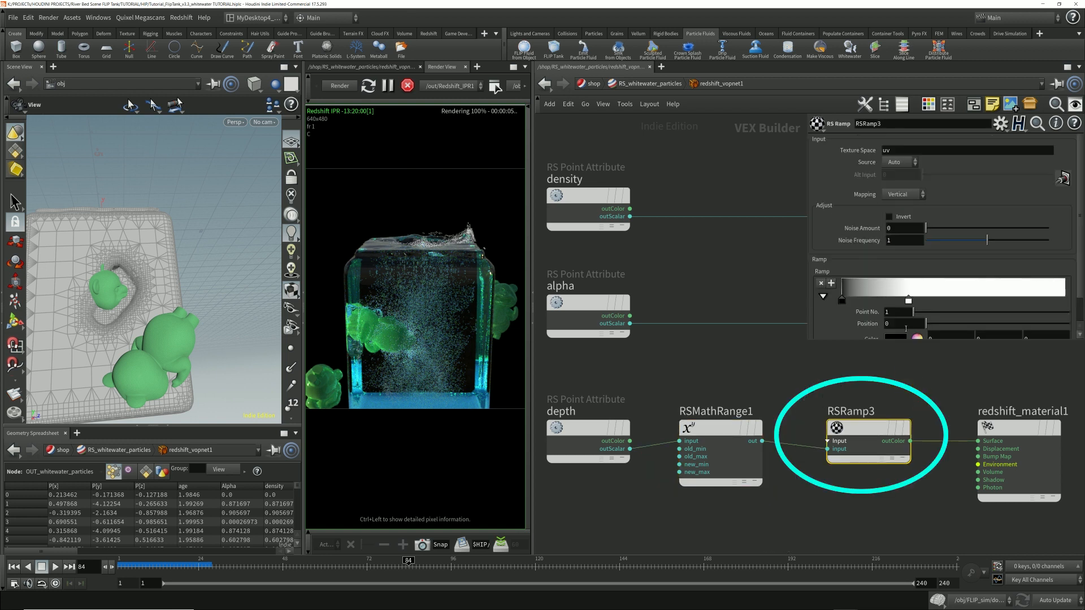
left_click_drag(843, 356, 840, 375)
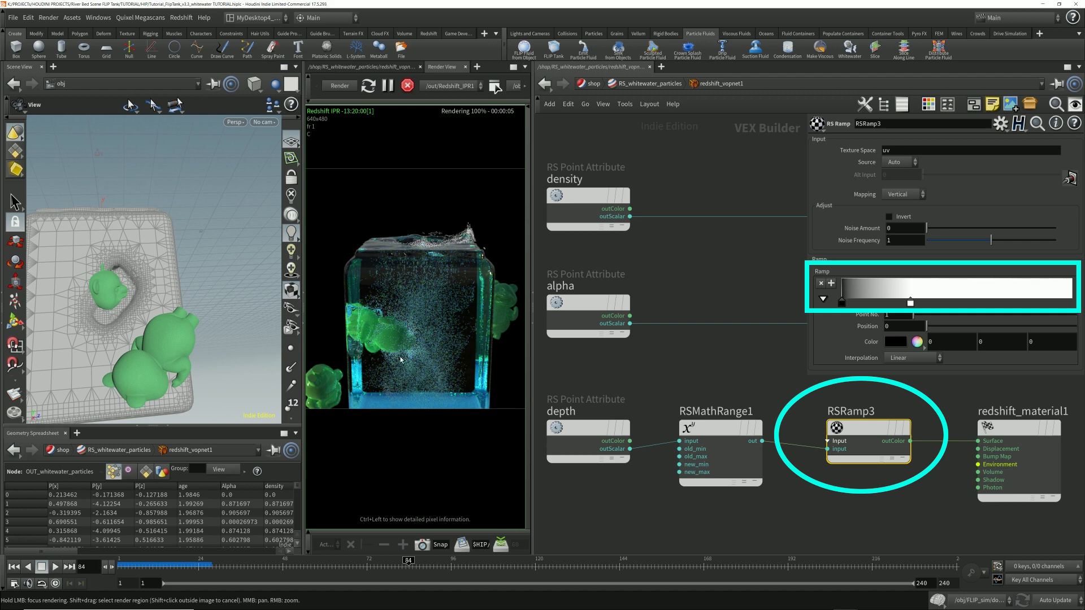
Step: Return to the object network, hide whitewater_particles and display whitewater_sim in the render instead
left_click(654, 87)
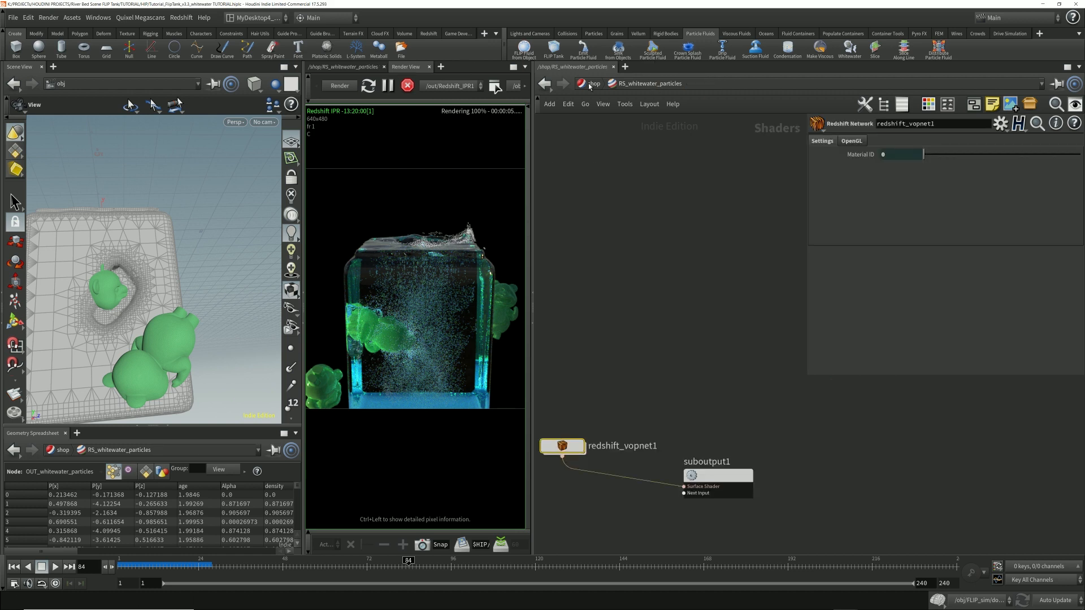
left_click(592, 85)
left_click(593, 85)
left_click(630, 132)
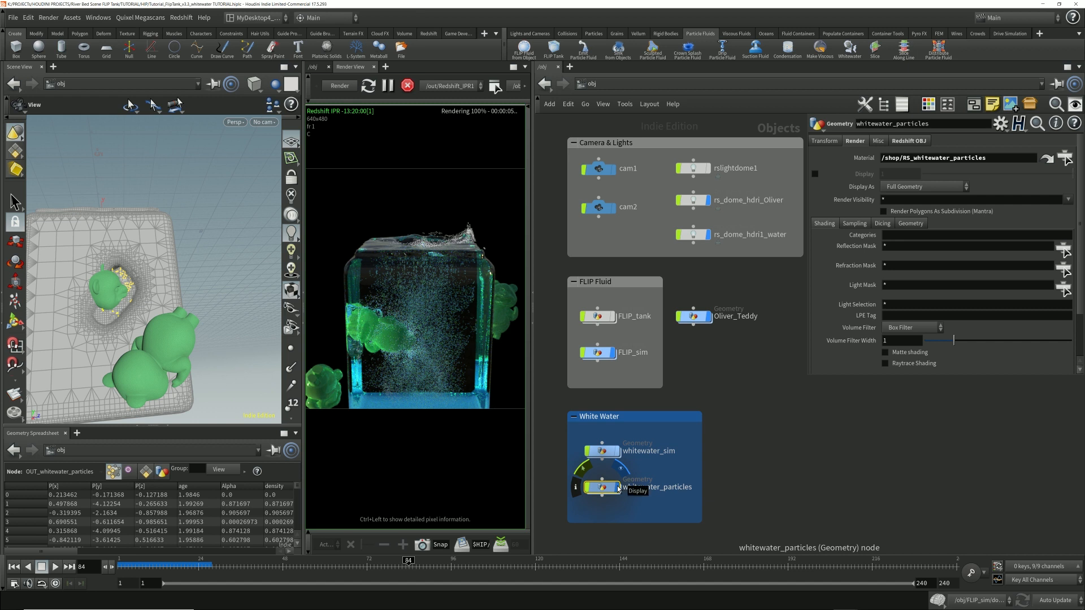
left_click(618, 455)
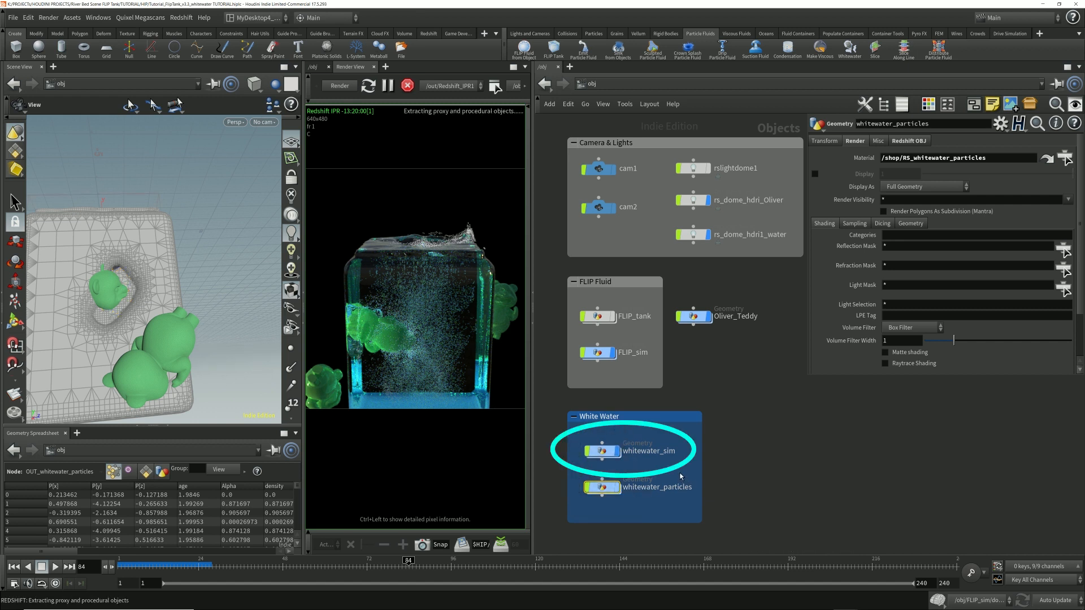
Step: Open whitewater_sim and inspect the rasterize_density1 and OUT_Render nodes, viewing the density volume through cam1
double_click(602, 451)
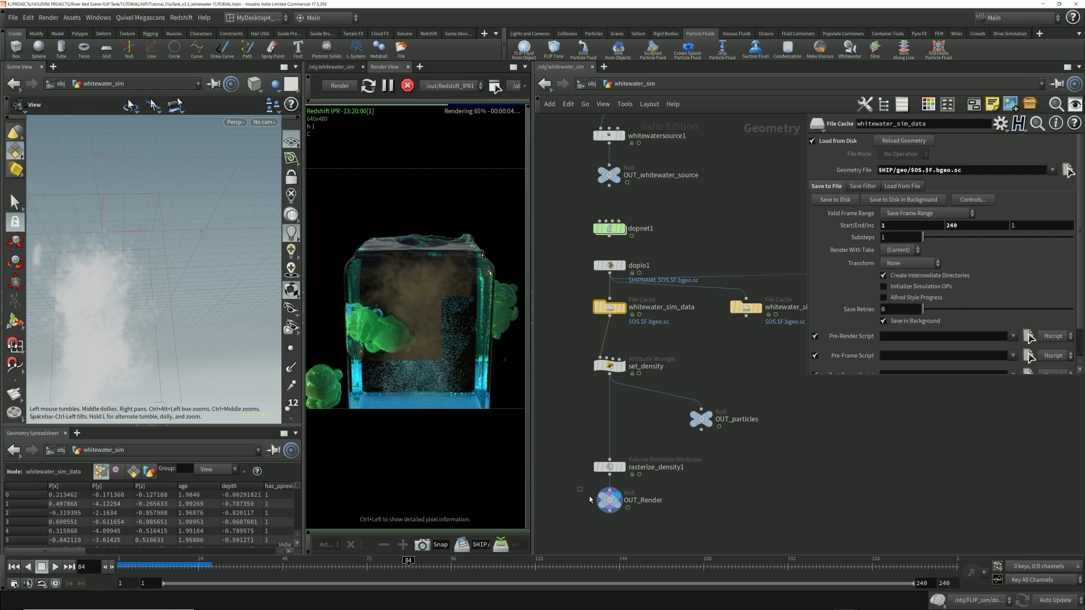
left_click(609, 500)
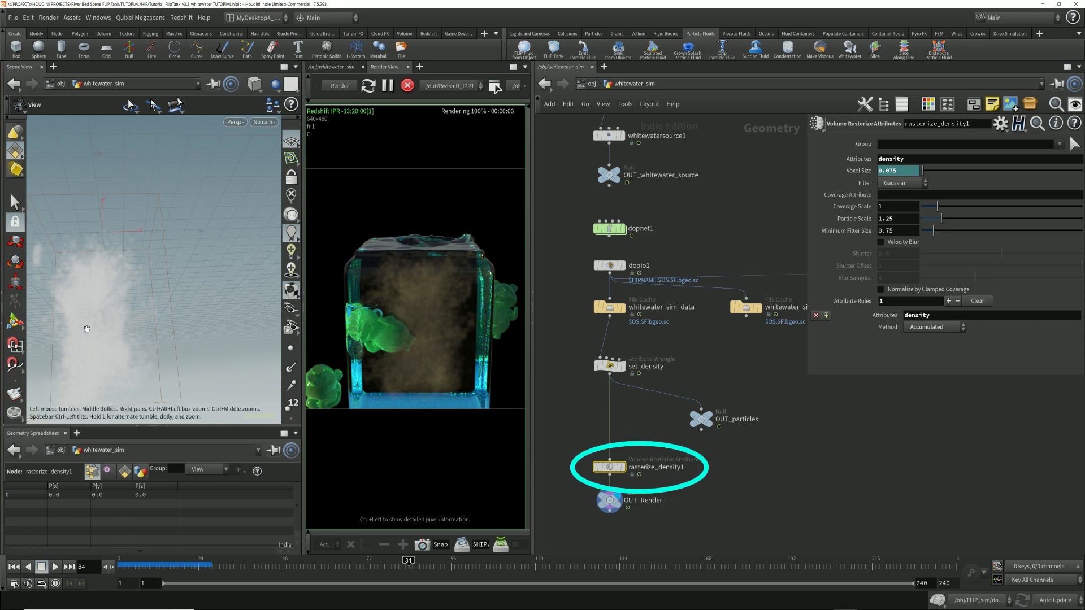
right_click_drag(111, 314, 163, 266)
left_click(264, 122)
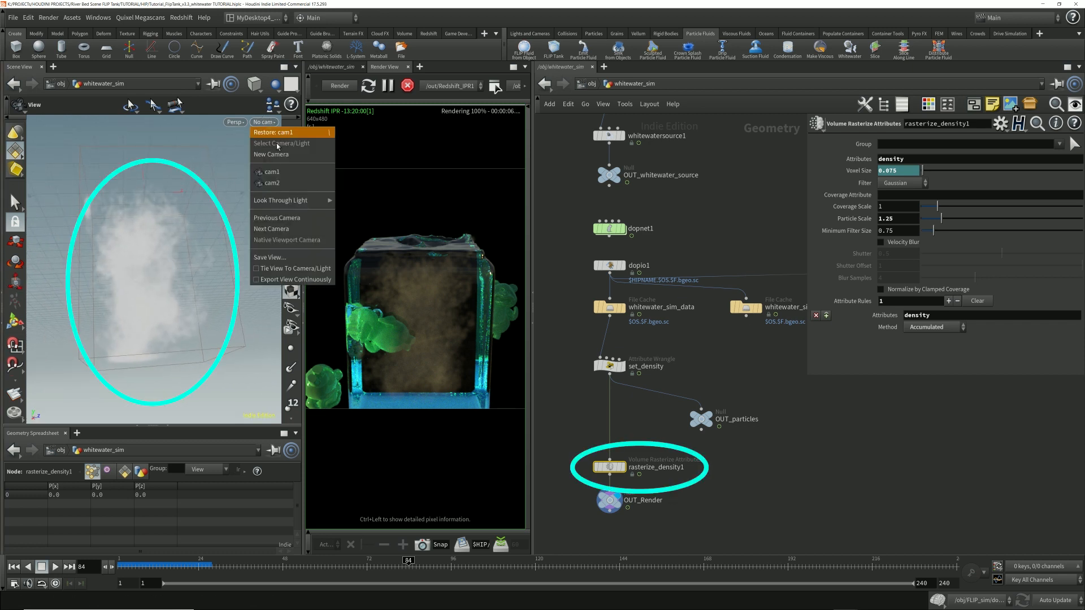
left_click(280, 172)
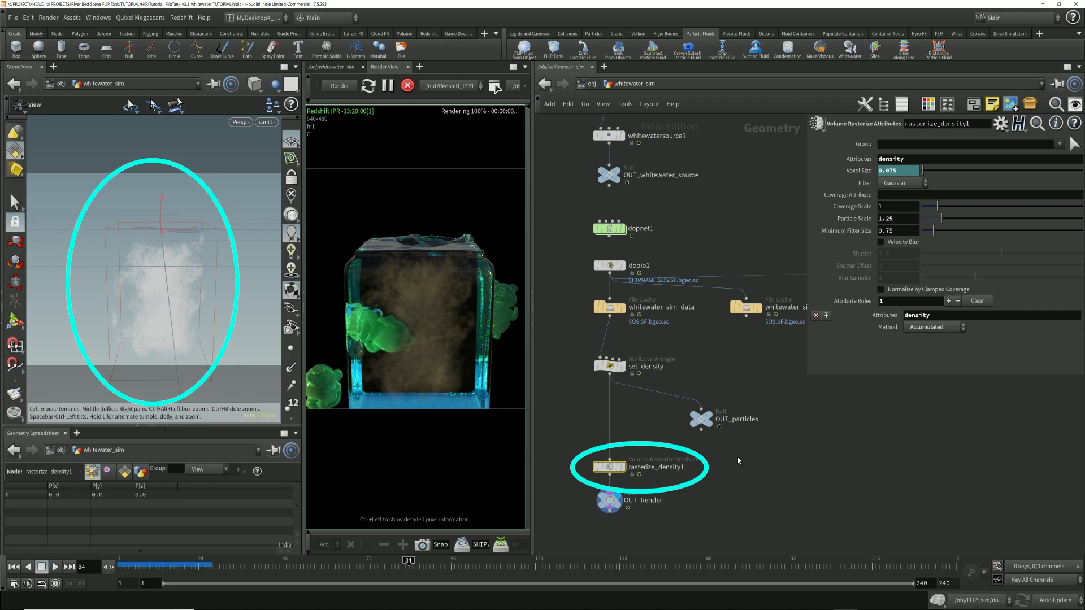
left_click(609, 501)
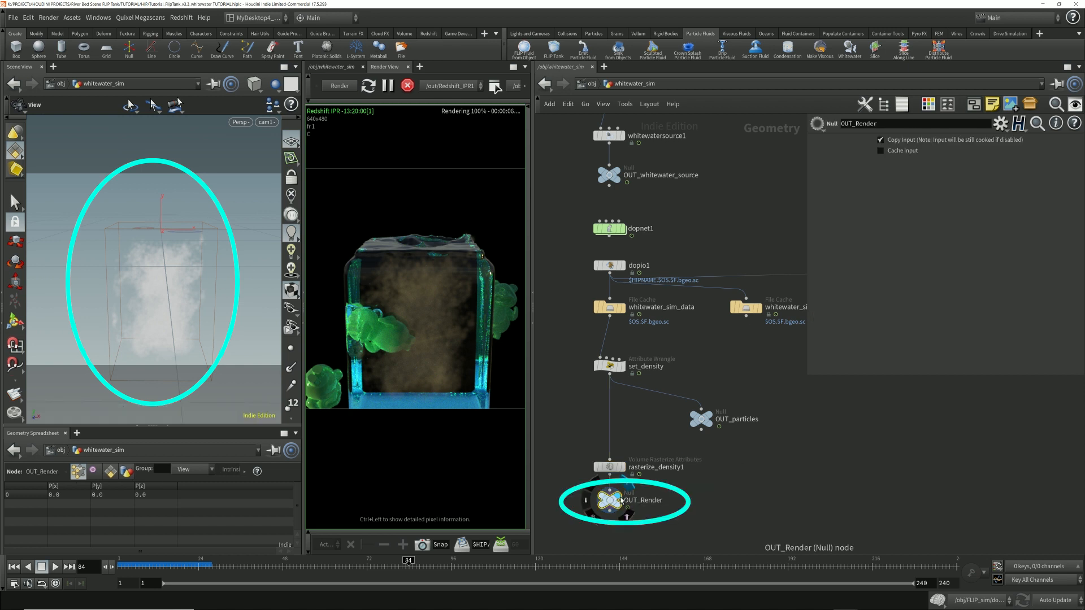
Step: Return to the object level and open the /shop/rs_whitewater_volume material assigned to whitewater_sim
left_click(590, 82)
left_click_drag(668, 430, 569, 469)
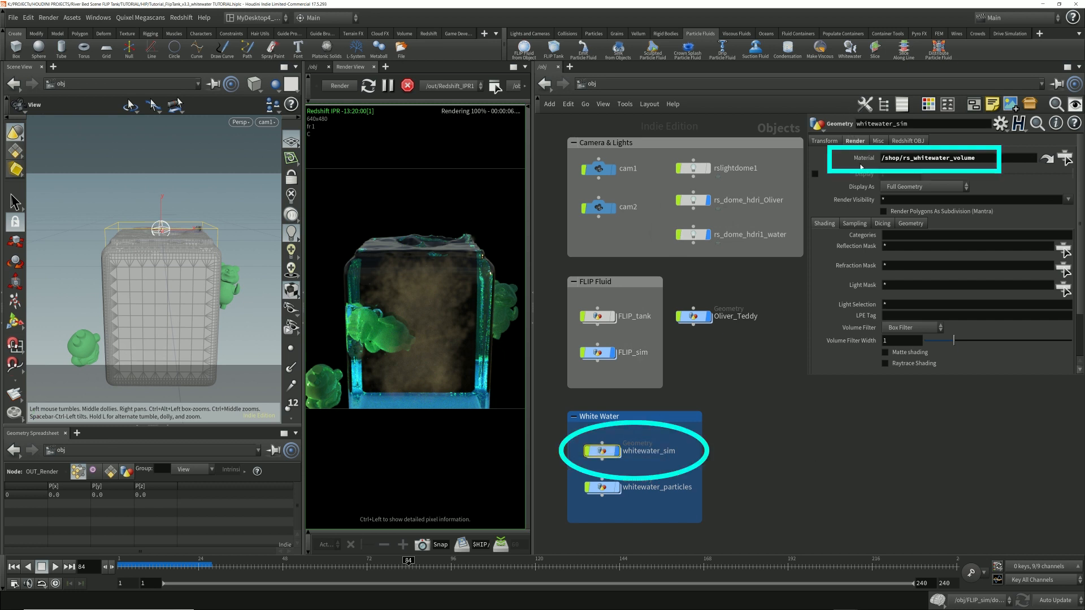
left_click_drag(978, 158, 873, 158)
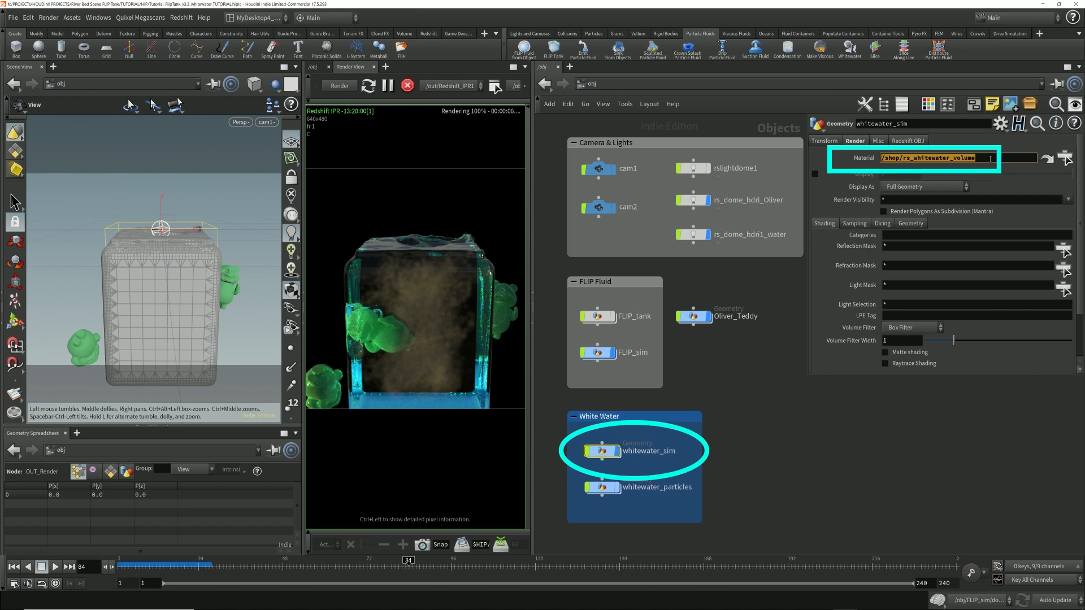
left_click(1047, 159)
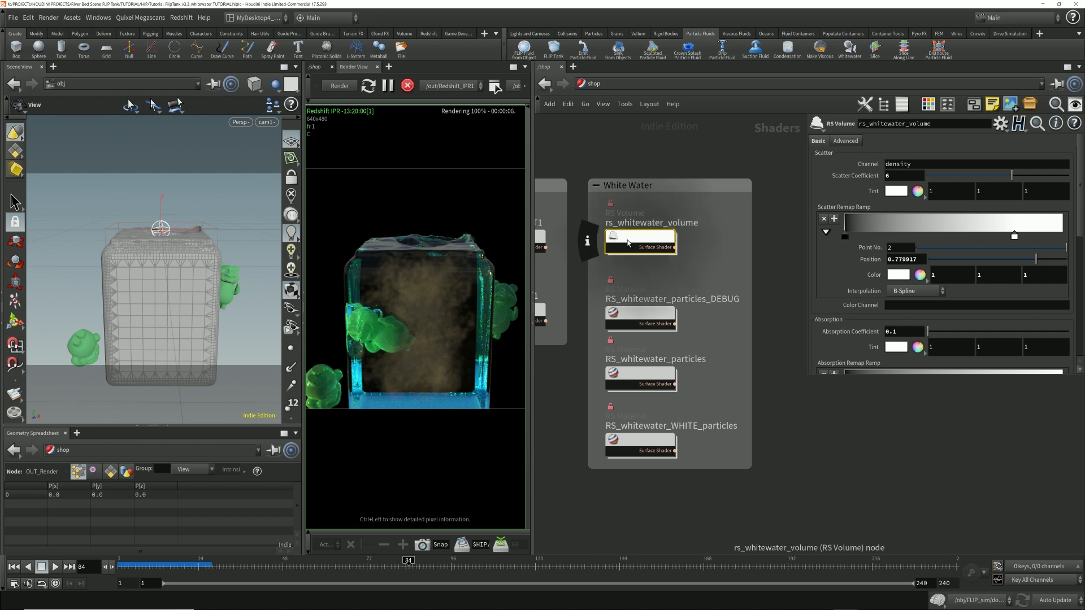
Step: Enlarge the parameter overlay and review the scatter channel and Scatter Coefficient of rs_whitewater_volume
left_click_drag(810, 377, 777, 541)
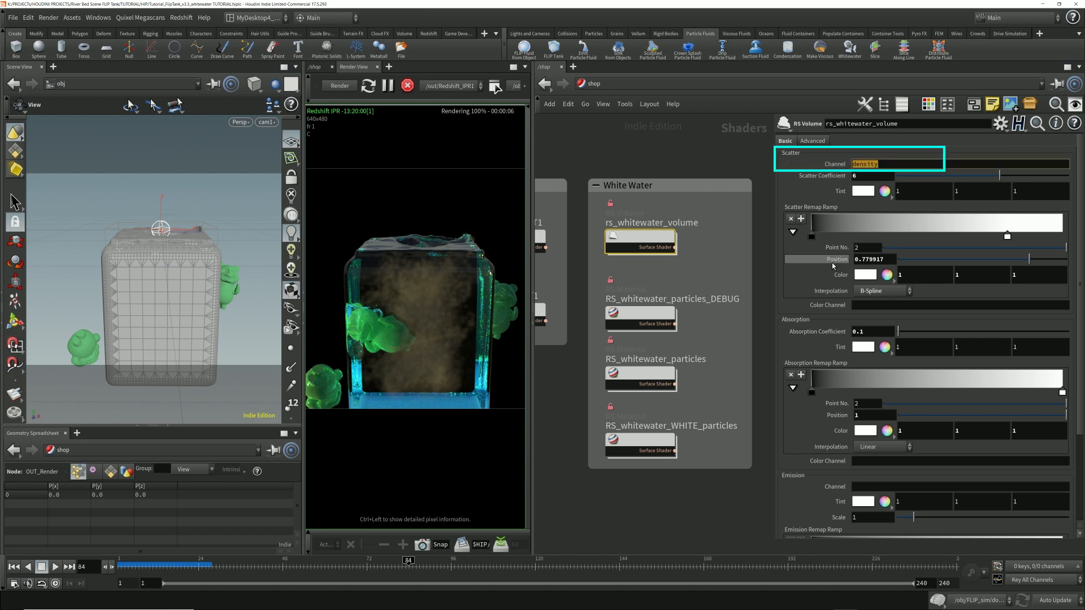
key("Tab")
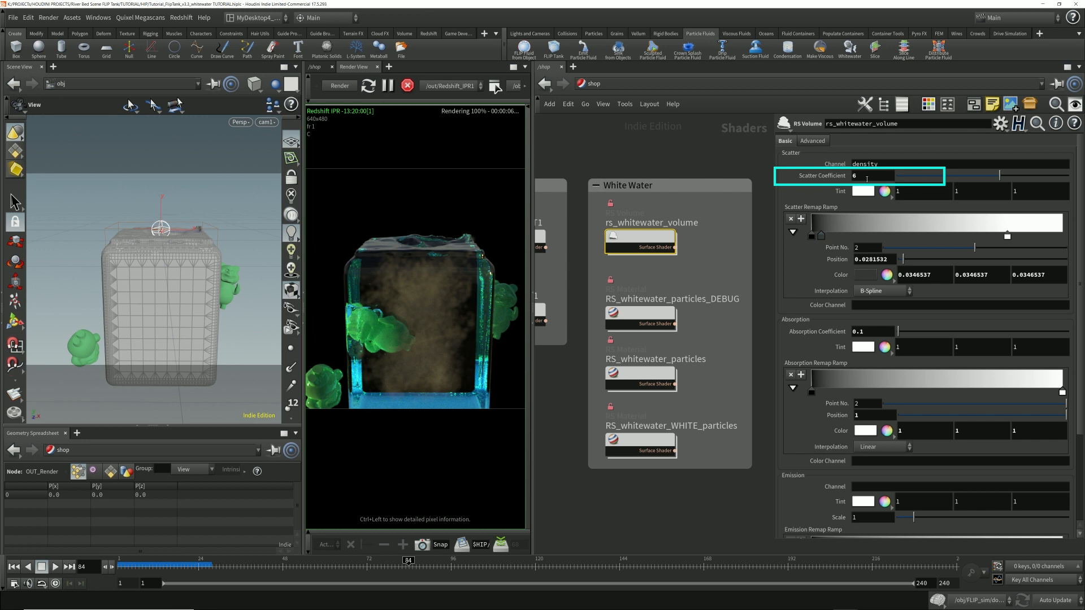
double_click(868, 176)
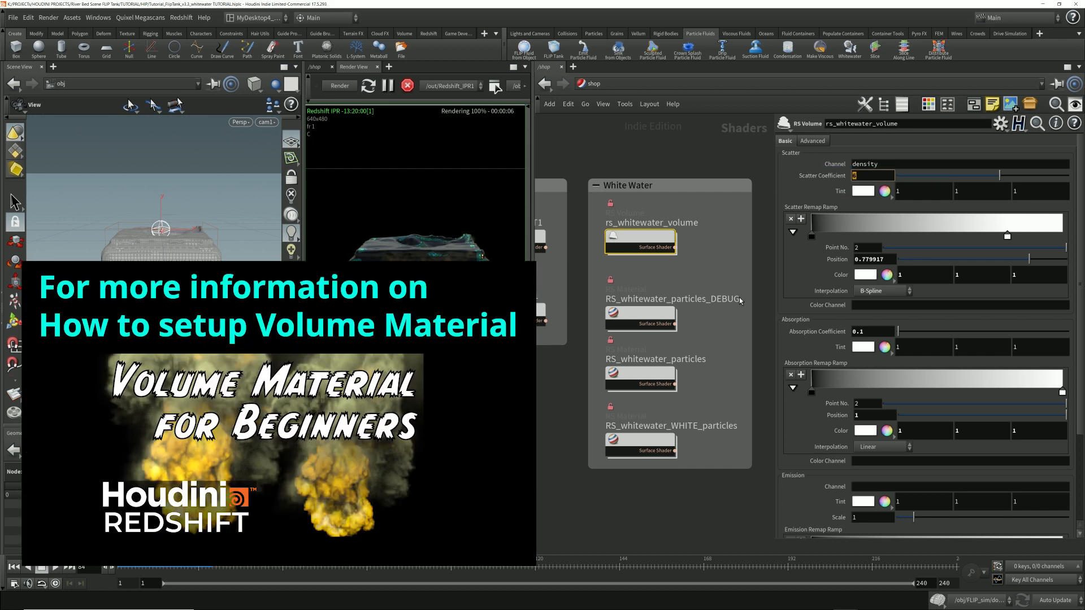
left_click_drag(712, 272, 595, 197)
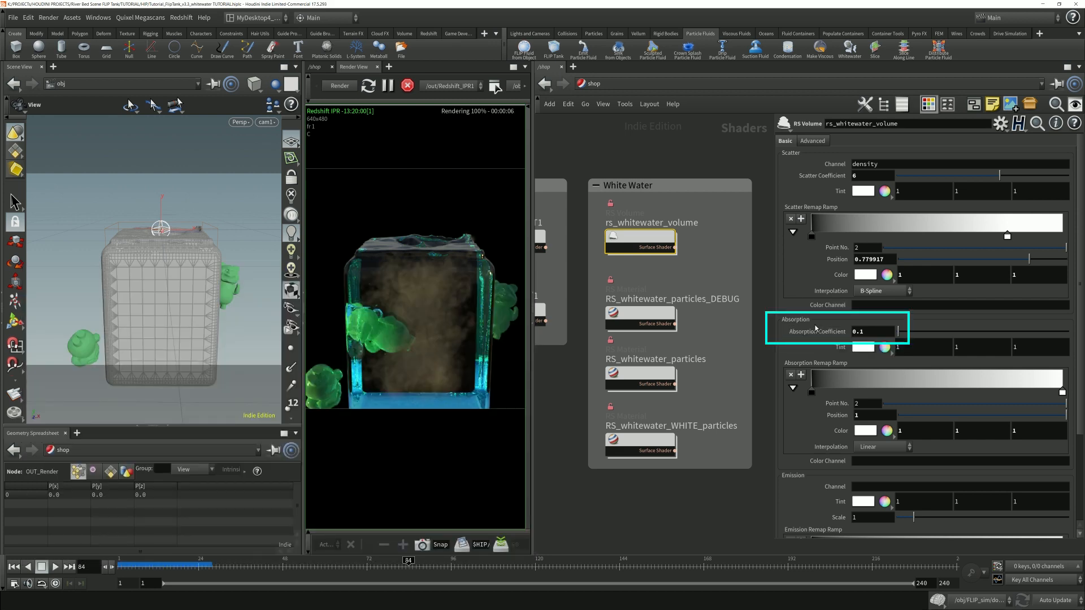
Step: Set the Absorption Coefficient of rs_whitewater_volume to 1
double_click(877, 333)
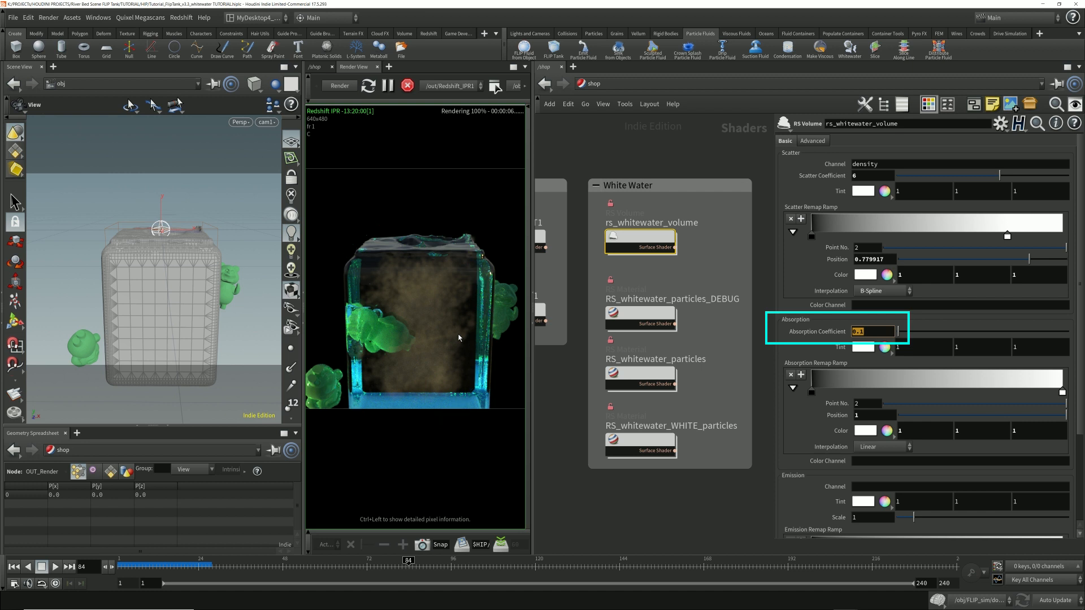
type("1")
key("Return")
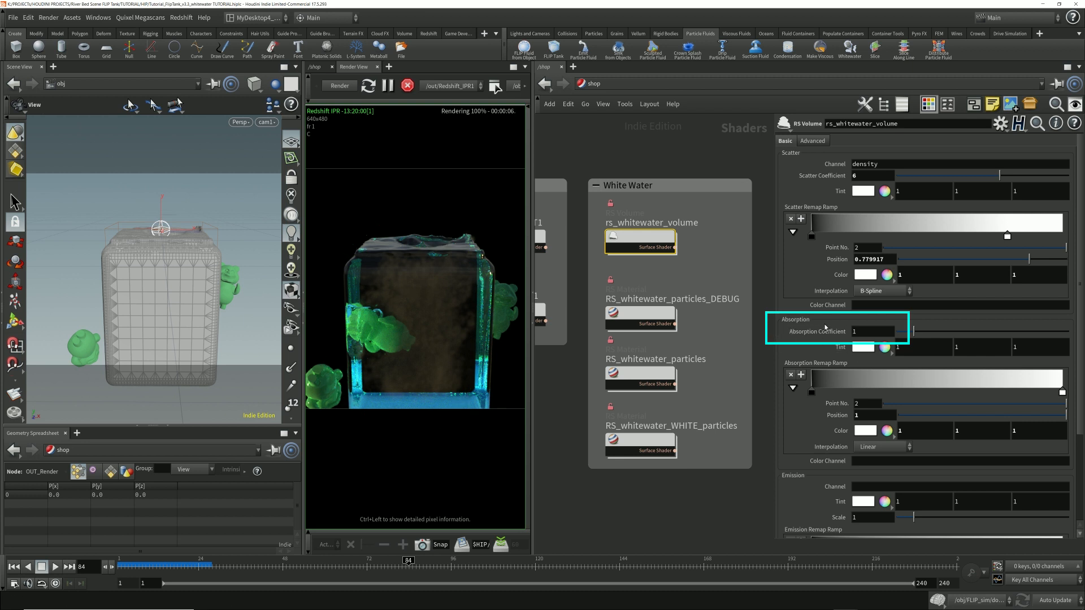
Step: Set the Absorption Coefficient of rs_whitewater_volume back to 0.1
left_click_drag(863, 332, 778, 322)
type("0.1")
key("Return")
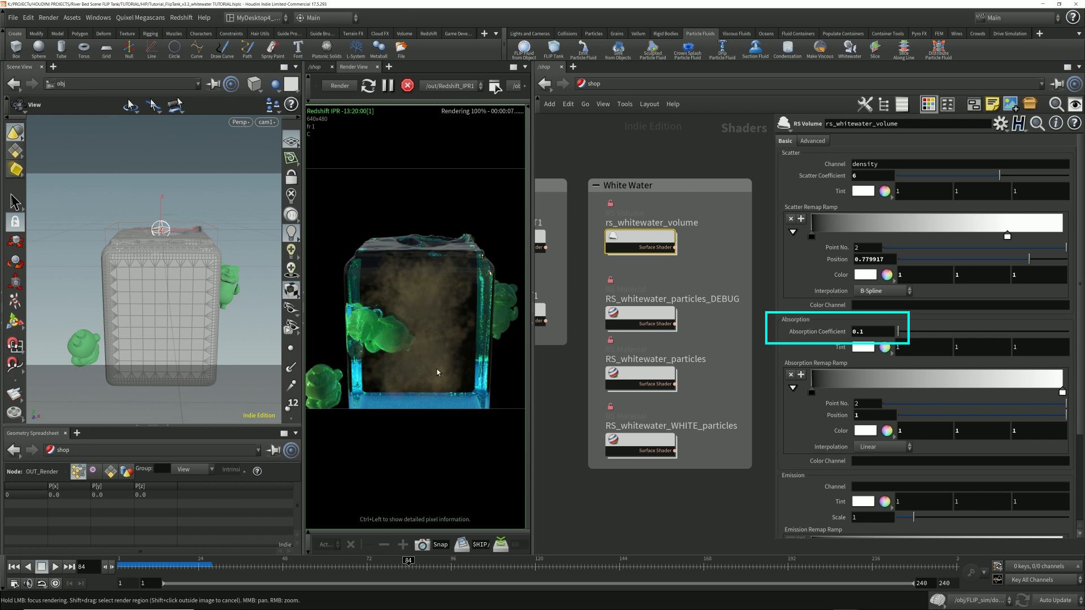
Step: Look over the absorption and emission settings and the scatter density channel of rs_whitewater_volume
left_click_drag(864, 333, 814, 360)
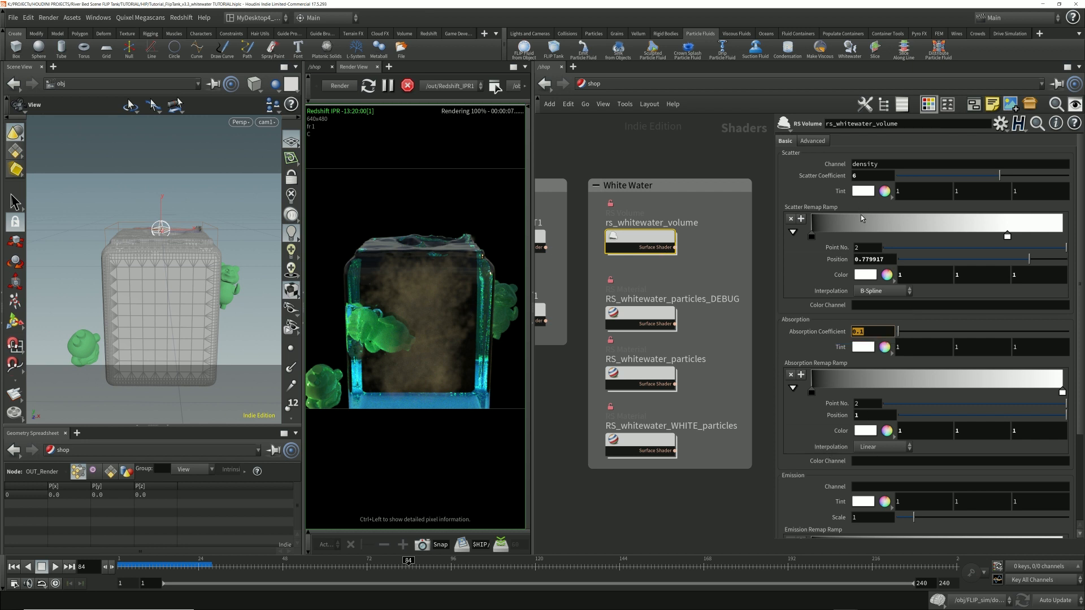
scroll(825, 469, "down", 3)
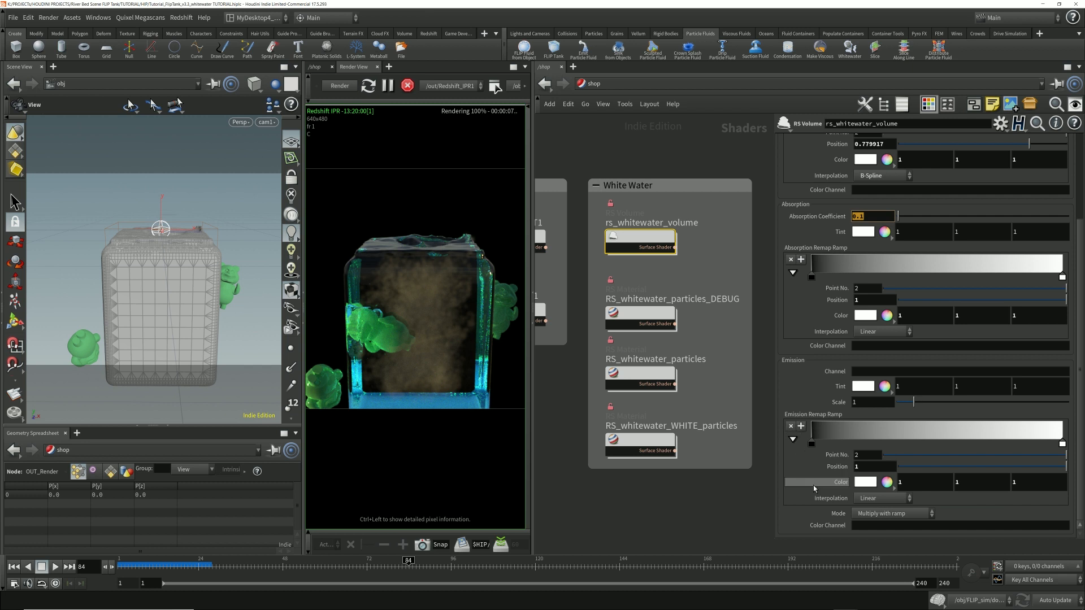
scroll(814, 486, "up", 4)
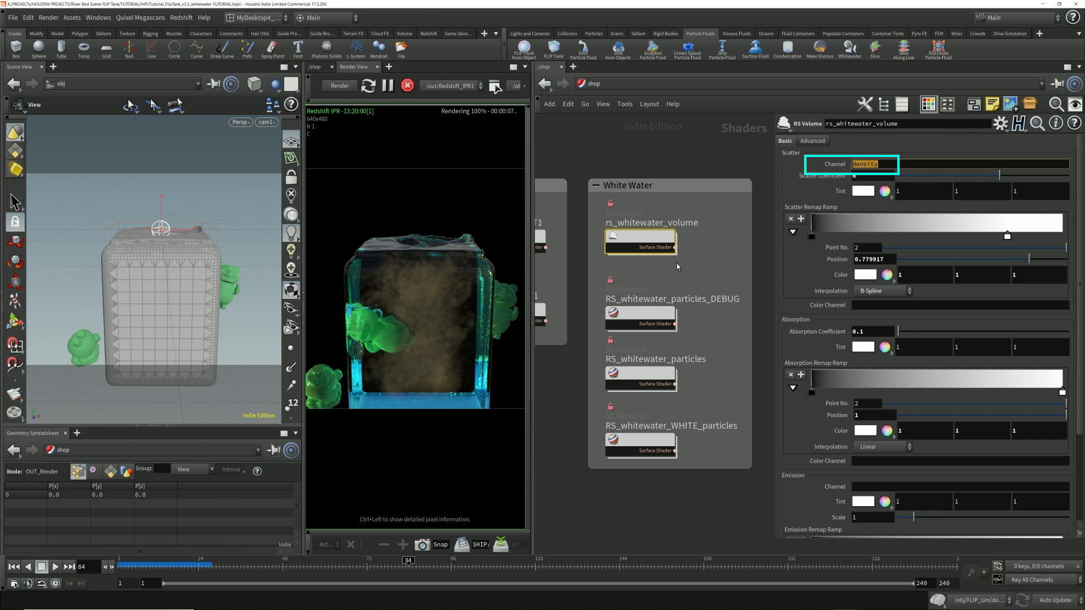
Step: Return from the shop network to the obj network
left_click_drag(712, 269, 594, 202)
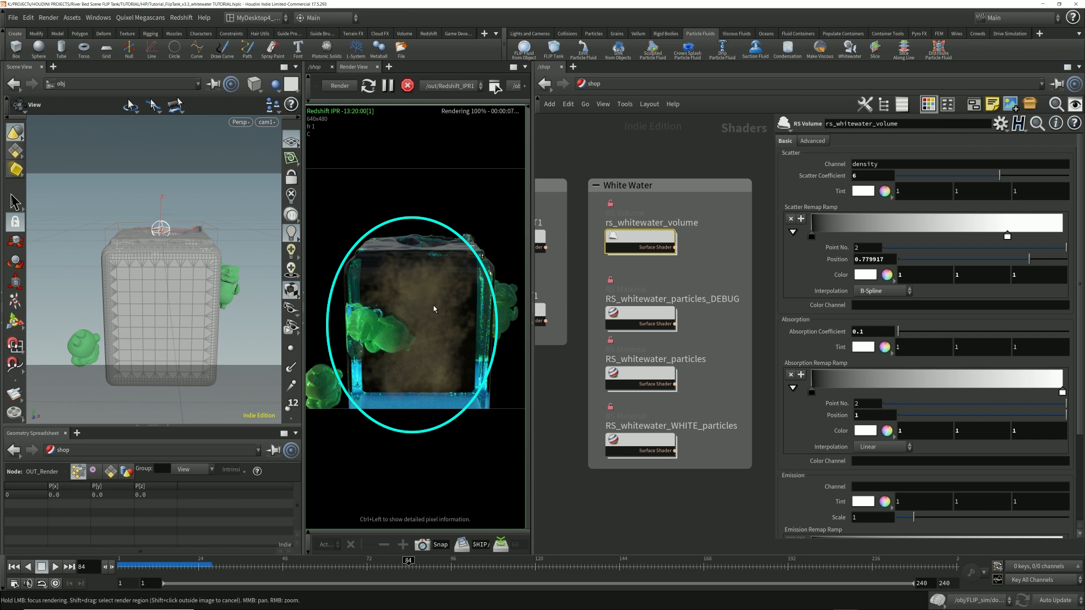
left_click(592, 84)
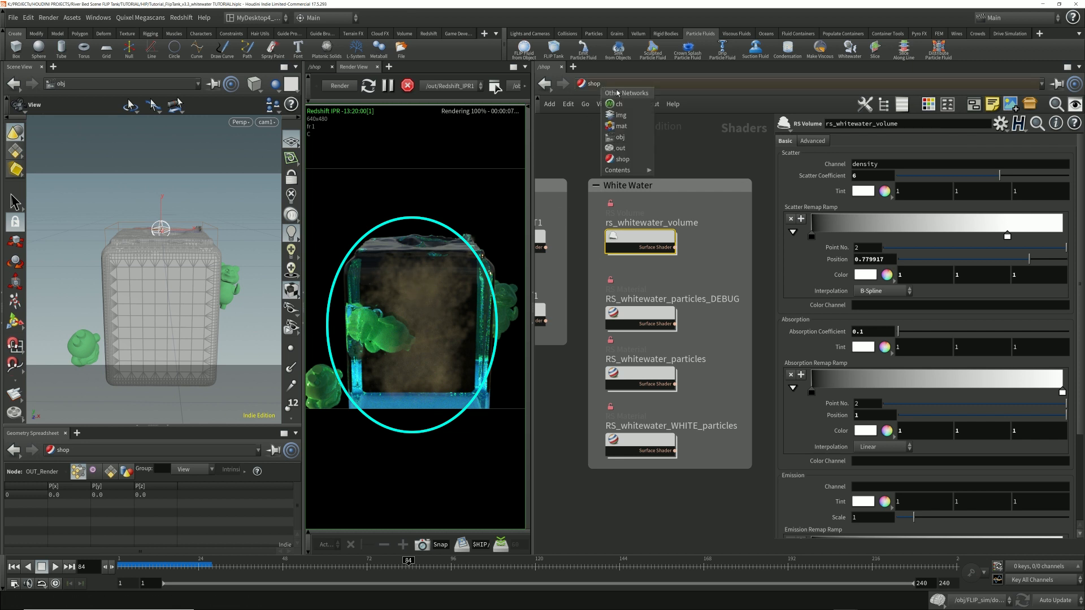
left_click(620, 137)
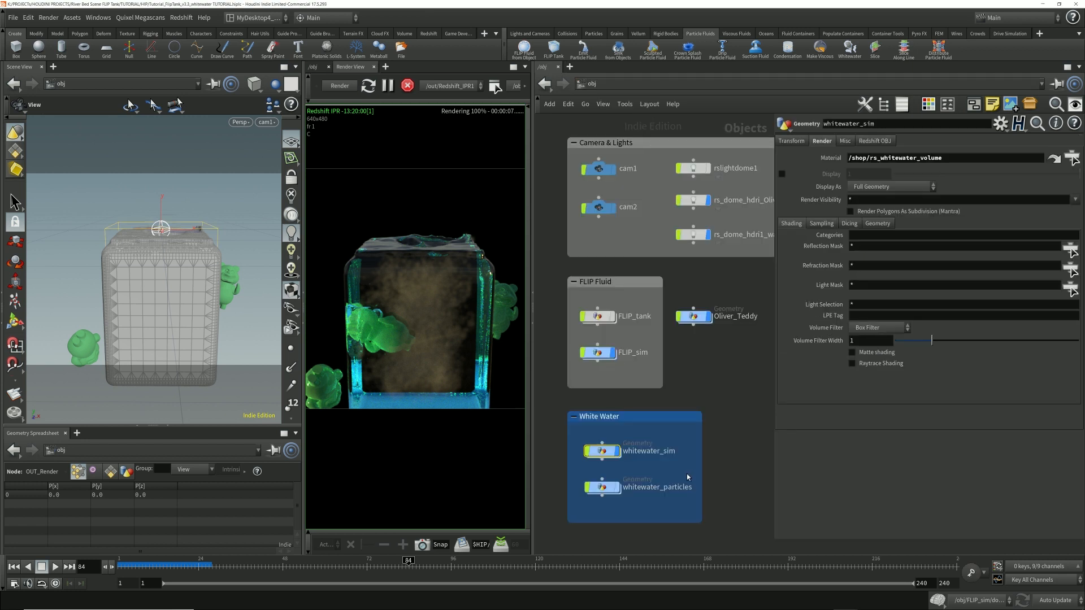